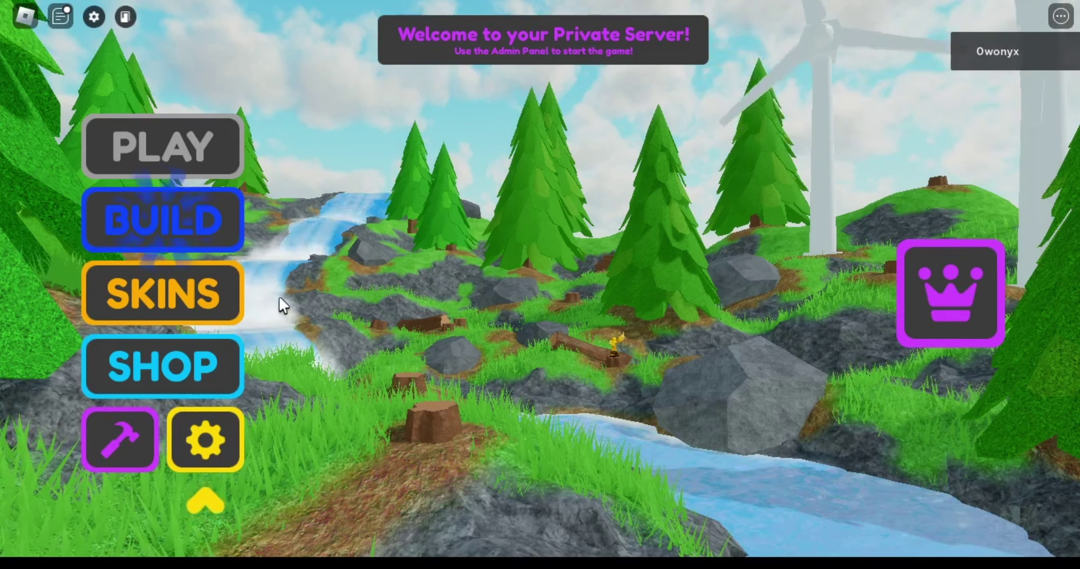
- Open the Map Builder and browse the downloadable community maps
{"action": "left_click", "coordinate": [223, 232]}
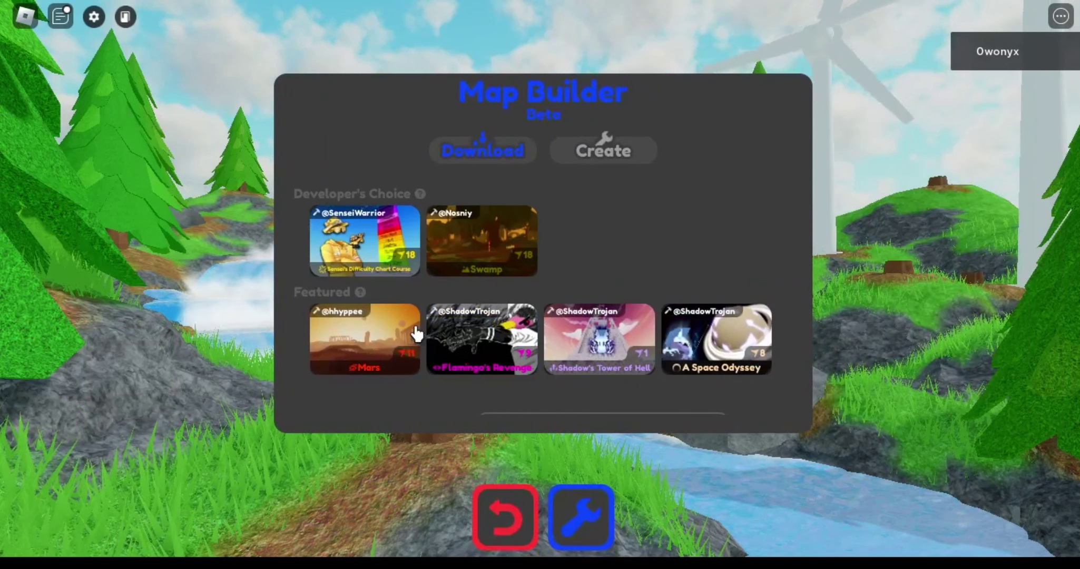
{"action": "scroll", "coordinate": [441, 274], "scroll_direction": "down", "scroll_amount": 2}
{"action": "scroll", "coordinate": [442, 274], "scroll_direction": "up", "scroll_amount": 2}
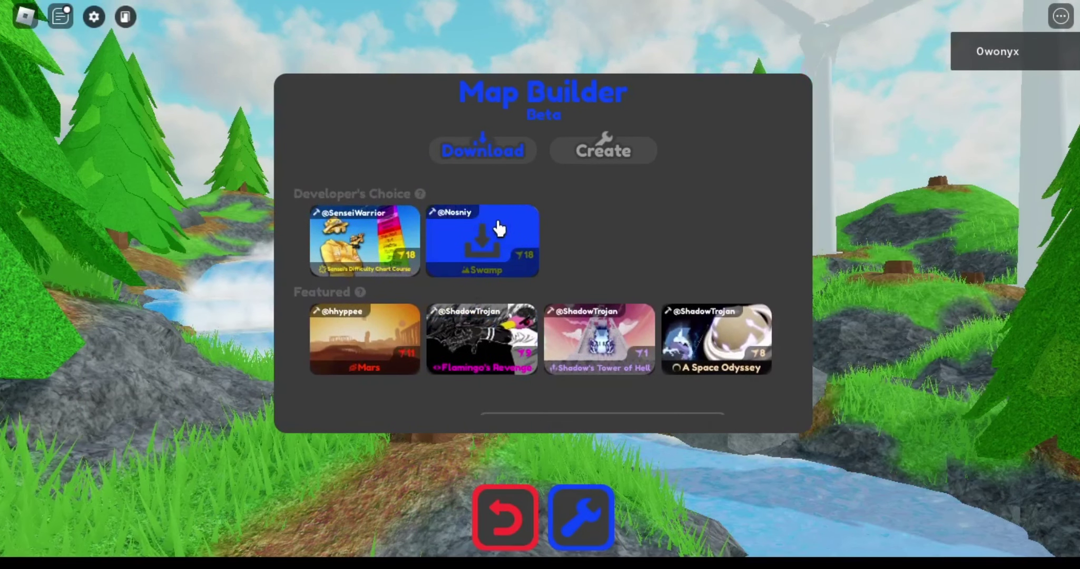
- Try to download the Swamp map from the Developer's Choice maps
{"action": "left_click", "coordinate": [473, 257]}
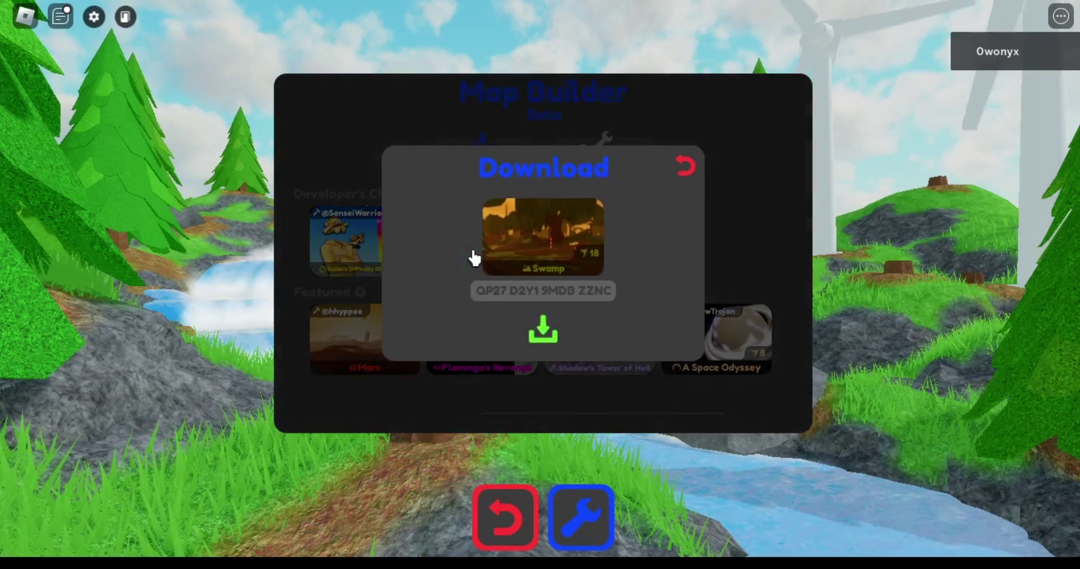
{"action": "left_click", "coordinate": [541, 327]}
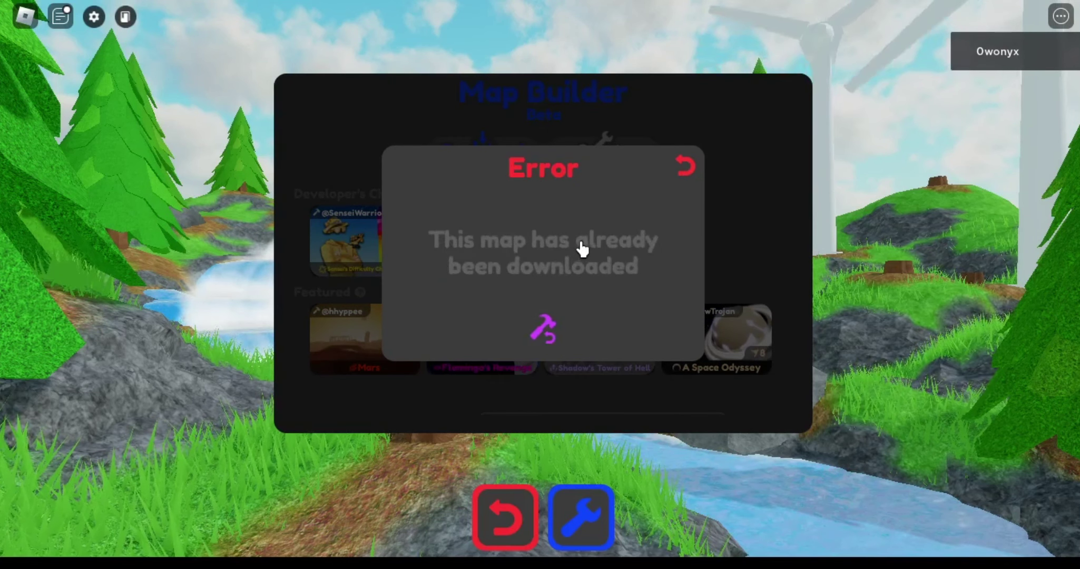
{"action": "left_click", "coordinate": [686, 168]}
- Download the map Sensei's Difficulty Chart Course from the Developer's Choice maps
{"action": "left_click", "coordinate": [349, 246]}
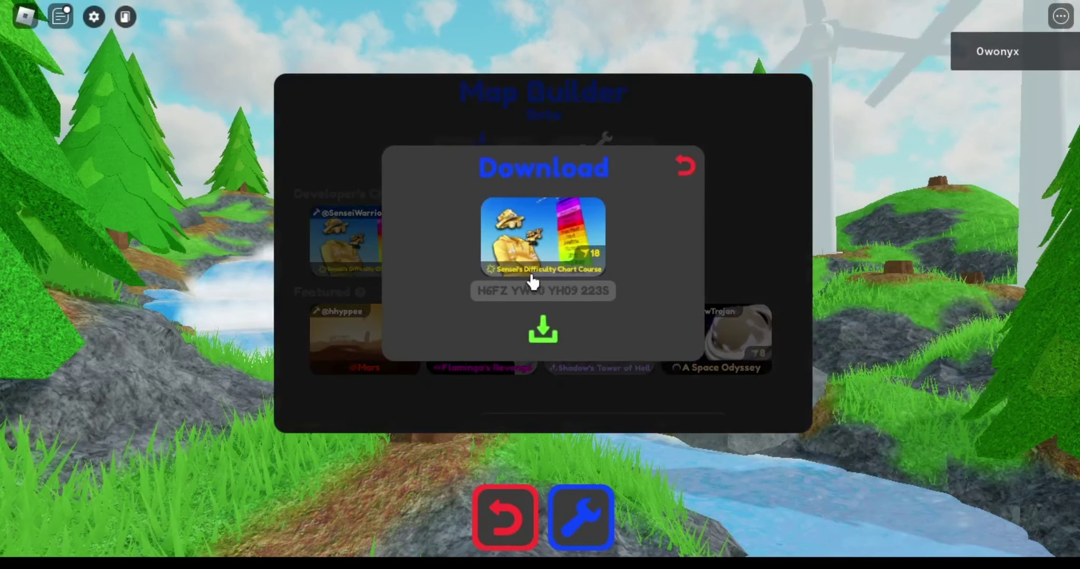
{"action": "left_click", "coordinate": [532, 332]}
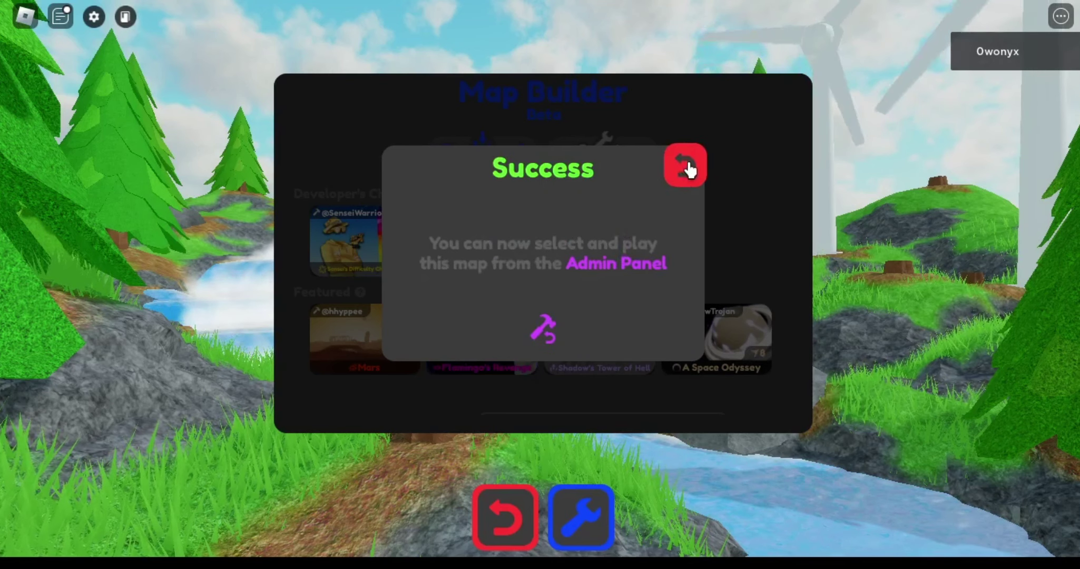
{"action": "left_click", "coordinate": [691, 178]}
- Select Sensei's Difficulty Chart Course as the map in the Admin Panel and return to the main menu
{"action": "left_click", "coordinate": [519, 503]}
{"action": "left_click", "coordinate": [119, 440]}
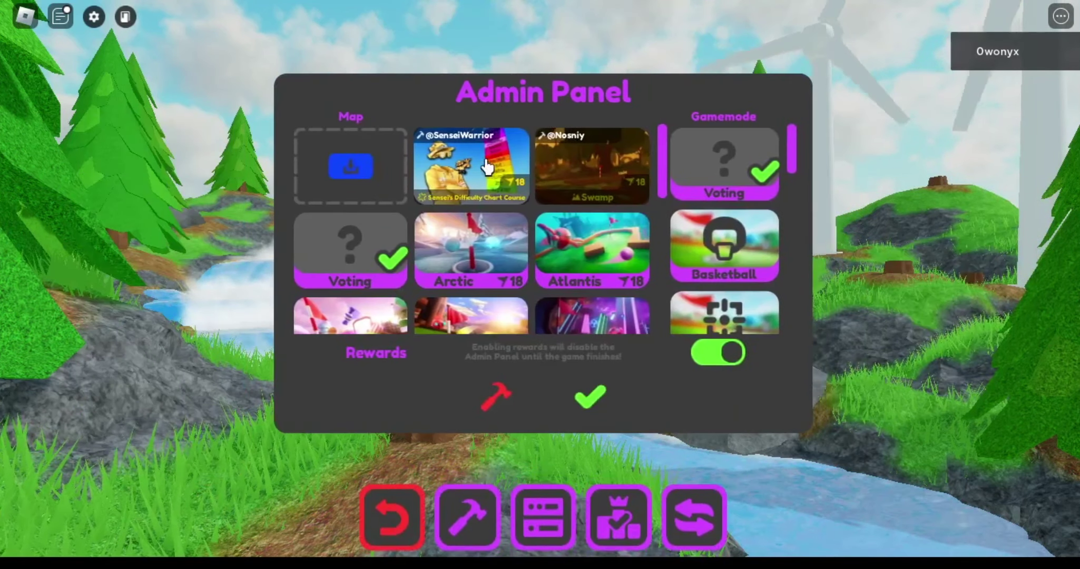
{"action": "left_click", "coordinate": [489, 193]}
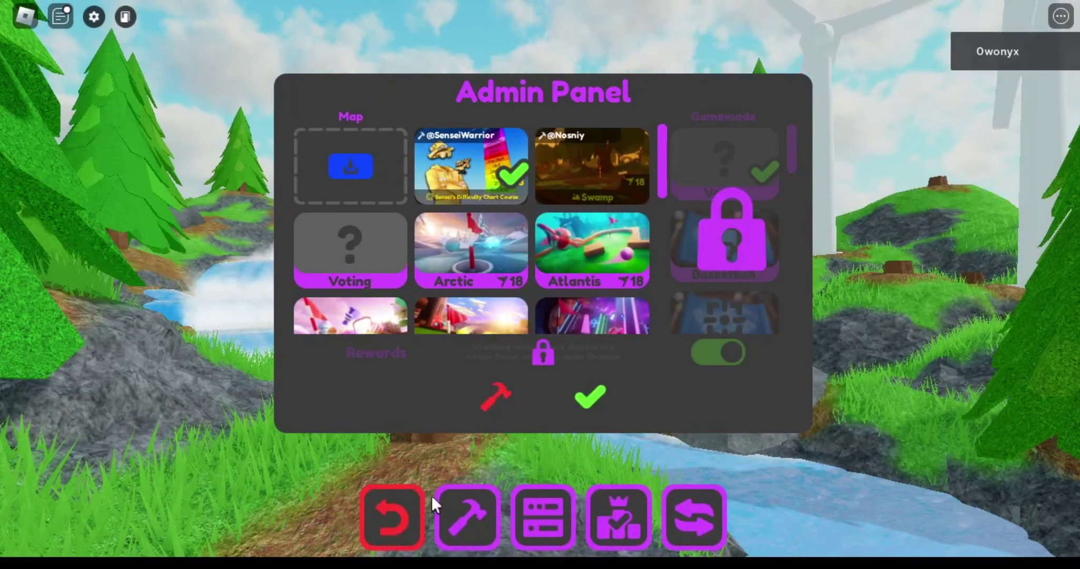
{"action": "left_click", "coordinate": [407, 530]}
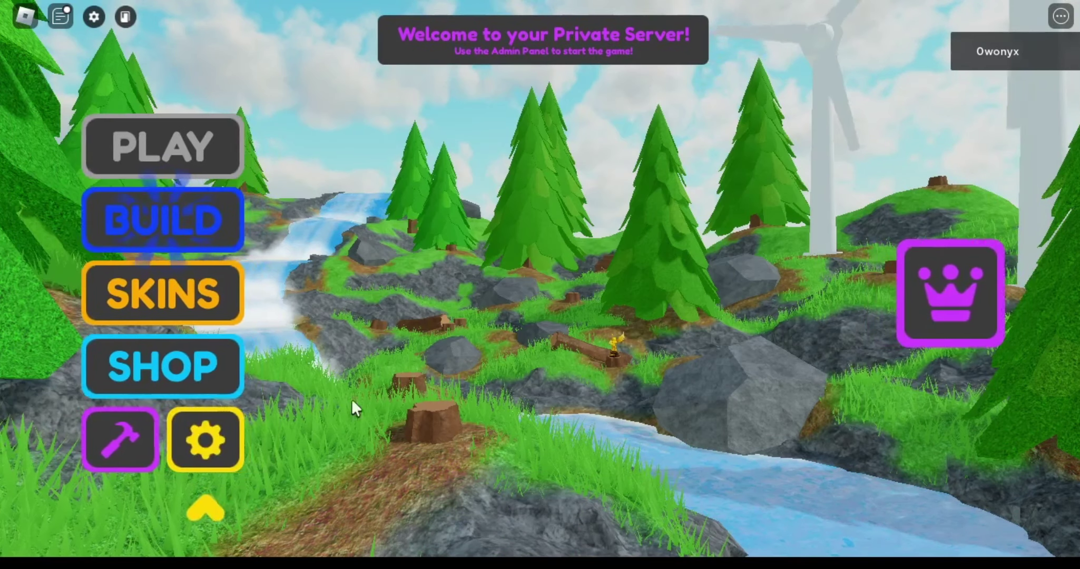
- Enter the Map Builder's creation mode from the main menu
{"action": "left_click", "coordinate": [189, 228]}
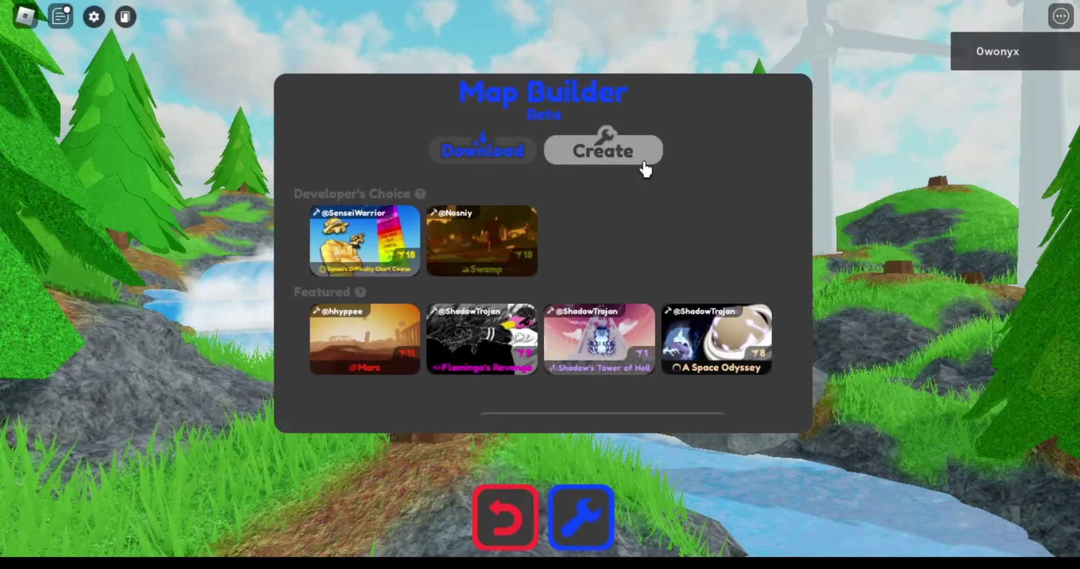
{"action": "left_click", "coordinate": [630, 154]}
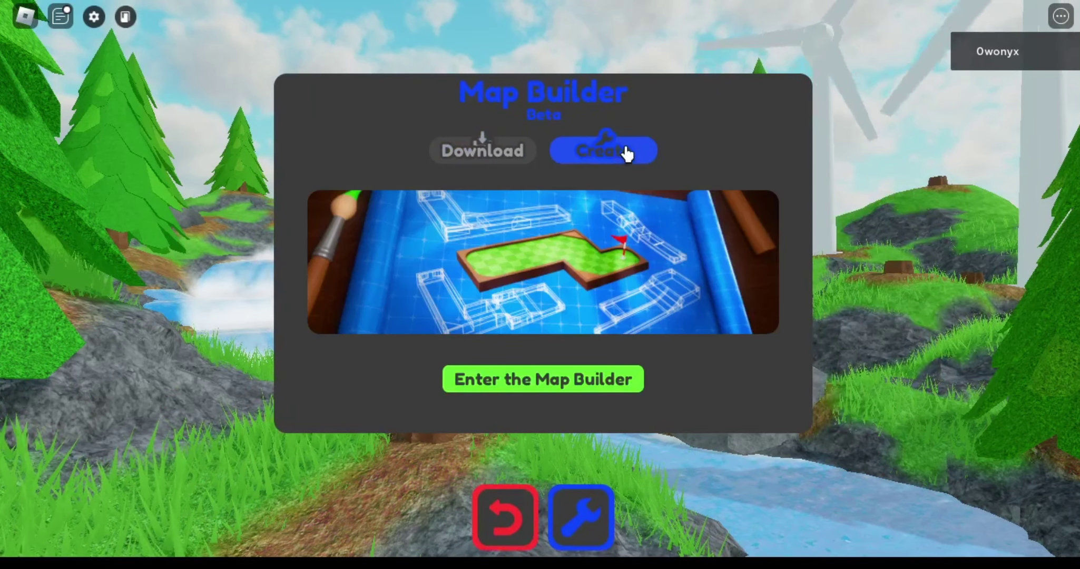
{"action": "left_click", "coordinate": [538, 390]}
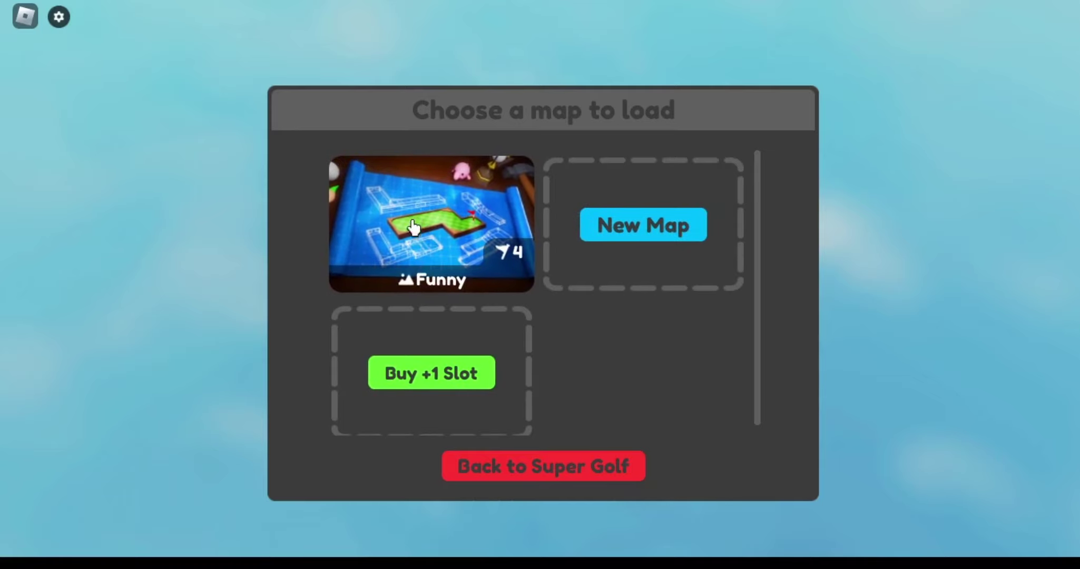
- Load the existing map Funny and look over its holes from a distance
{"action": "left_click", "coordinate": [398, 212]}
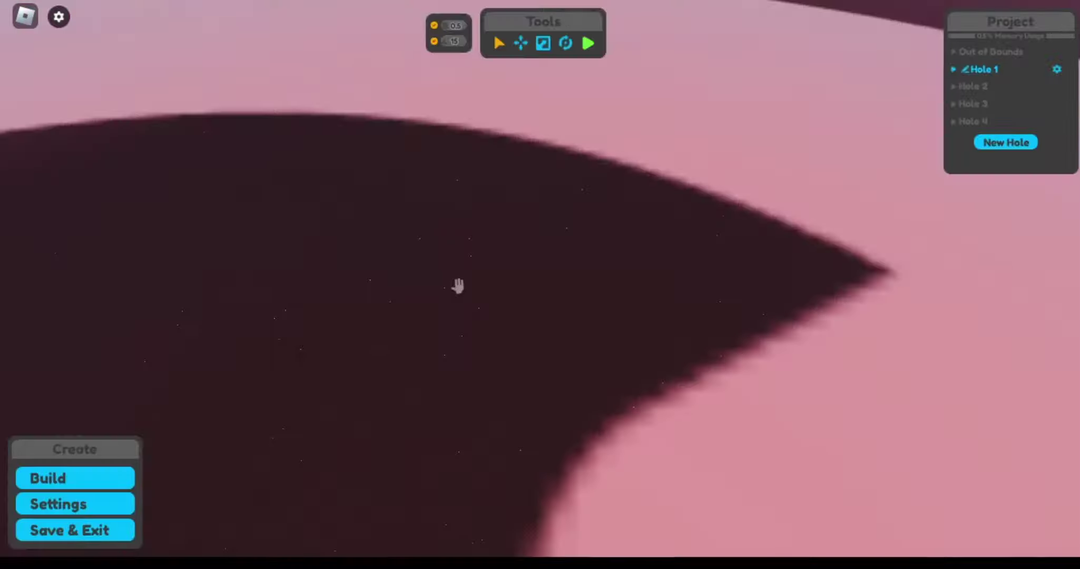
{"action": "key", "text": "s"}
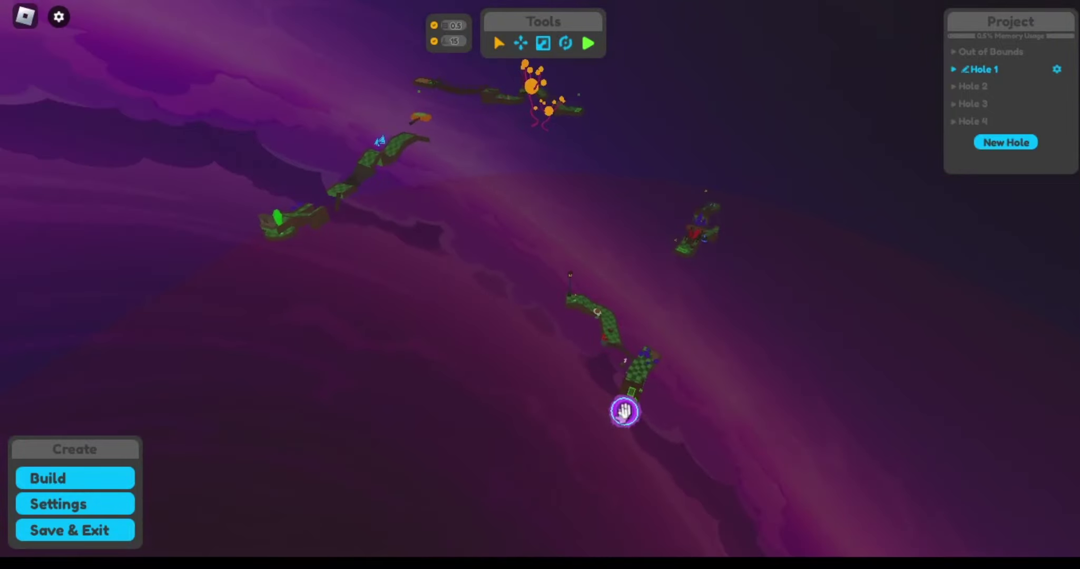
{"action": "key", "text": "w"}
{"action": "key", "text": "s"}
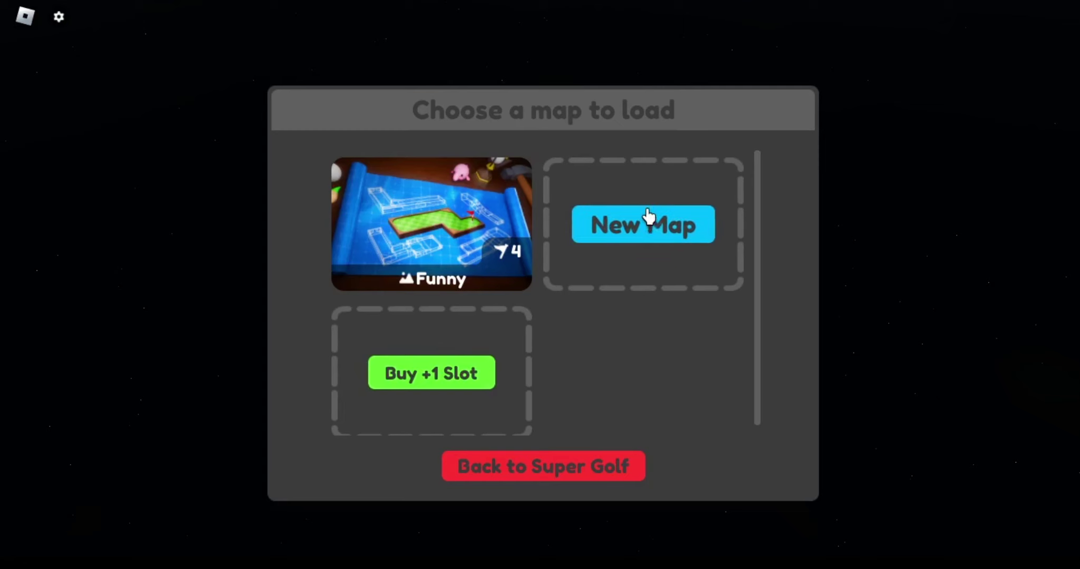
- Start a new map, name it Tutorial and give it the Chest icon
{"action": "left_click", "coordinate": [648, 213]}
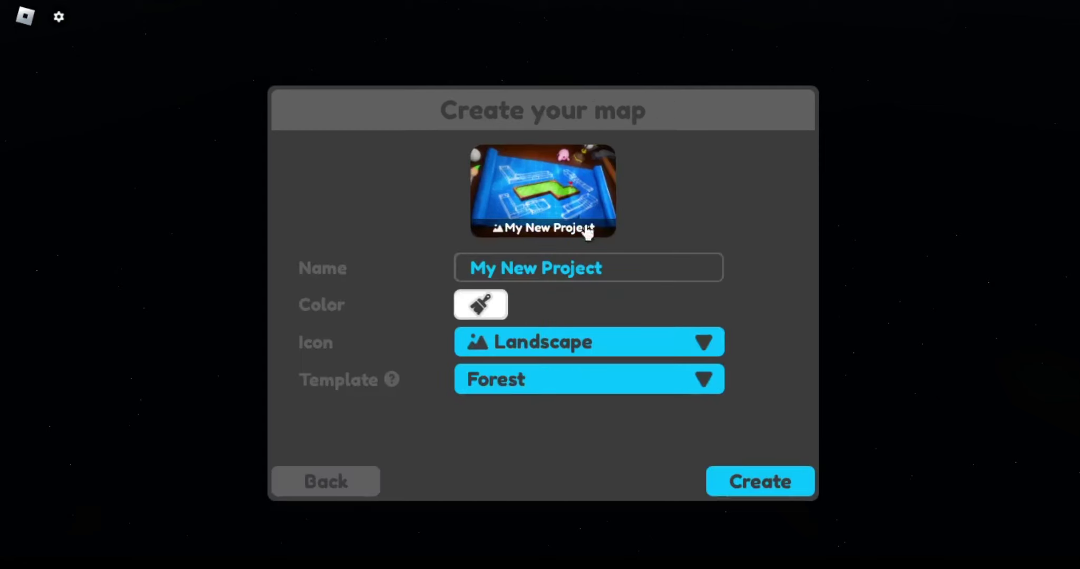
{"action": "left_click_drag", "start_coordinate": [594, 268], "coordinate": [453, 304]}
{"action": "type", "text": "Tutorial"}
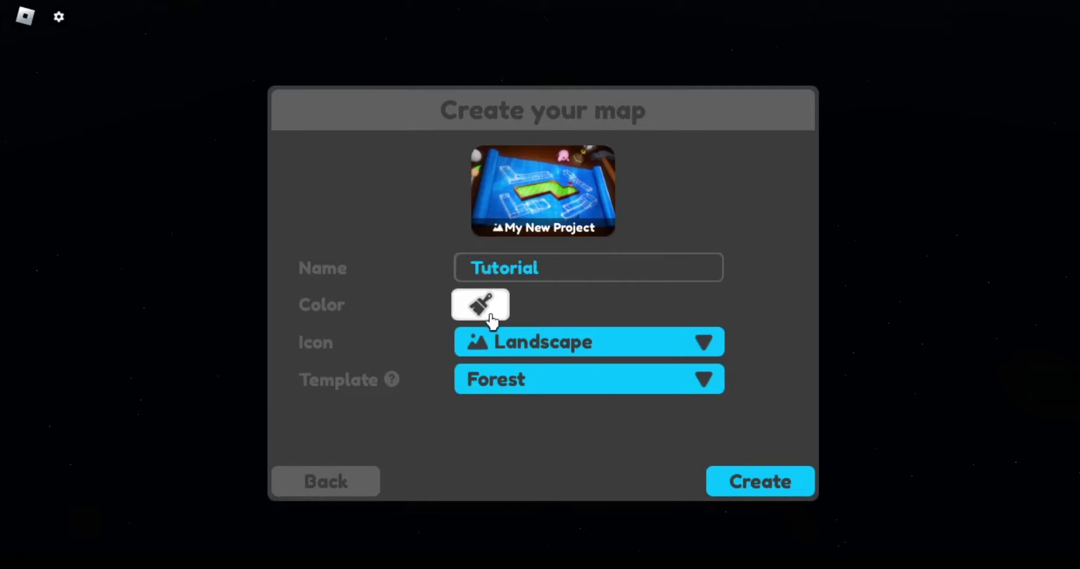
{"action": "left_click", "coordinate": [519, 345]}
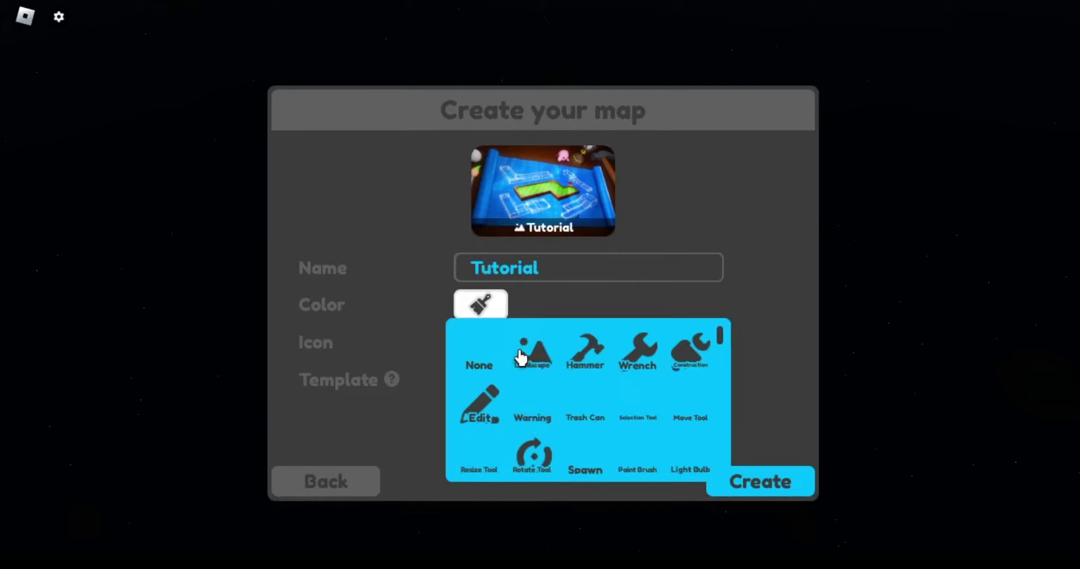
{"action": "scroll", "coordinate": [557, 381], "scroll_direction": "down", "scroll_amount": 5}
{"action": "left_click", "coordinate": [591, 437]}
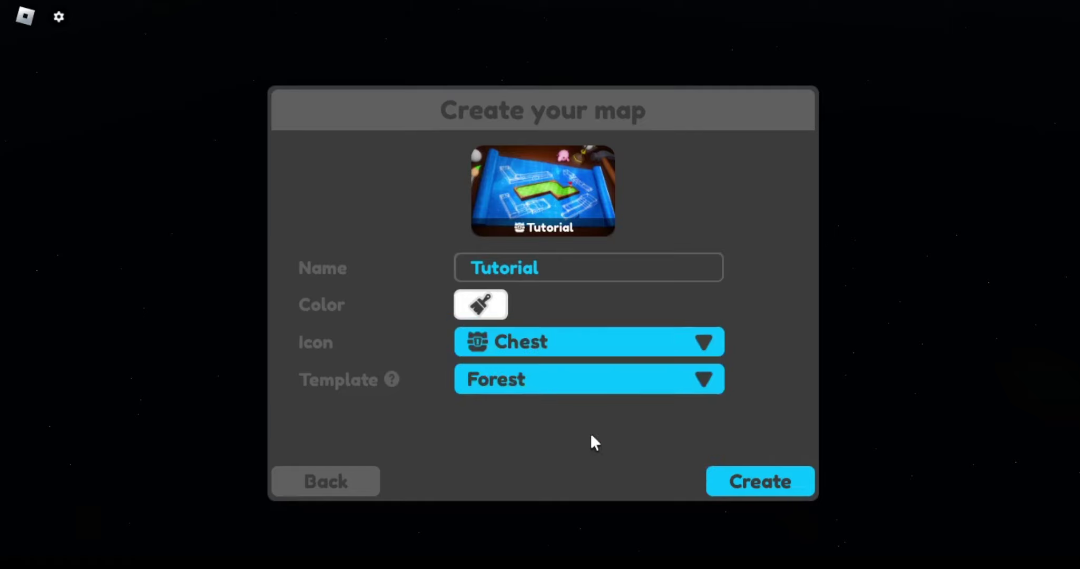
- Choose Swamp as the new map's template
{"action": "left_click", "coordinate": [531, 387]}
{"action": "scroll", "coordinate": [553, 436], "scroll_direction": "down", "scroll_amount": 10}
{"action": "scroll", "coordinate": [528, 464], "scroll_direction": "down", "scroll_amount": 2}
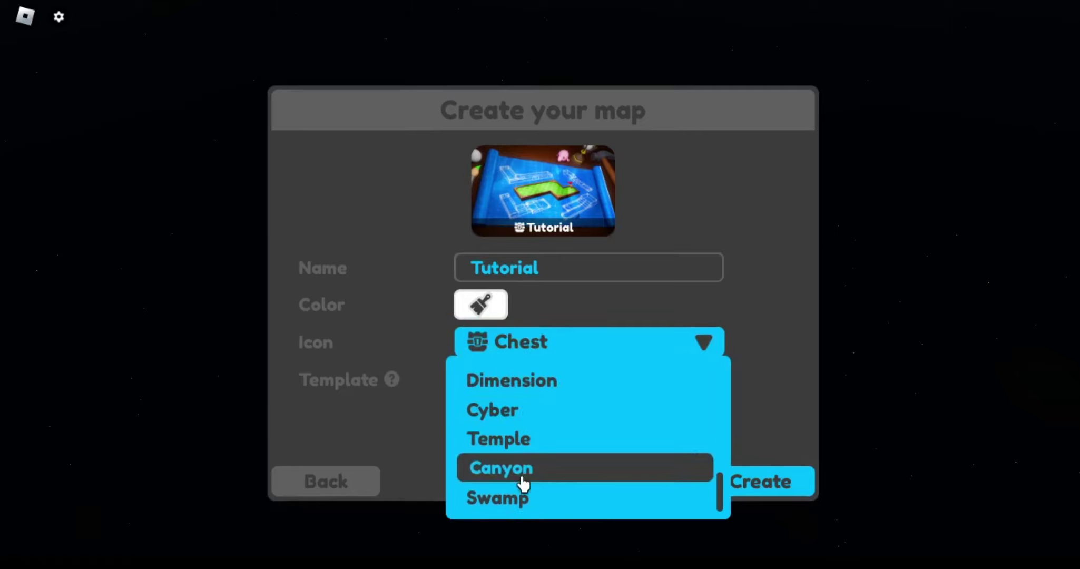
{"action": "left_click", "coordinate": [524, 500]}
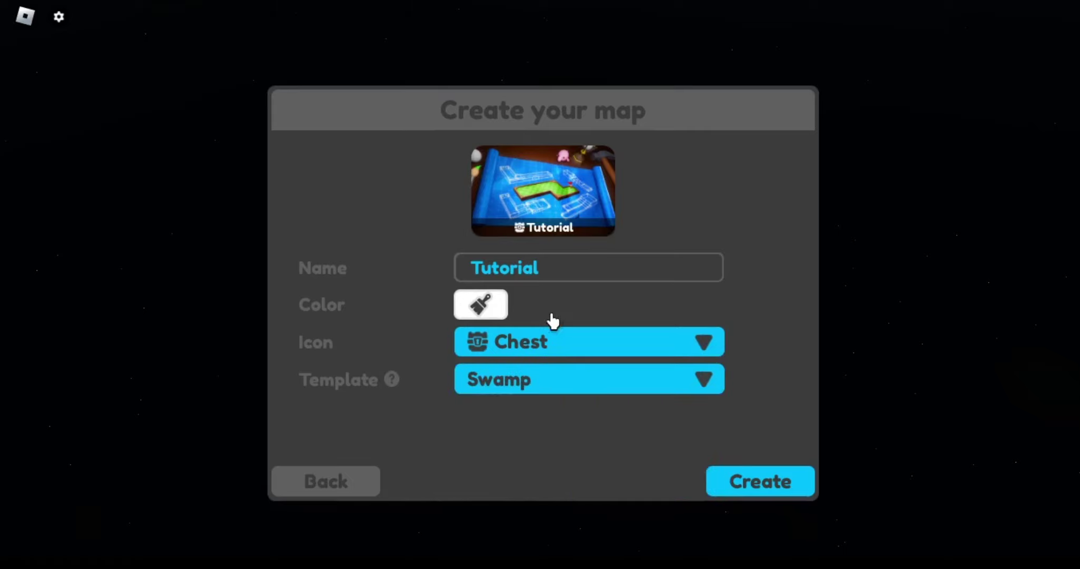
- Set the new map's colour to magenta and create the map
{"action": "left_click", "coordinate": [484, 308]}
{"action": "left_click_drag", "start_coordinate": [706, 293], "coordinate": [706, 241]}
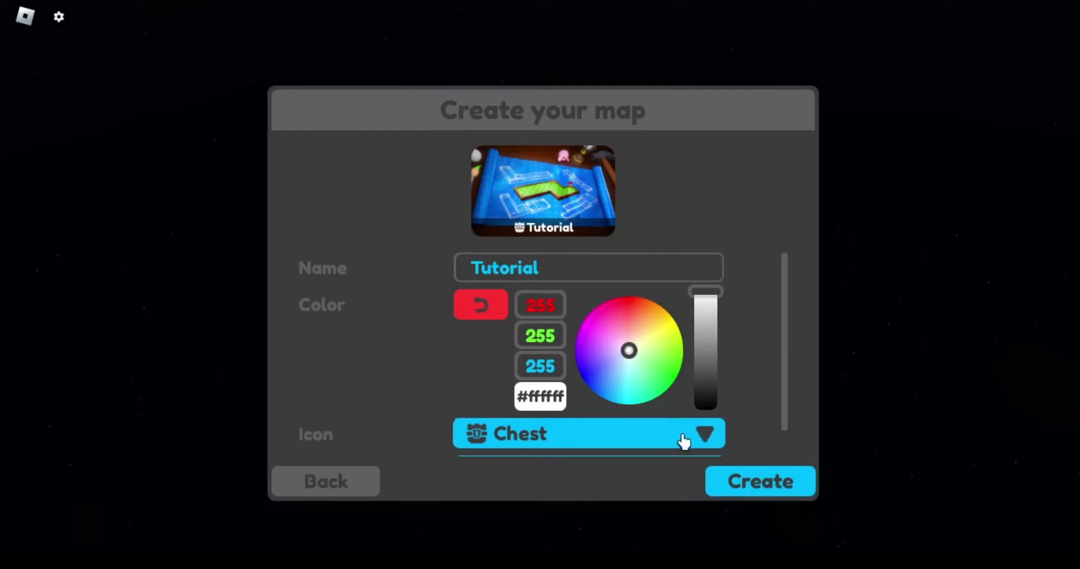
{"action": "left_click", "coordinate": [601, 312]}
{"action": "left_click", "coordinate": [772, 481]}
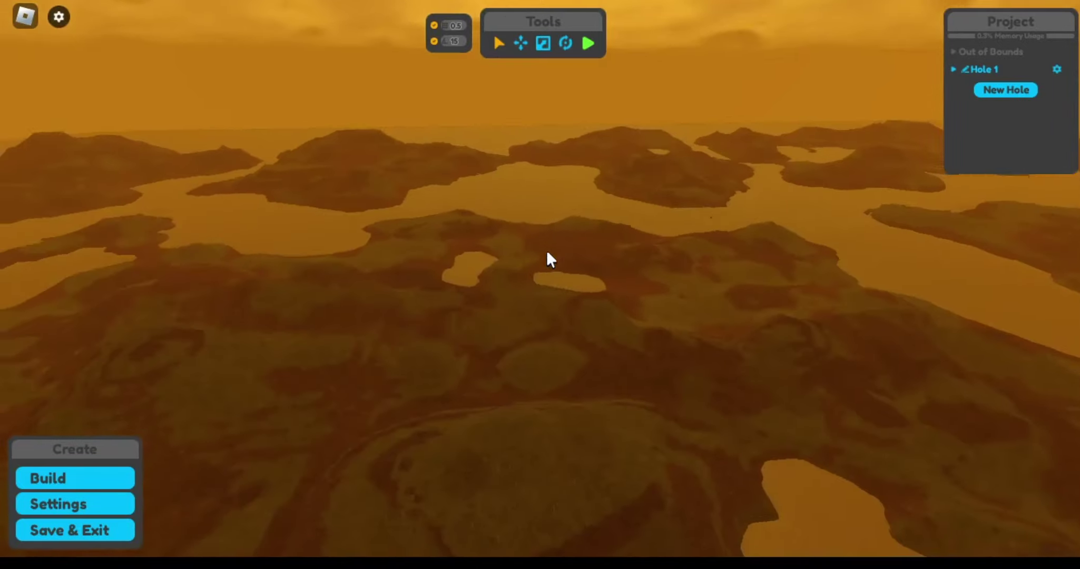
- Open the project settings and change the map's template to Menu
{"action": "right_click", "coordinate": [547, 253]}
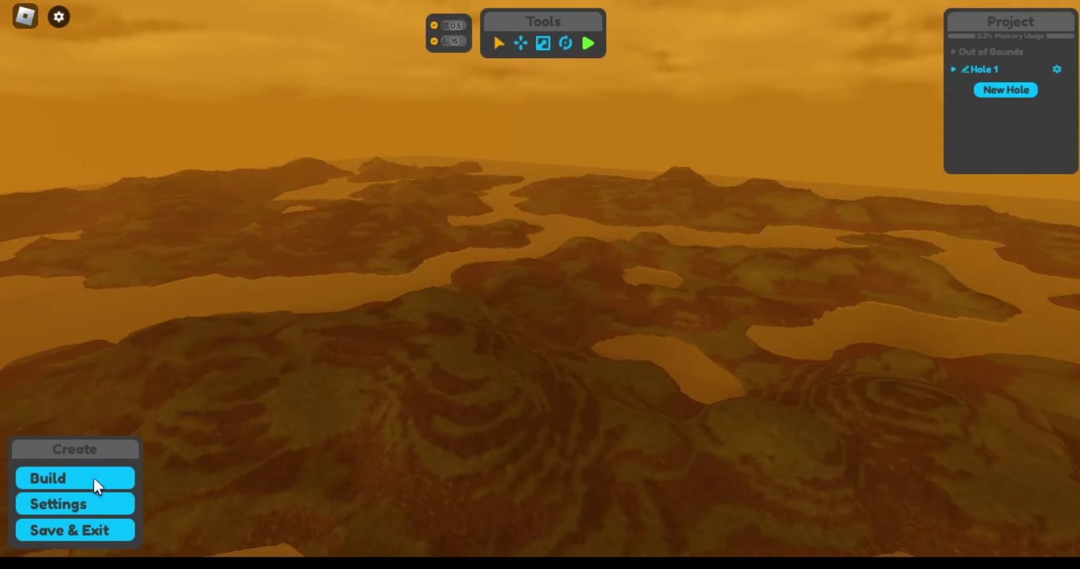
{"action": "left_click", "coordinate": [95, 503]}
{"action": "scroll", "coordinate": [540, 284], "scroll_direction": "down", "scroll_amount": 3}
{"action": "left_click", "coordinate": [522, 399]}
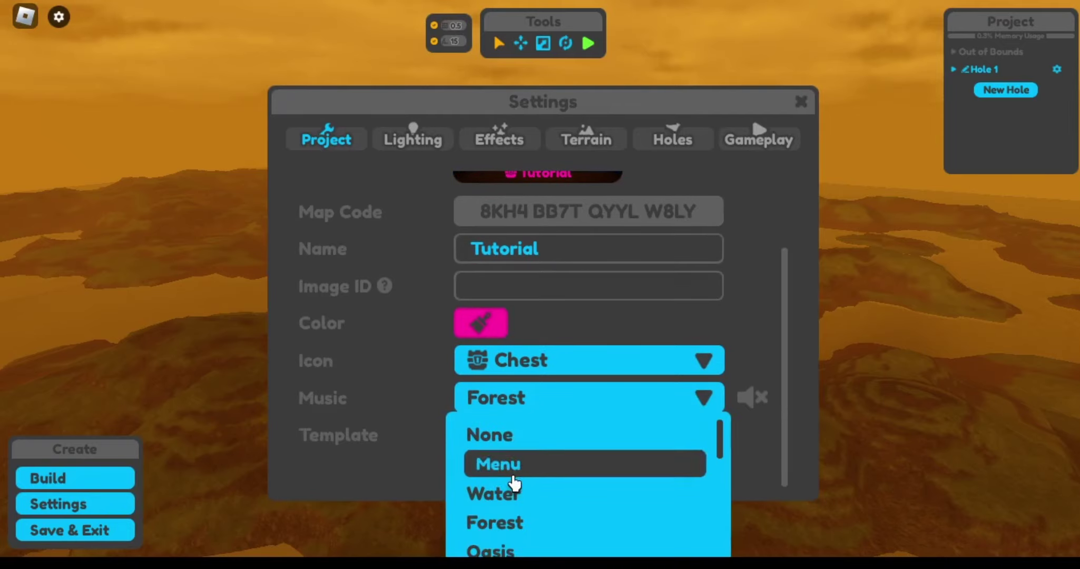
{"action": "left_click", "coordinate": [513, 474]}
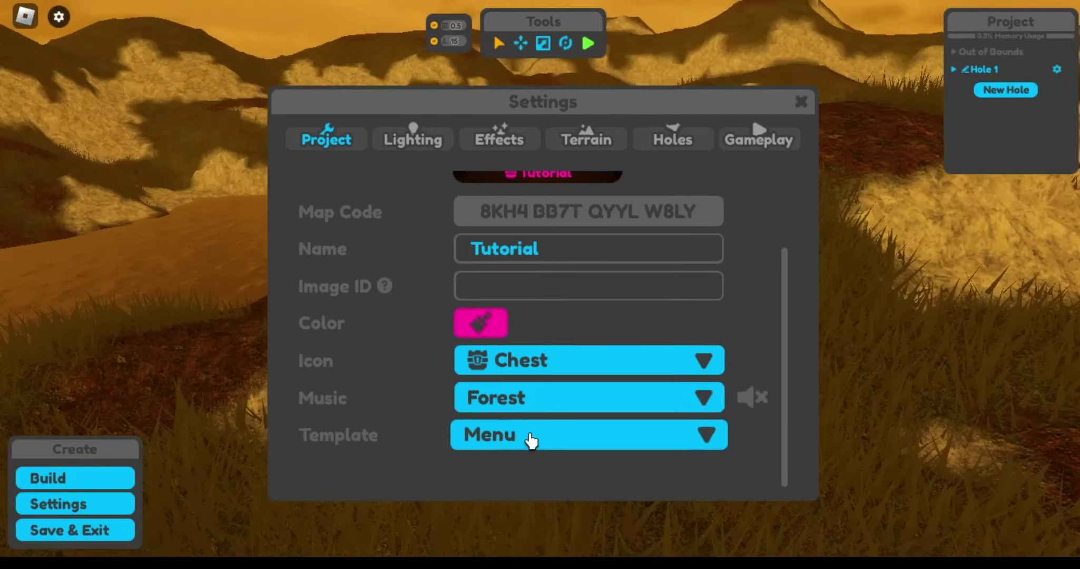
- Switch the map's template to Candyland in the project settings
{"action": "left_click", "coordinate": [559, 444]}
{"action": "scroll", "coordinate": [532, 480], "scroll_direction": "down", "scroll_amount": 5}
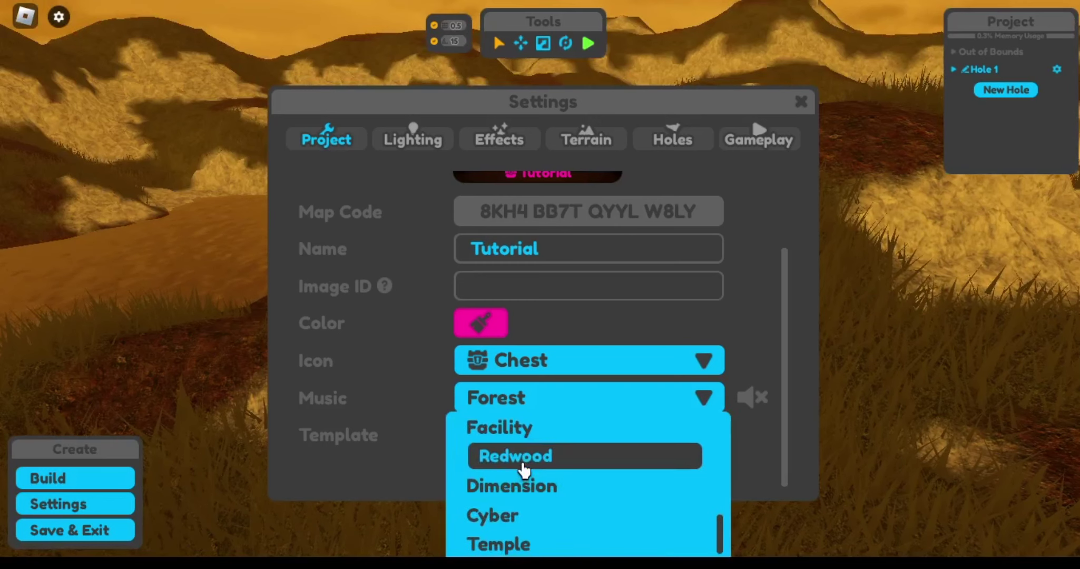
{"action": "left_click", "coordinate": [526, 455]}
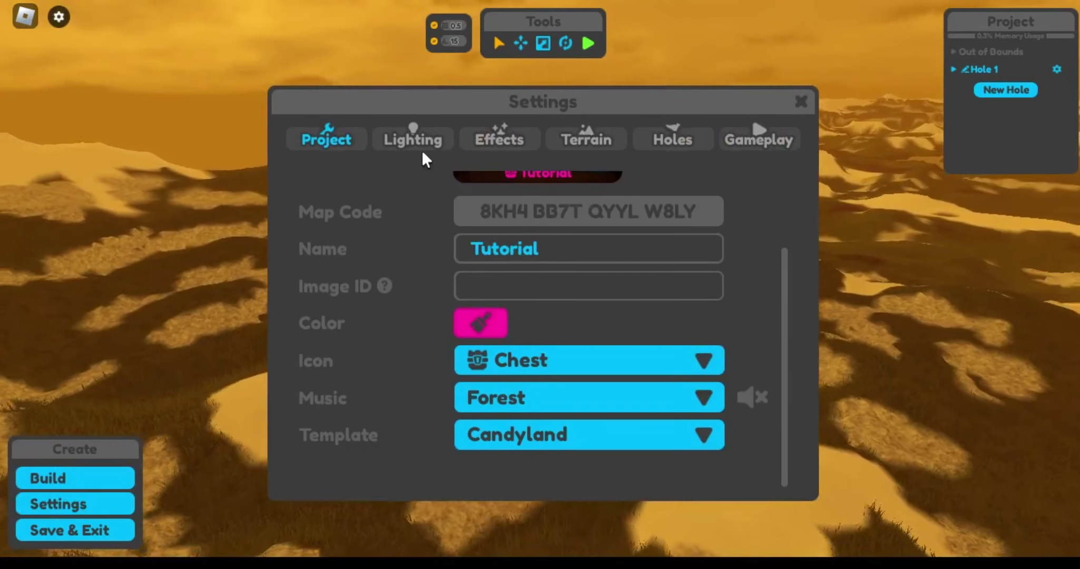
- Change the Ambient colour in the lighting settings to black
{"action": "left_click", "coordinate": [423, 146]}
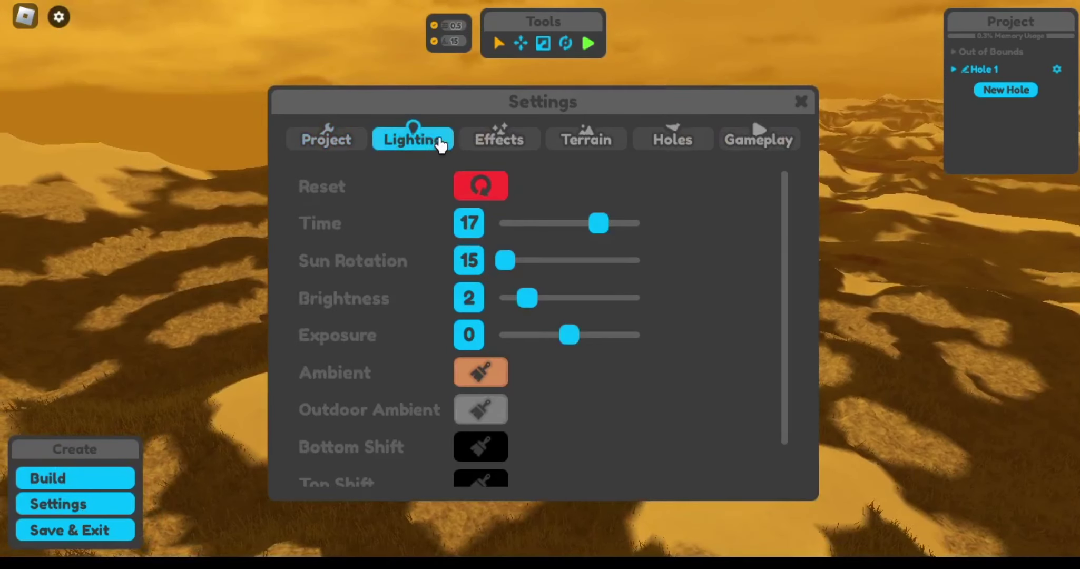
{"action": "scroll", "coordinate": [438, 308], "scroll_direction": "down", "scroll_amount": 2}
{"action": "left_click", "coordinate": [480, 321]}
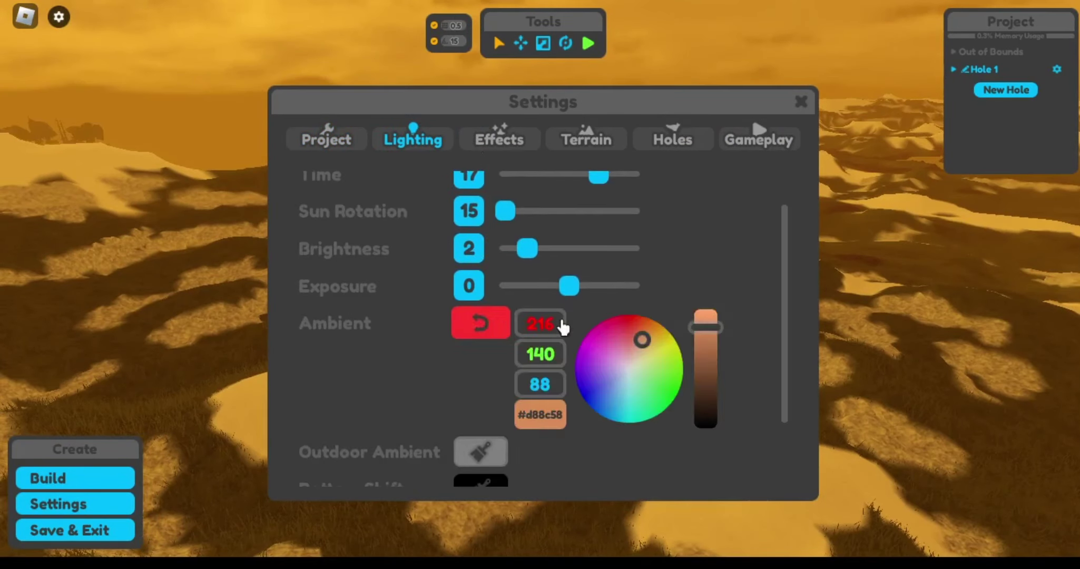
{"action": "left_click_drag", "start_coordinate": [642, 337], "coordinate": [621, 324]}
{"action": "left_click_drag", "start_coordinate": [720, 331], "coordinate": [706, 283]}
{"action": "left_click_drag", "start_coordinate": [705, 336], "coordinate": [706, 428]}
{"action": "left_click", "coordinate": [484, 331]}
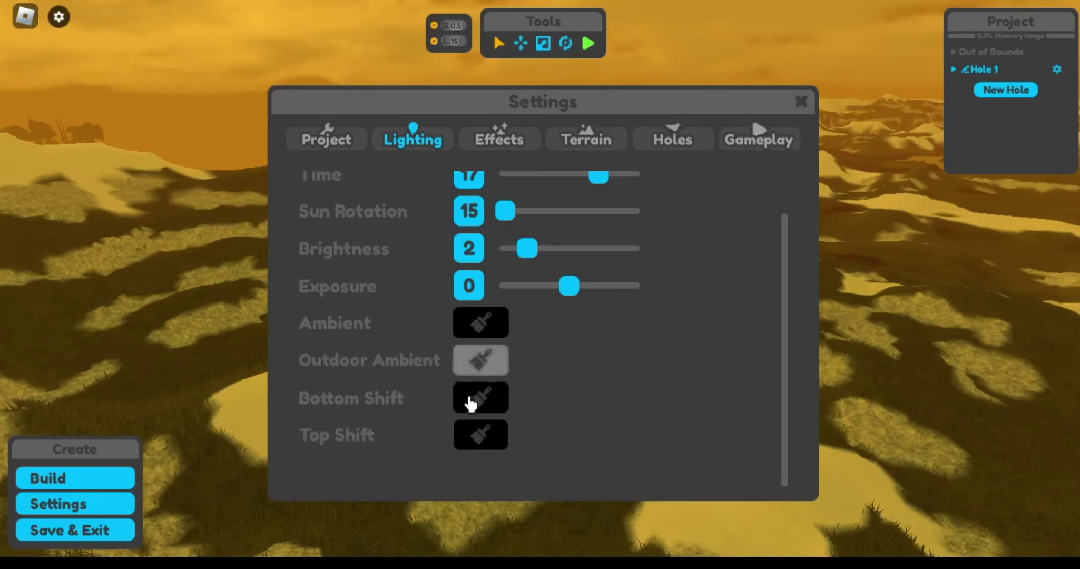
- Change the Outdoor Ambient lighting colour to dark red #470002
{"action": "left_click", "coordinate": [481, 366]}
{"action": "left_click_drag", "start_coordinate": [635, 375], "coordinate": [629, 336]}
{"action": "mouse_move", "coordinate": [709, 407]}
{"action": "left_mouse_down"}
{"action": "mouse_move", "coordinate": [712, 335]}
{"action": "mouse_move", "coordinate": [706, 432]}
{"action": "left_mouse_up"}
{"action": "scroll", "coordinate": [476, 387], "scroll_direction": "down", "scroll_amount": 3}
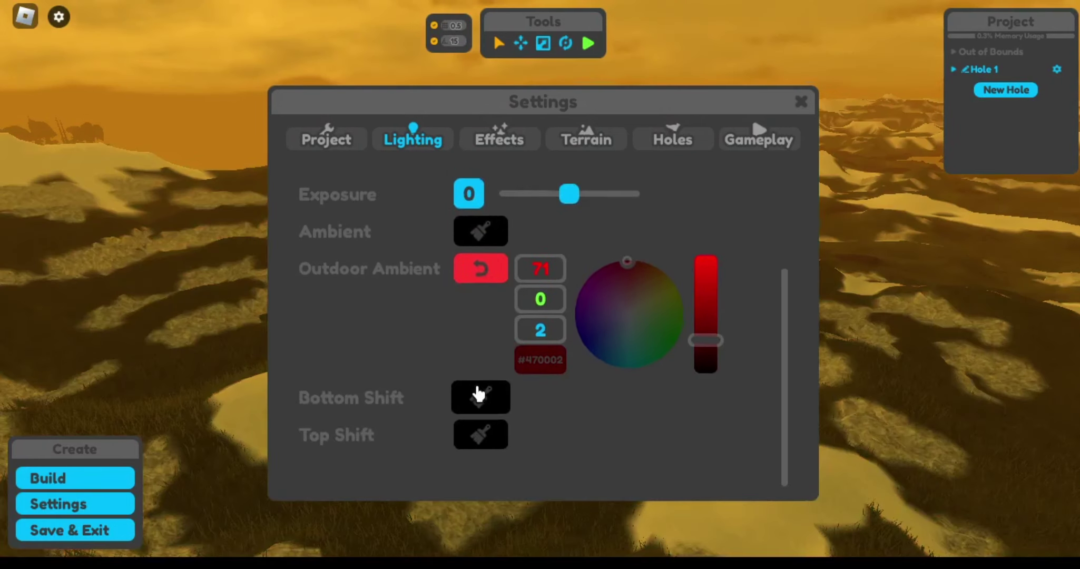
{"action": "scroll", "coordinate": [480, 397], "scroll_direction": "up", "scroll_amount": 3}
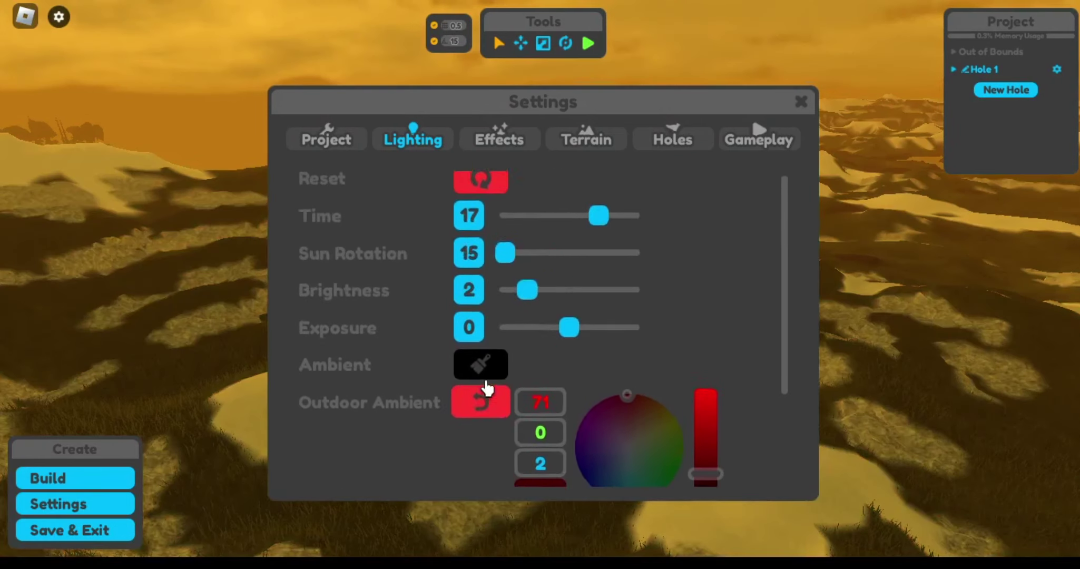
- Set the Atmosphere effect's Primary Color to pink #ff18a5
{"action": "left_click", "coordinate": [476, 144]}
{"action": "scroll", "coordinate": [530, 332], "scroll_direction": "down", "scroll_amount": 5}
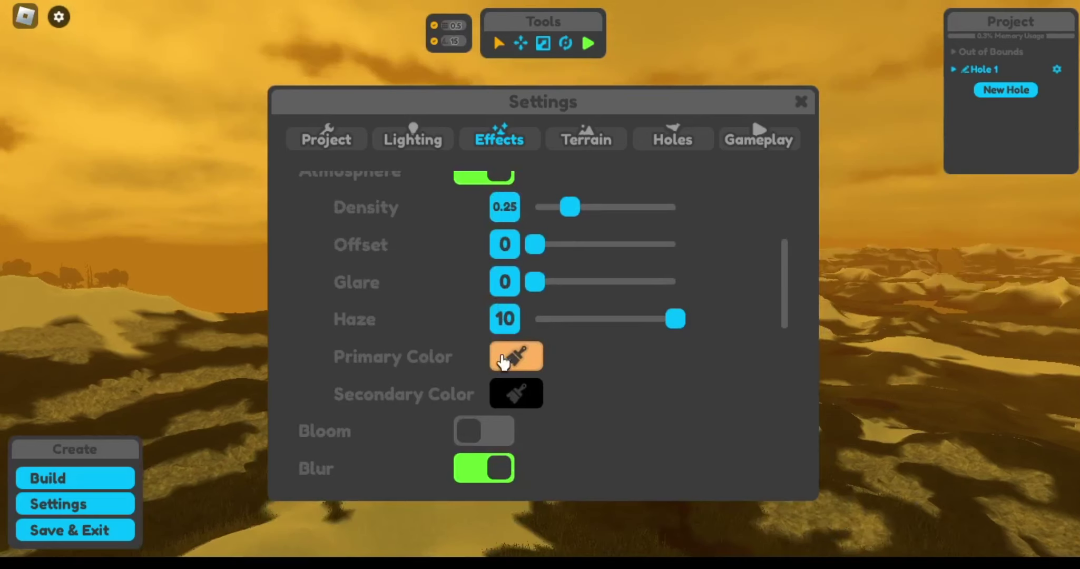
{"action": "left_click", "coordinate": [537, 357]}
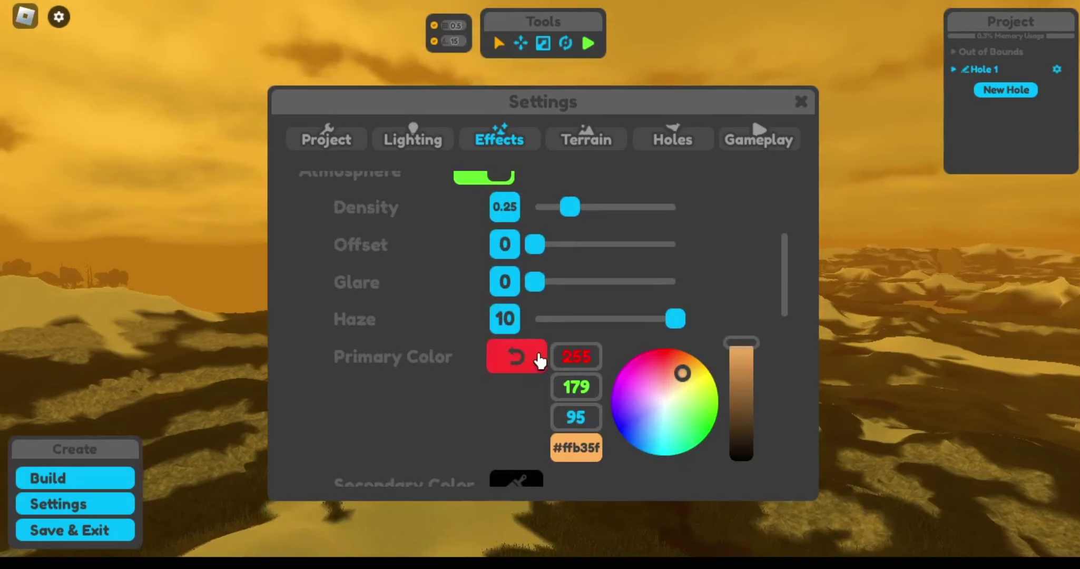
{"action": "left_click_drag", "start_coordinate": [668, 391], "coordinate": [636, 365]}
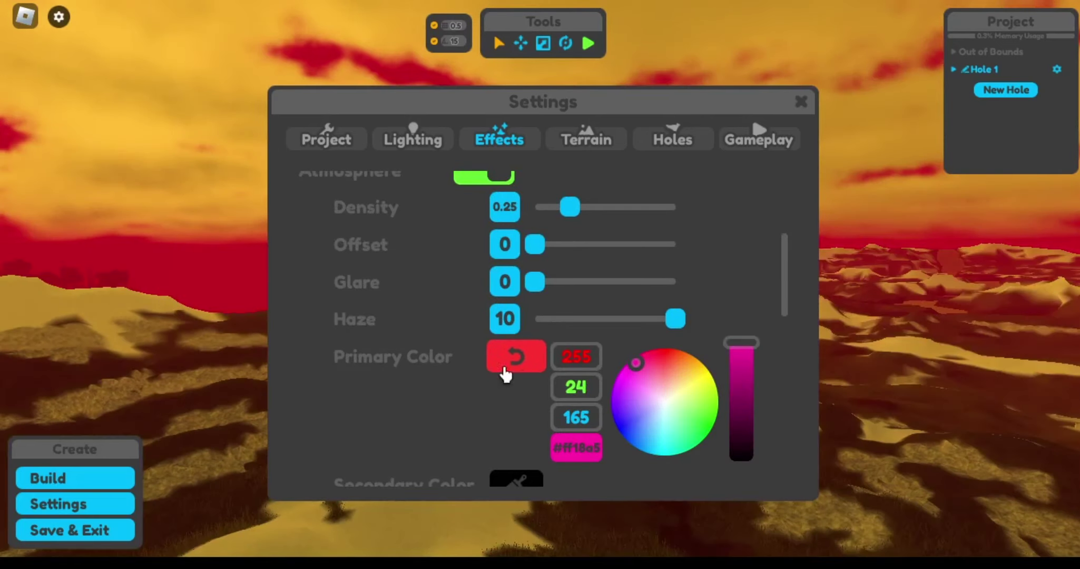
{"action": "left_click", "coordinate": [525, 363]}
- Set the Atmosphere's Secondary Color to orange #ff5100 and close the settings
{"action": "left_click", "coordinate": [515, 393]}
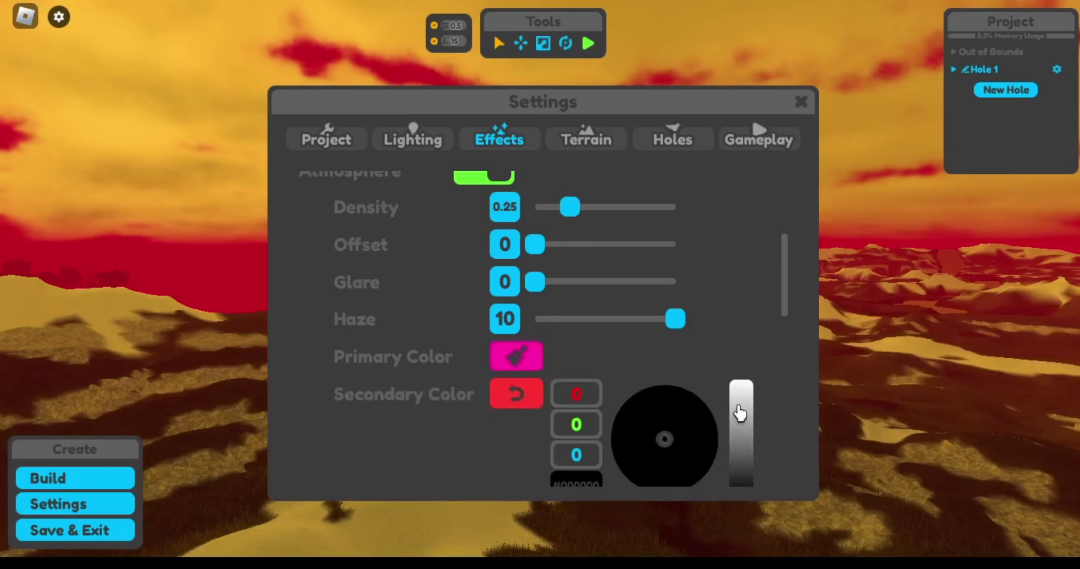
{"action": "left_click_drag", "start_coordinate": [734, 423], "coordinate": [745, 374]}
{"action": "left_click_drag", "start_coordinate": [678, 428], "coordinate": [696, 382]}
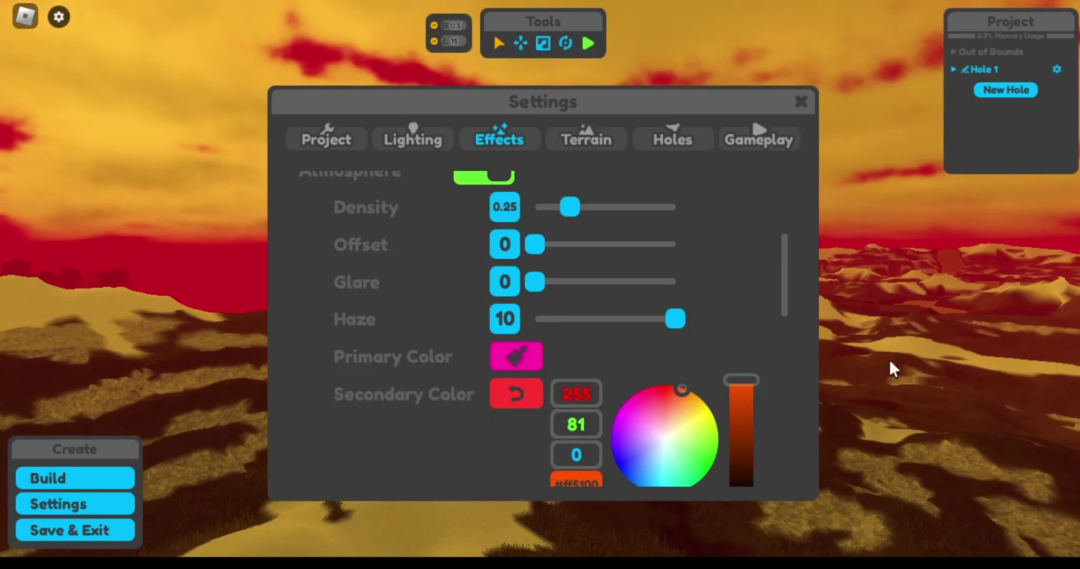
{"action": "left_click", "coordinate": [803, 103]}
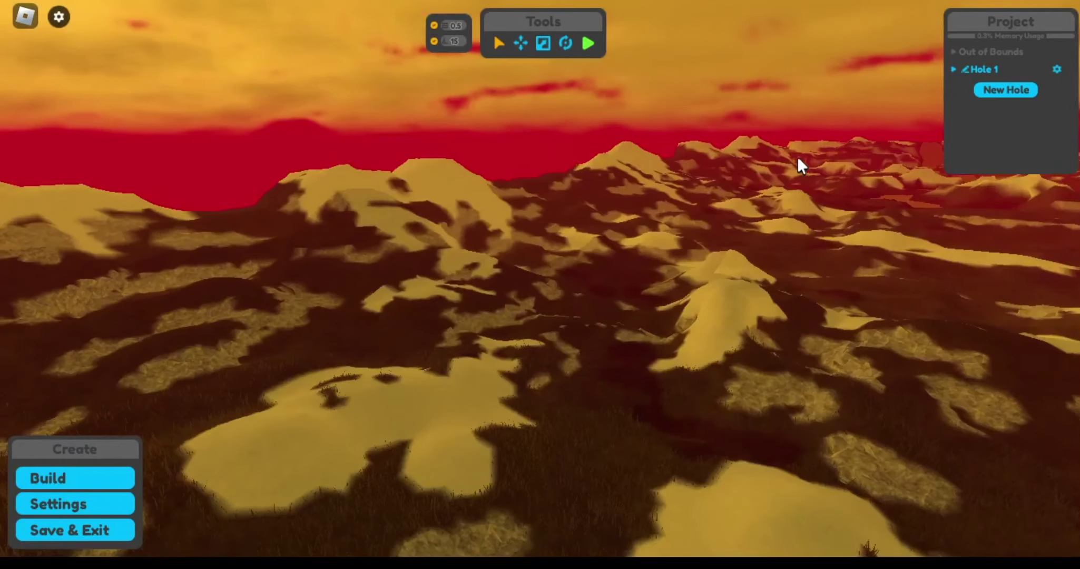
{"action": "left_click_drag", "start_coordinate": [798, 156], "coordinate": [211, 343]}
{"action": "left_click", "coordinate": [94, 479]}
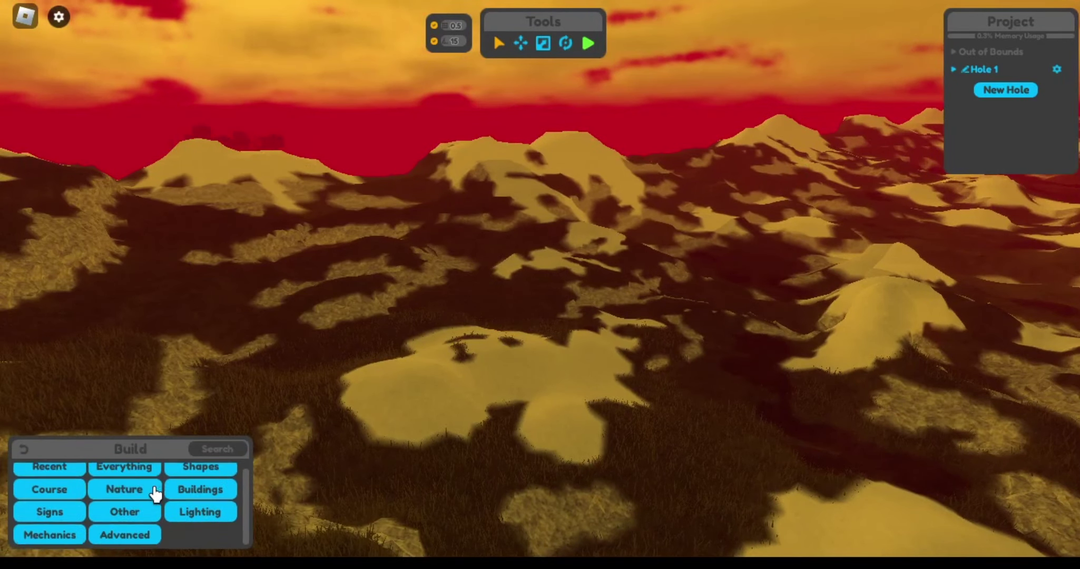
{"action": "left_click", "coordinate": [22, 449]}
- Reopen the settings and change the terrain's Water colour to bright pink
{"action": "left_click", "coordinate": [92, 509]}
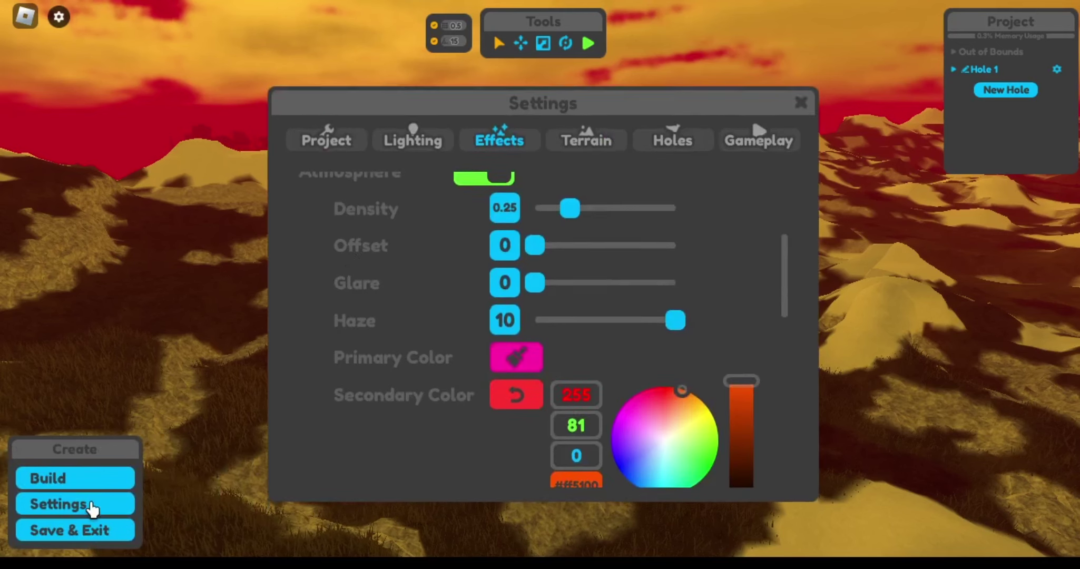
{"action": "left_click", "coordinate": [586, 140]}
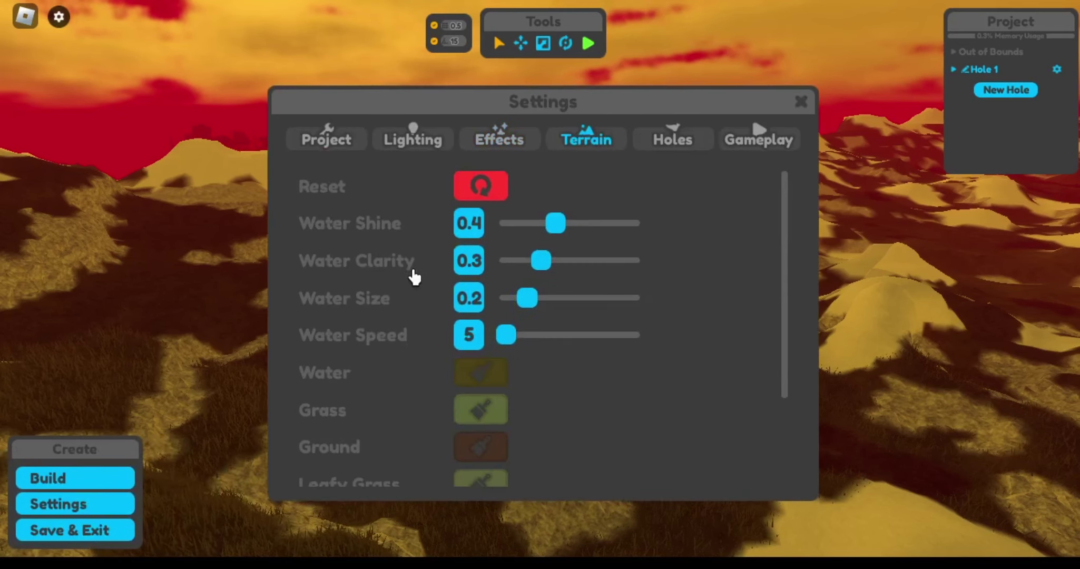
{"action": "scroll", "coordinate": [480, 258], "scroll_direction": "down", "scroll_amount": 3}
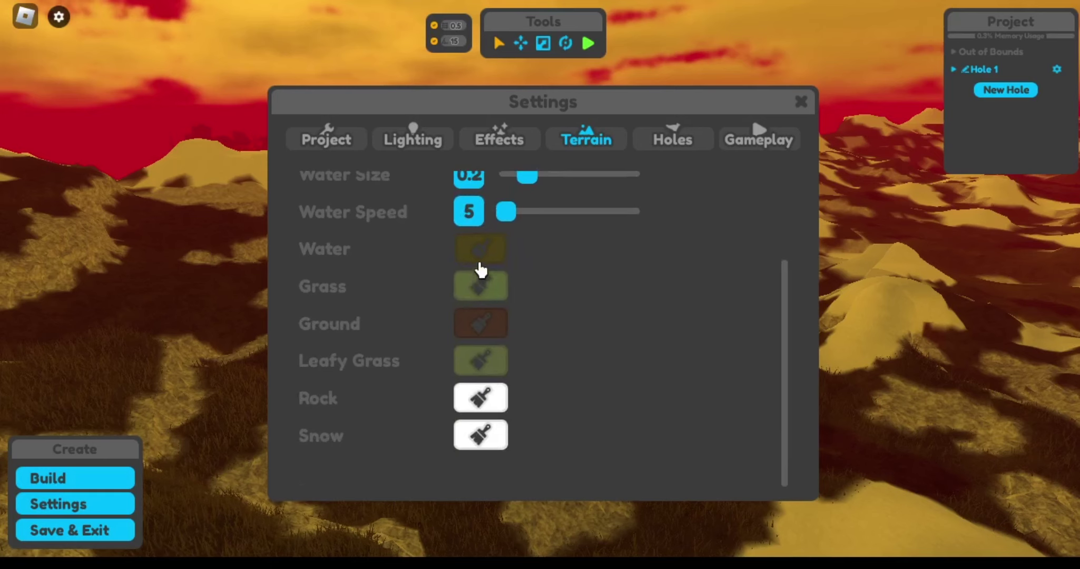
{"action": "left_click", "coordinate": [480, 270]}
{"action": "left_click_drag", "start_coordinate": [706, 319], "coordinate": [725, 211]}
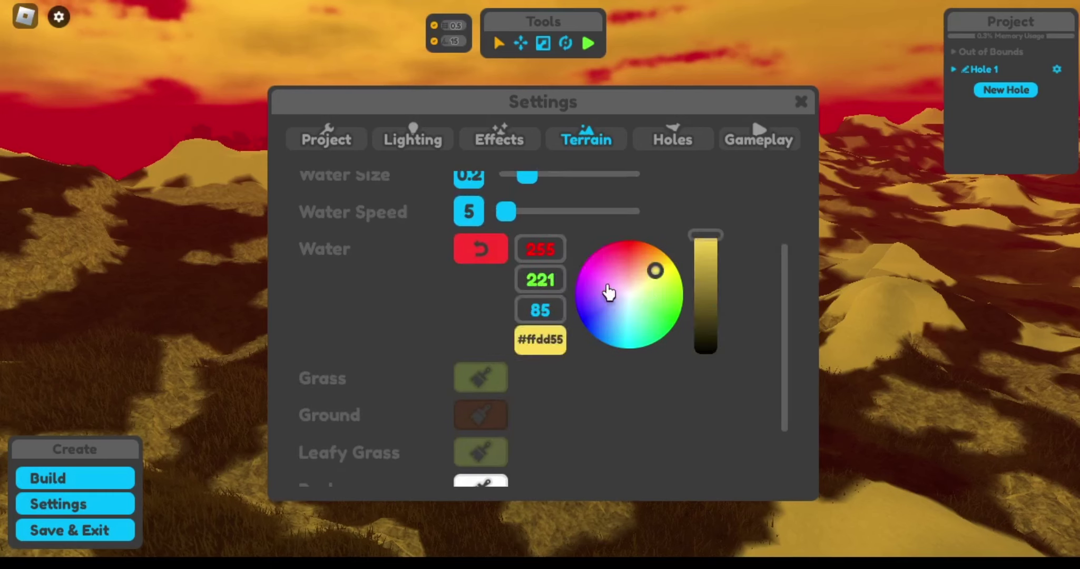
{"action": "left_click_drag", "start_coordinate": [614, 287], "coordinate": [580, 227]}
{"action": "left_click", "coordinate": [490, 256]}
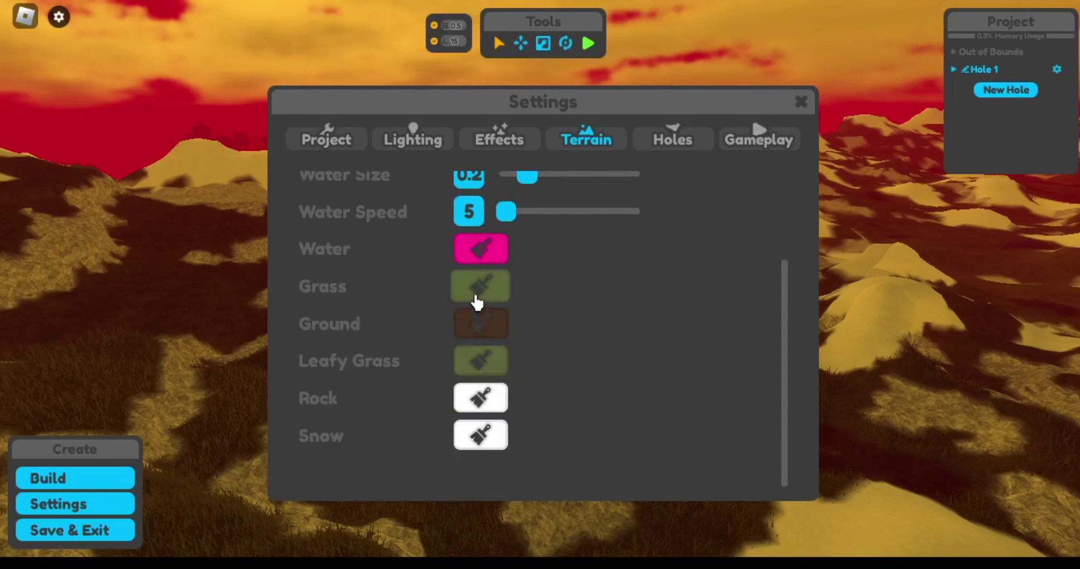
- Change the terrain's Grass colour to bright magenta
{"action": "left_click", "coordinate": [476, 303]}
{"action": "left_click_drag", "start_coordinate": [656, 327], "coordinate": [585, 302]}
{"action": "left_click_drag", "start_coordinate": [707, 344], "coordinate": [706, 272]}
{"action": "left_click", "coordinate": [470, 290]}
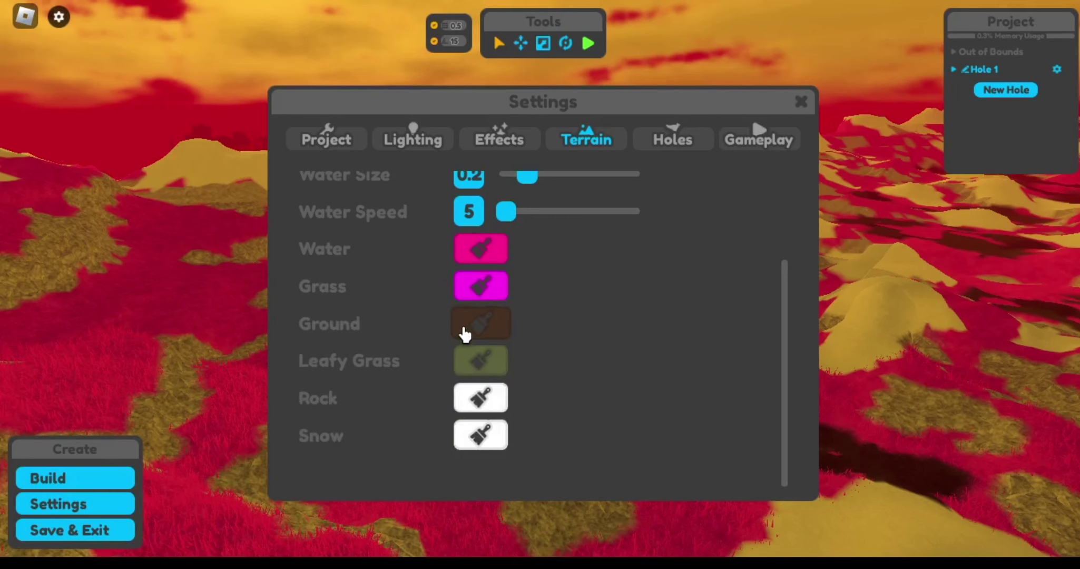
- Change the terrain's Ground colour to bright magenta
{"action": "left_click", "coordinate": [465, 332]}
{"action": "left_click_drag", "start_coordinate": [706, 371], "coordinate": [706, 309]}
{"action": "left_click_drag", "start_coordinate": [640, 343], "coordinate": [574, 330]}
{"action": "left_click", "coordinate": [463, 339]}
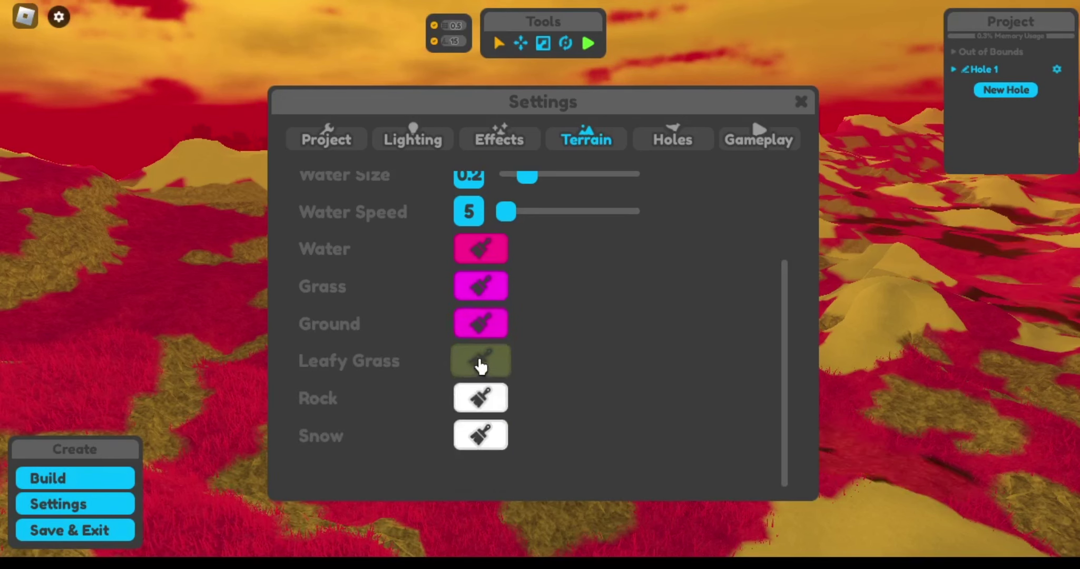
- Look through the Holes and Gameplay settings and close the settings window
{"action": "left_click", "coordinate": [644, 138]}
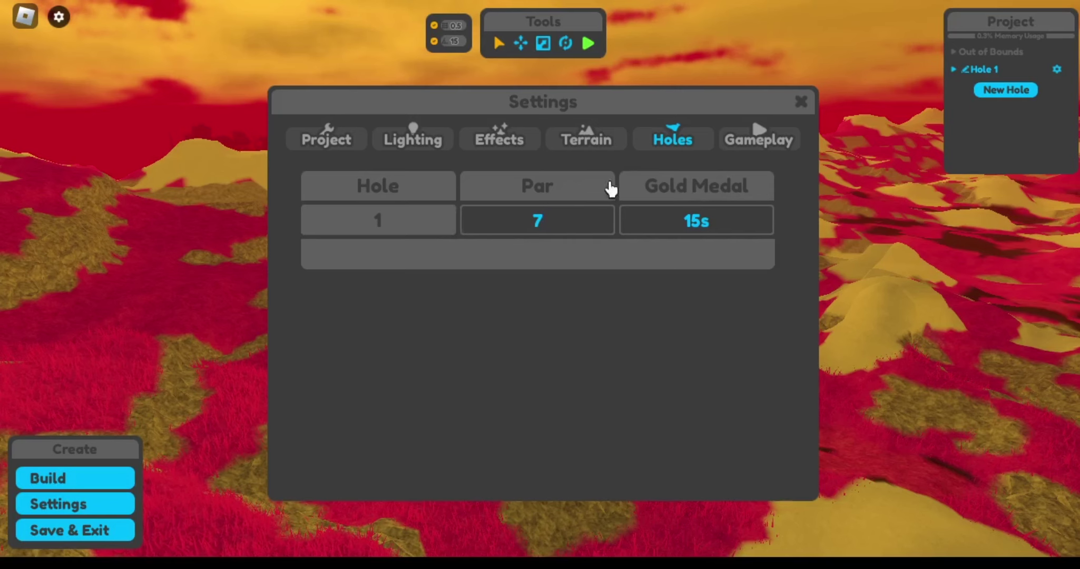
{"action": "left_click", "coordinate": [738, 142]}
{"action": "scroll", "coordinate": [527, 271], "scroll_direction": "down", "scroll_amount": 4}
{"action": "scroll", "coordinate": [527, 271], "scroll_direction": "down", "scroll_amount": 5}
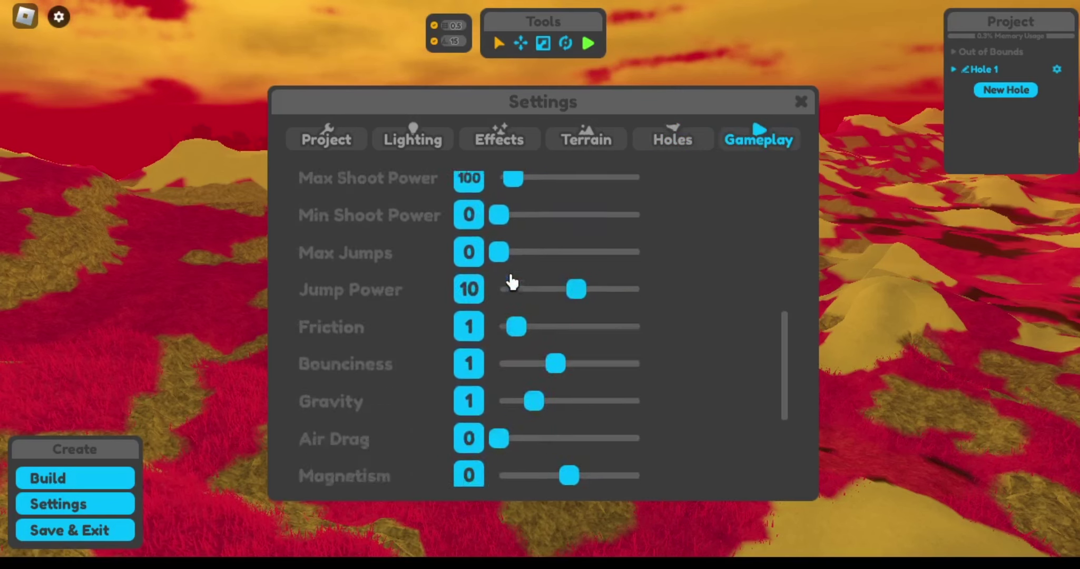
{"action": "left_click", "coordinate": [800, 103]}
- Open the Build categories and expand Hole 1 in the project list to go through its objects
{"action": "key", "text": "w"}
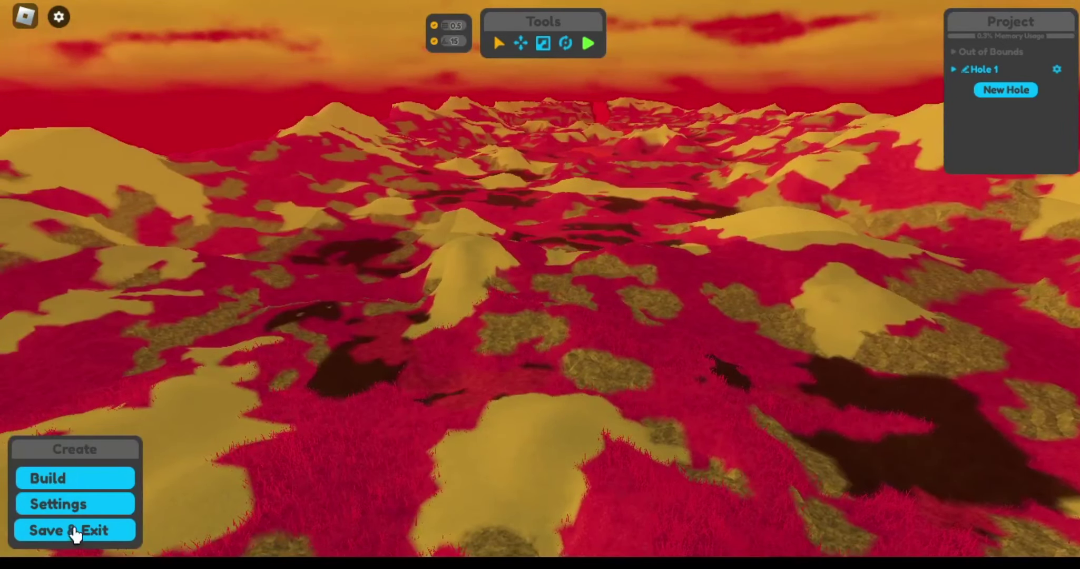
{"action": "left_click", "coordinate": [87, 479]}
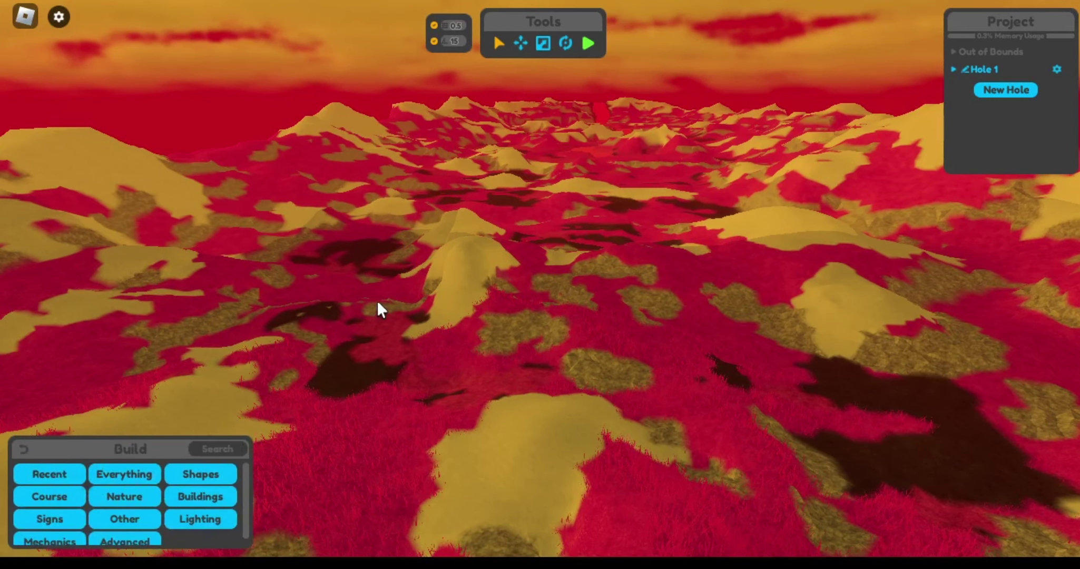
{"action": "left_click", "coordinate": [953, 71]}
{"action": "left_click", "coordinate": [954, 70]}
{"action": "left_click", "coordinate": [954, 71]}
{"action": "scroll", "coordinate": [1011, 110], "scroll_direction": "down", "scroll_amount": 5}
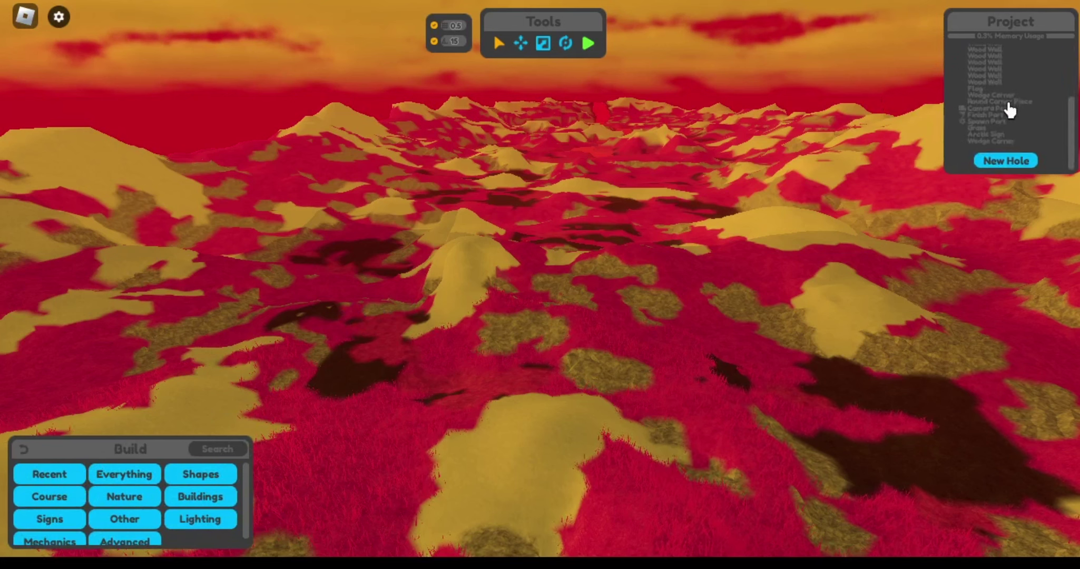
{"action": "scroll", "coordinate": [1009, 105], "scroll_direction": "up", "scroll_amount": 5}
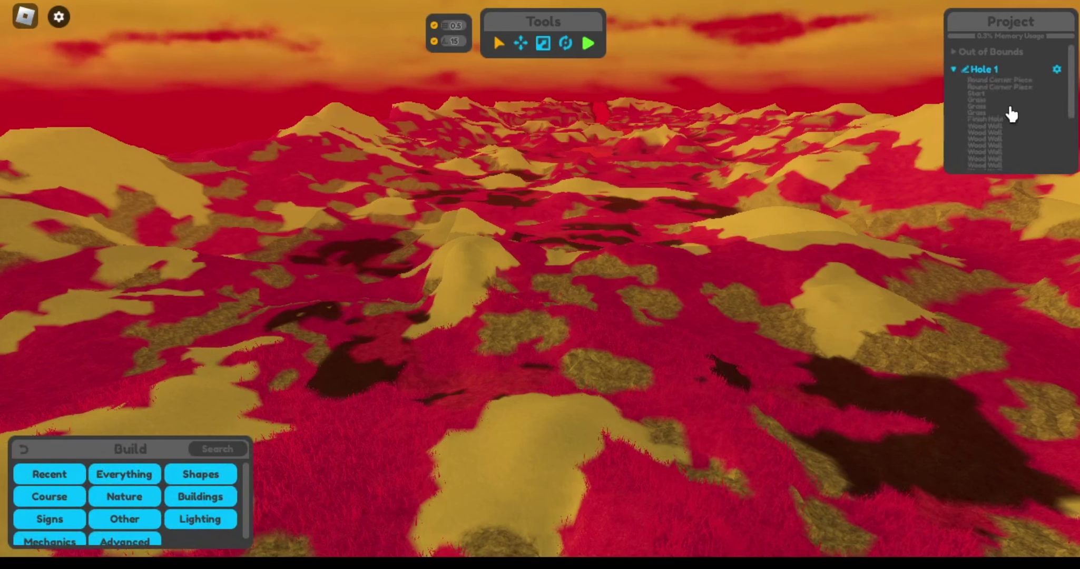
{"action": "left_click", "coordinate": [589, 43]}
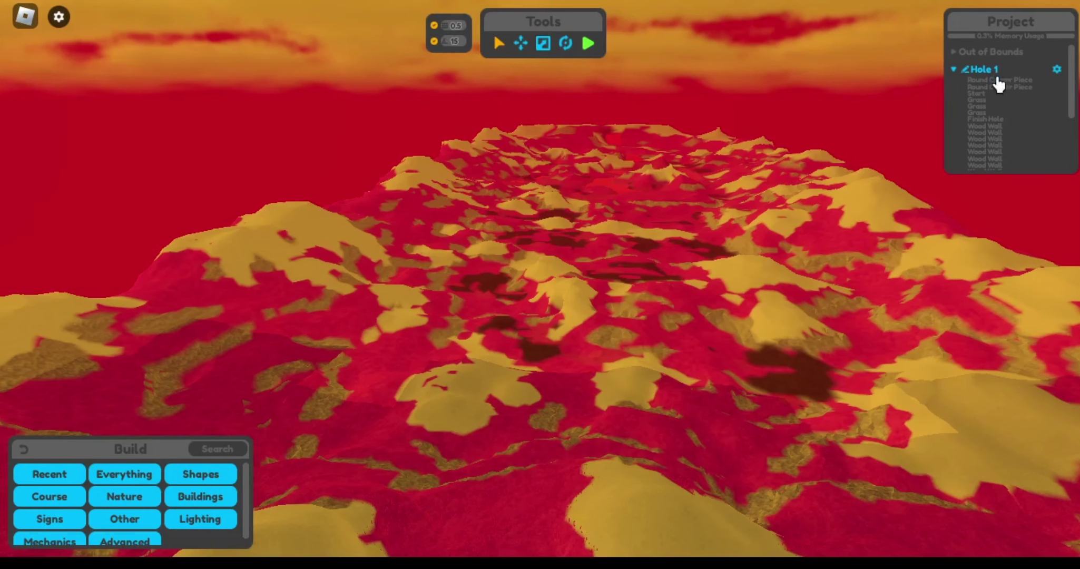
- Select every object in Hole 1, from the first Round Corner Piece to the last Wedge Corner, and delete them all
{"action": "left_click", "coordinate": [981, 87]}
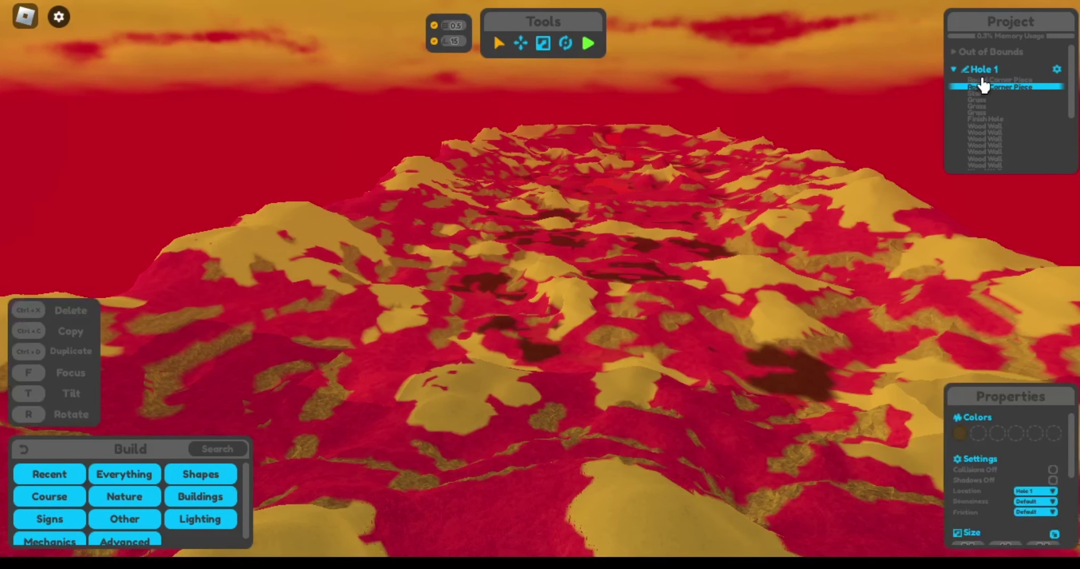
{"action": "left_click", "coordinate": [986, 139], "text": "shift"}
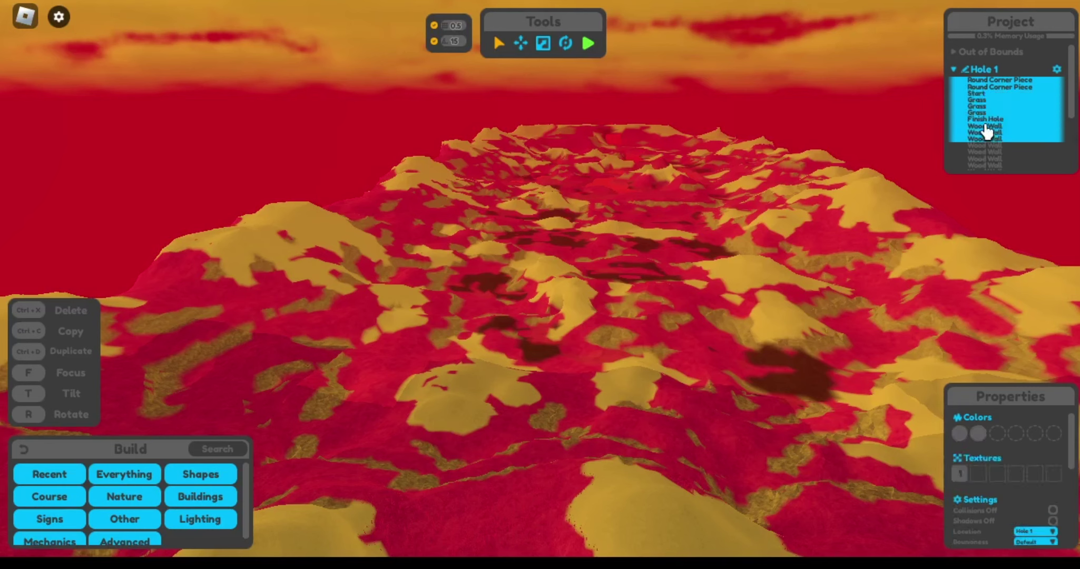
{"action": "left_click", "coordinate": [985, 128], "text": "shift"}
{"action": "scroll", "coordinate": [997, 154], "scroll_direction": "down", "scroll_amount": 5}
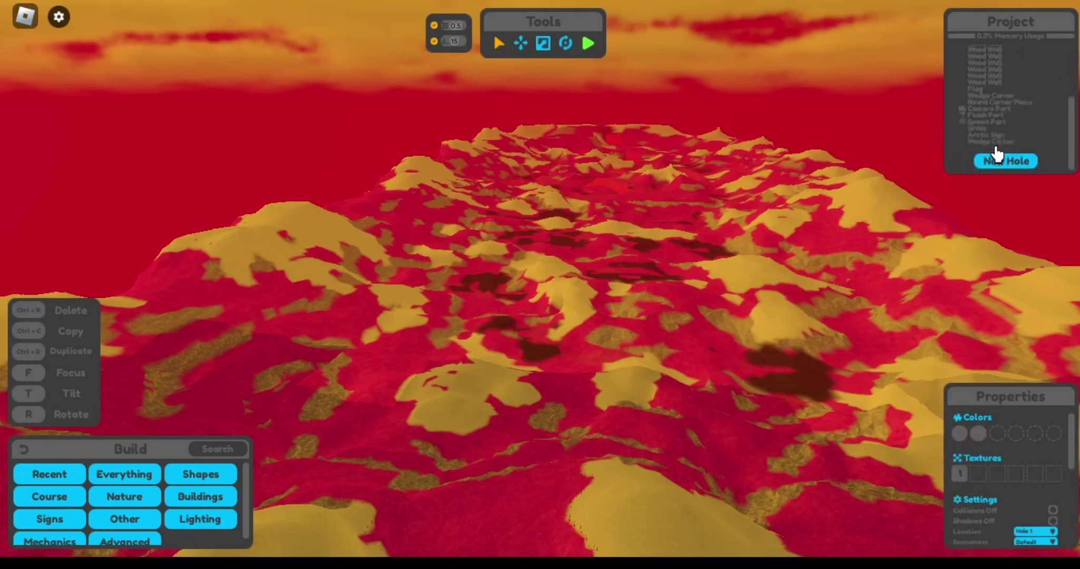
{"action": "left_click", "coordinate": [988, 83], "text": "shift"}
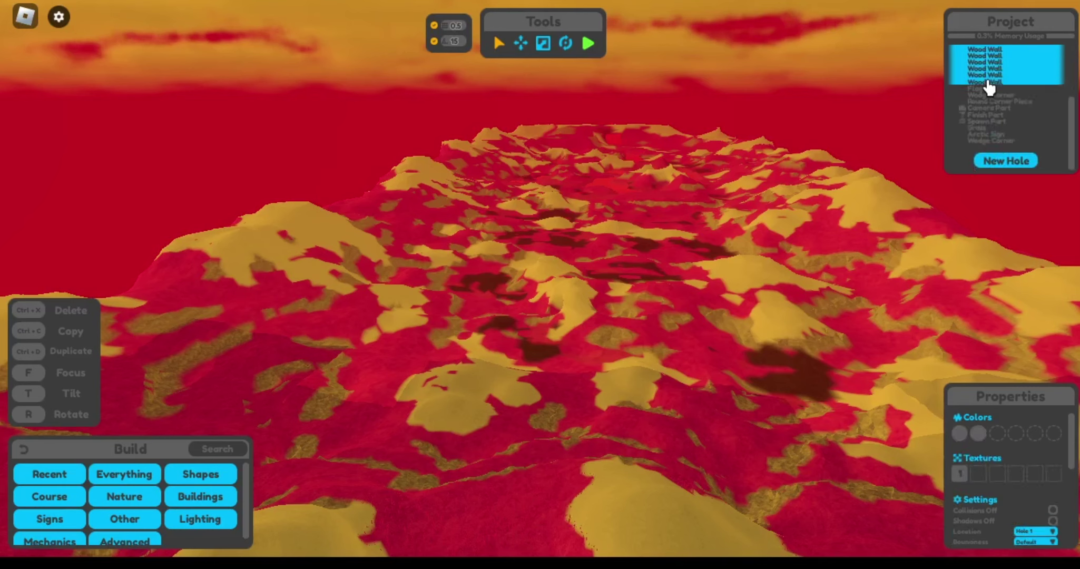
{"action": "left_click", "coordinate": [986, 141], "text": "shift"}
{"action": "scroll", "coordinate": [988, 140], "scroll_direction": "up", "scroll_amount": 5}
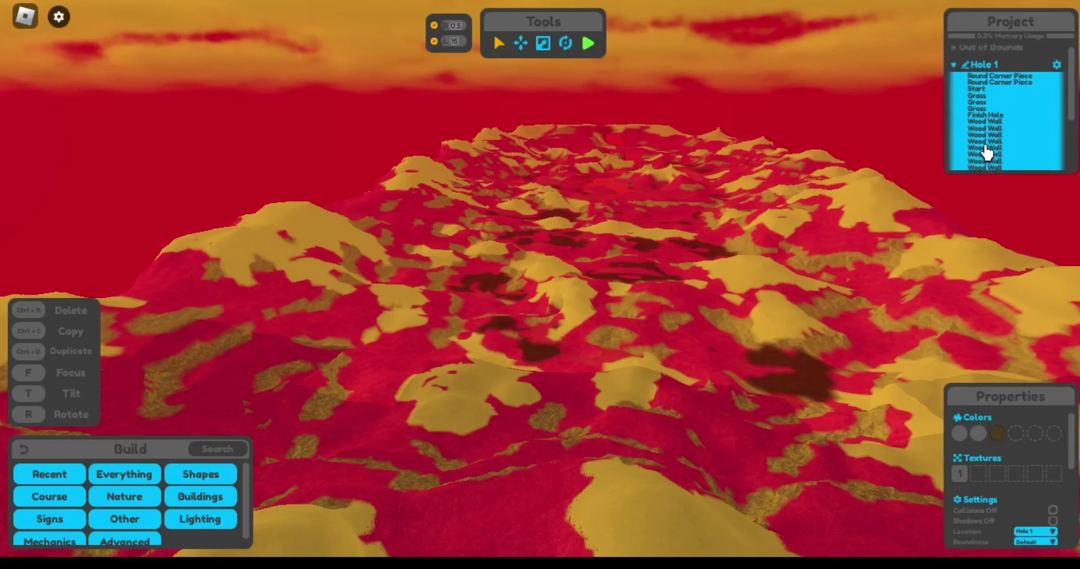
{"action": "key", "text": "ctrl+x"}
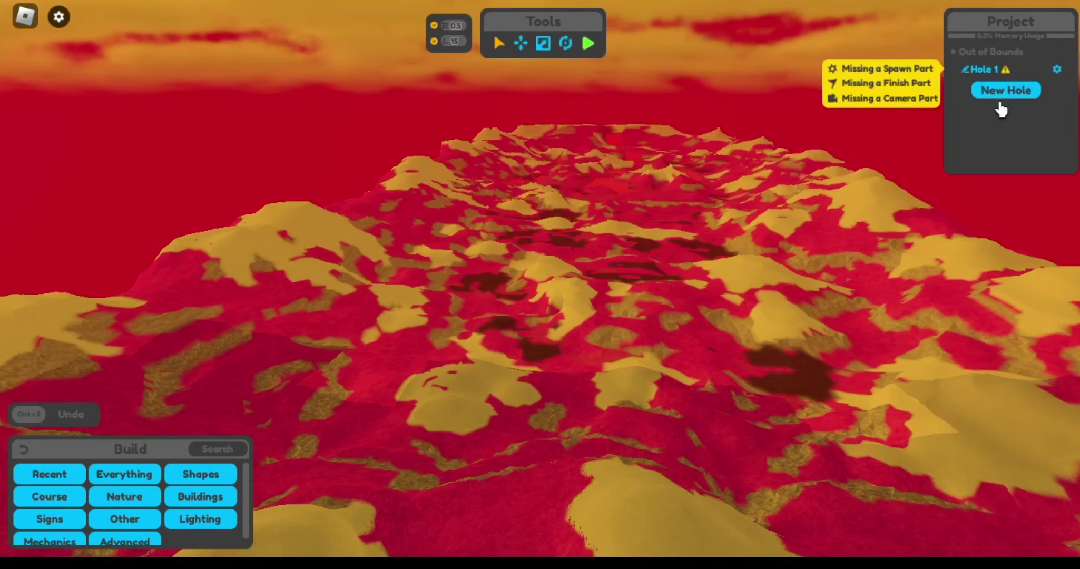
- Add the missing Spawn Part and Finish Part to Hole 1 and move the Finish Part to one end of the spawn area
{"action": "left_click_drag", "start_coordinate": [678, 263], "coordinate": [679, 269]}
{"action": "key", "text": "w"}
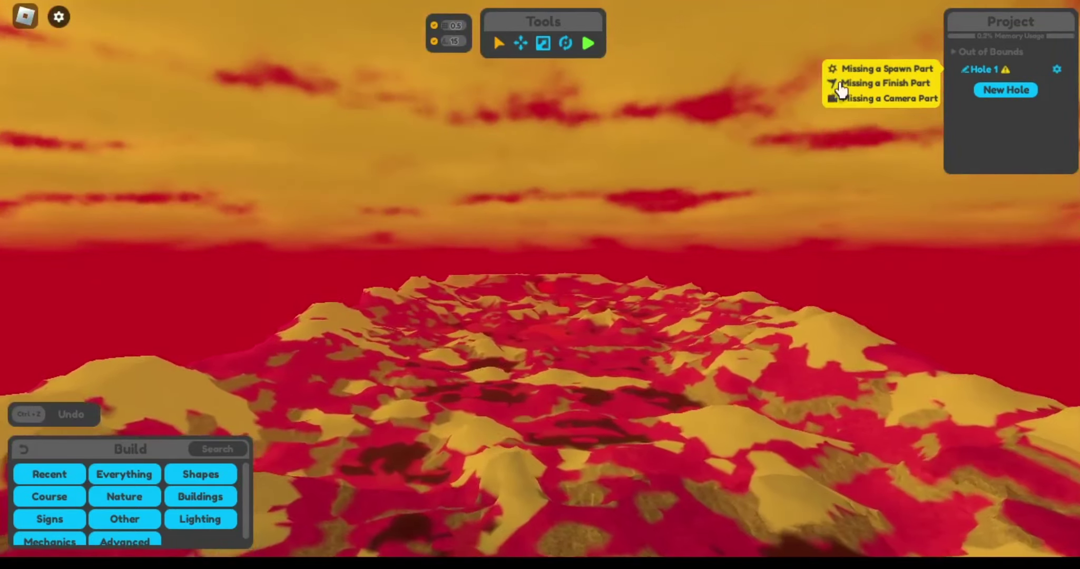
{"action": "left_click", "coordinate": [883, 68]}
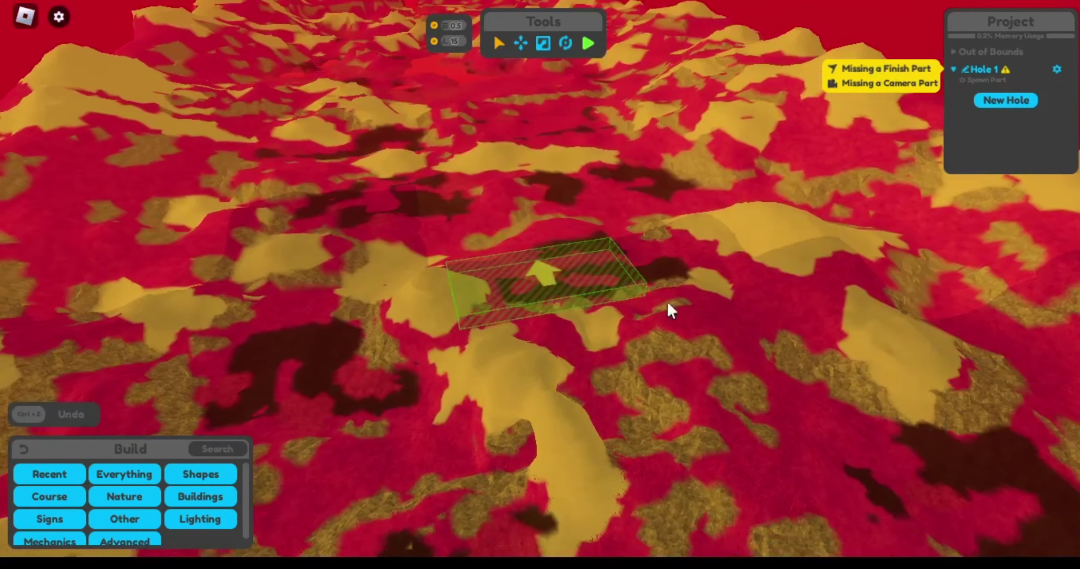
{"action": "left_click", "coordinate": [883, 67]}
{"action": "left_click_drag", "start_coordinate": [549, 275], "coordinate": [639, 241]}
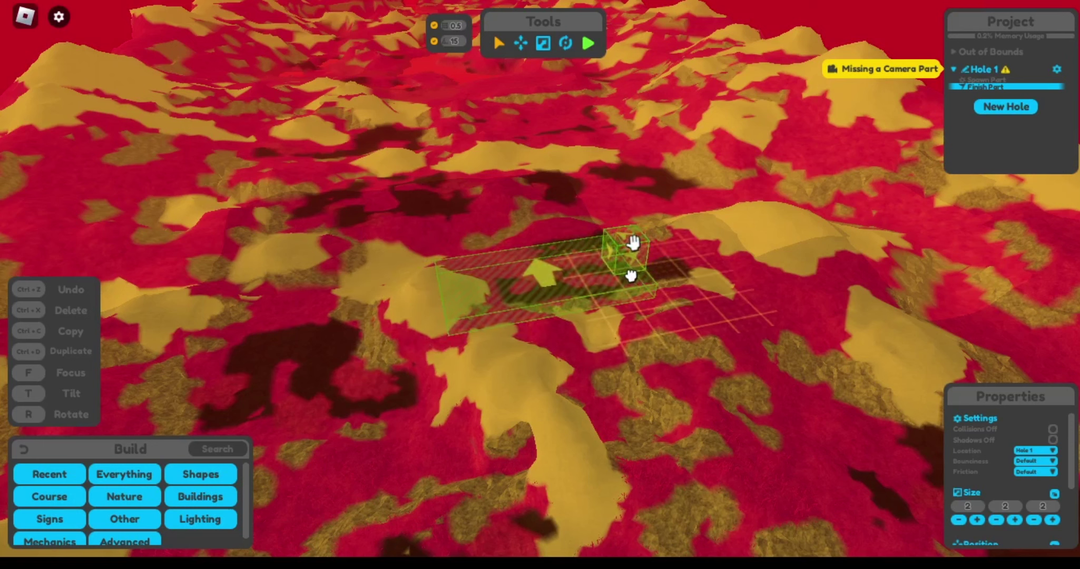
- Select the Spawn Part and Finish Part in turn, add the missing Camera Part to Hole 1 and clear the selection
{"action": "left_click", "coordinate": [541, 270]}
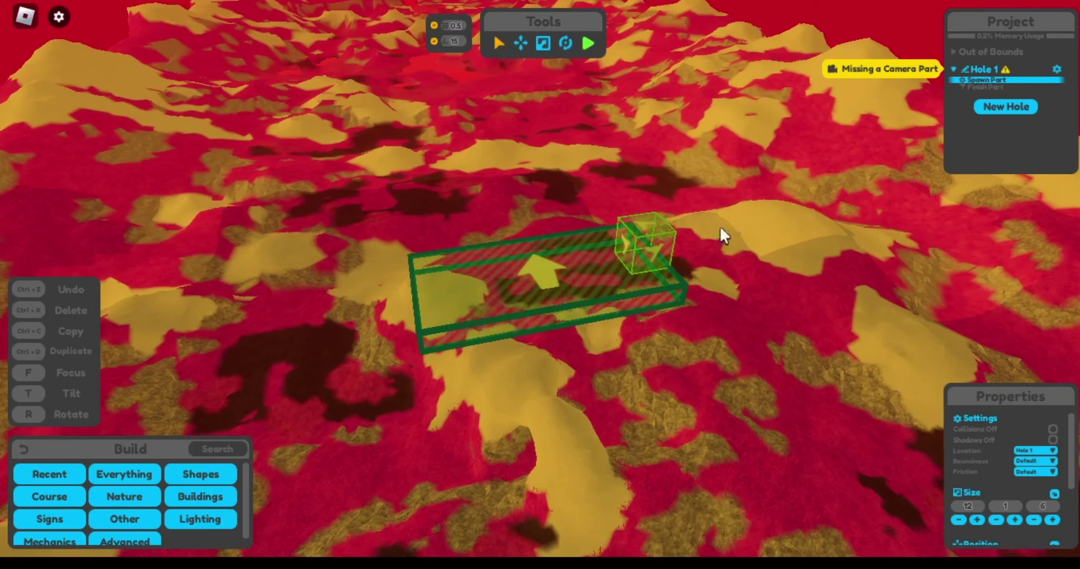
{"action": "left_click", "coordinate": [637, 238]}
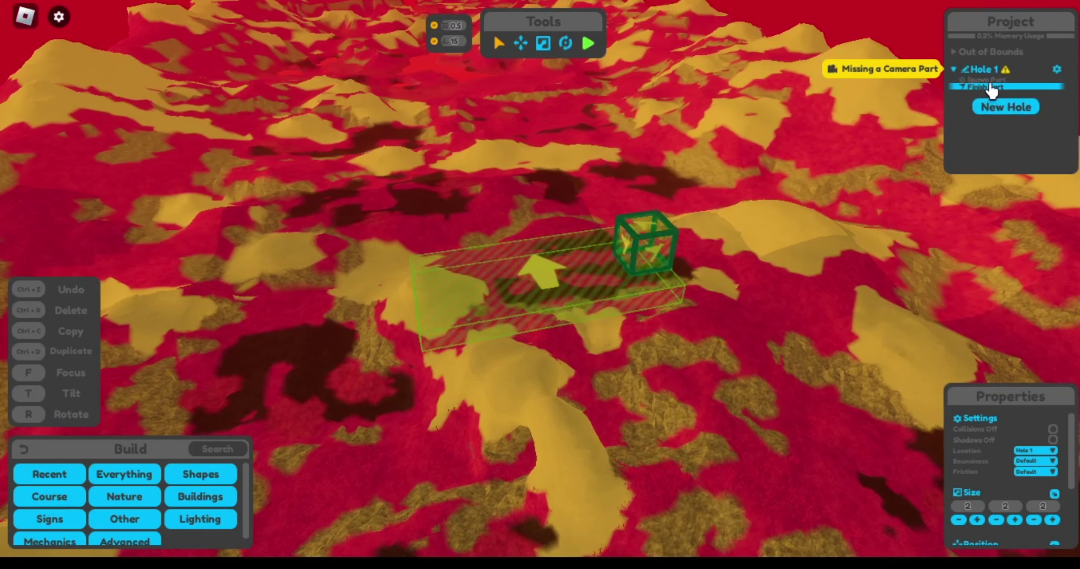
{"action": "left_click", "coordinate": [917, 70]}
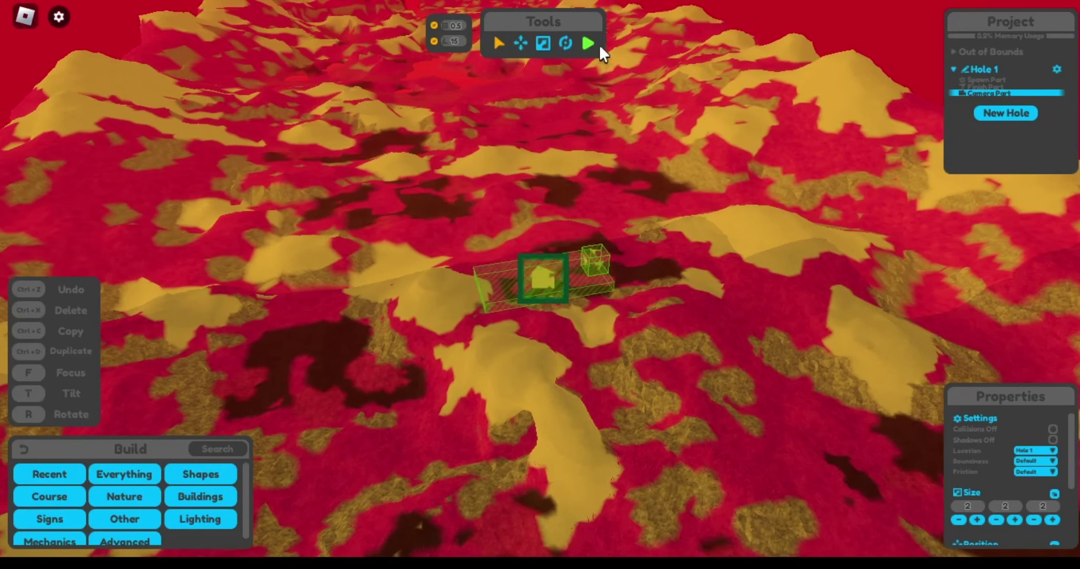
{"action": "left_click", "coordinate": [684, 311]}
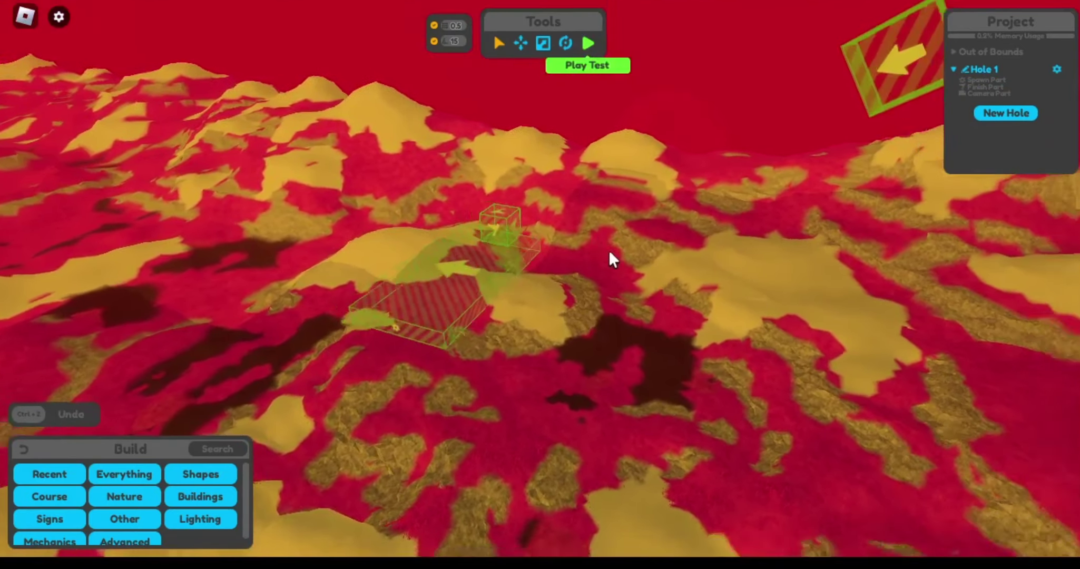
{"action": "scroll", "coordinate": [610, 253], "scroll_direction": "down", "scroll_amount": 2}
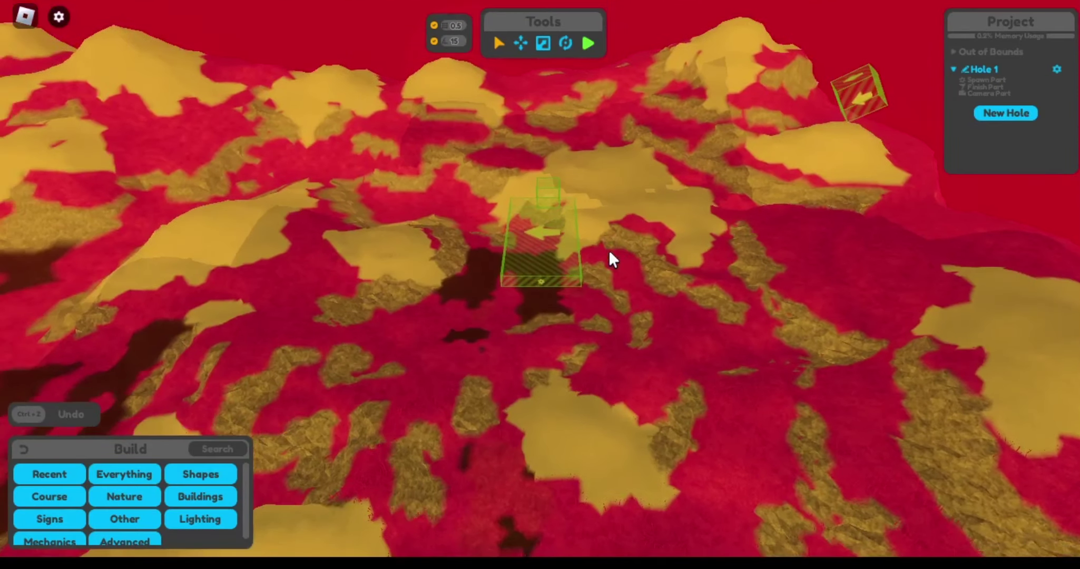
{"action": "left_click_drag", "start_coordinate": [609, 253], "coordinate": [610, 252]}
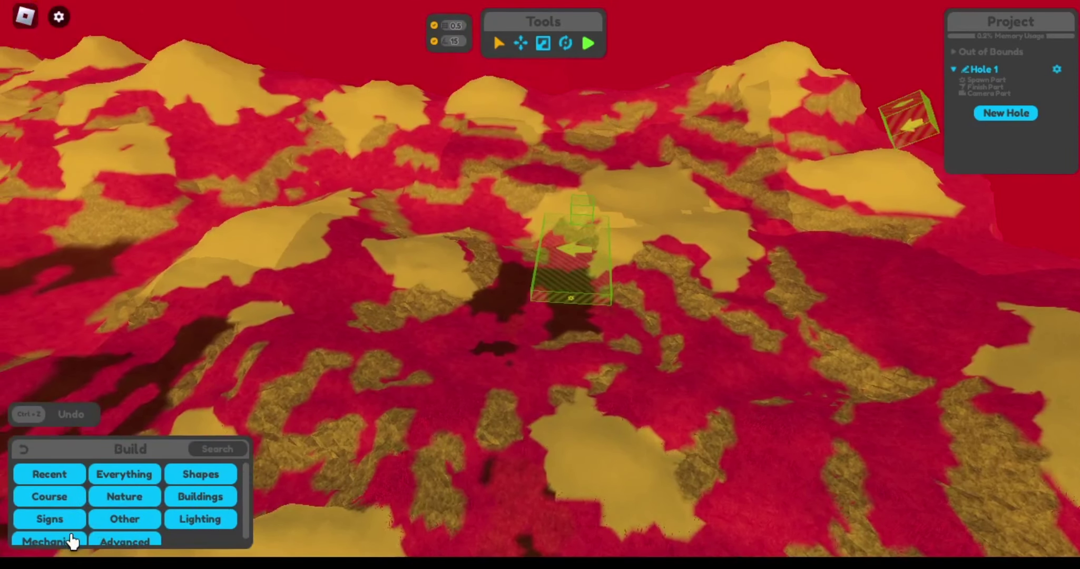
{"action": "left_click", "coordinate": [52, 505]}
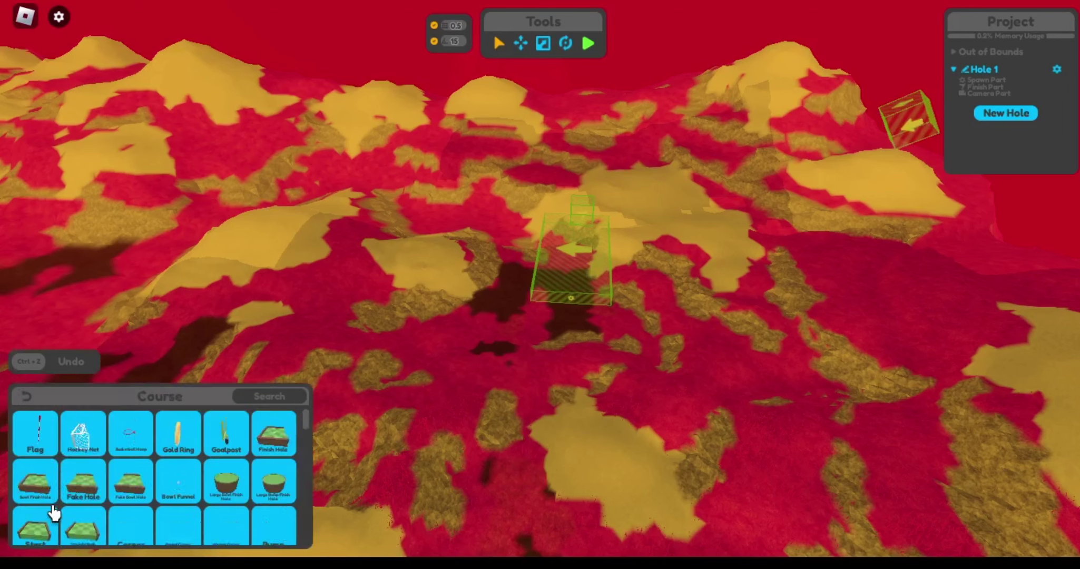
{"action": "left_click", "coordinate": [24, 398]}
{"action": "left_click_drag", "start_coordinate": [597, 154], "coordinate": [597, 153]}
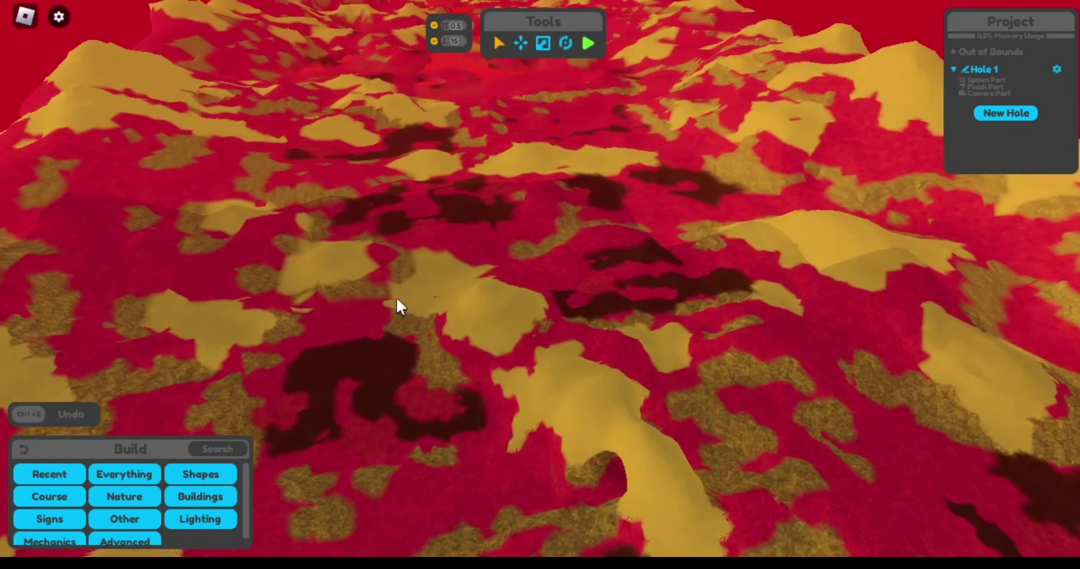
{"action": "left_click_drag", "start_coordinate": [583, 347], "coordinate": [581, 346]}
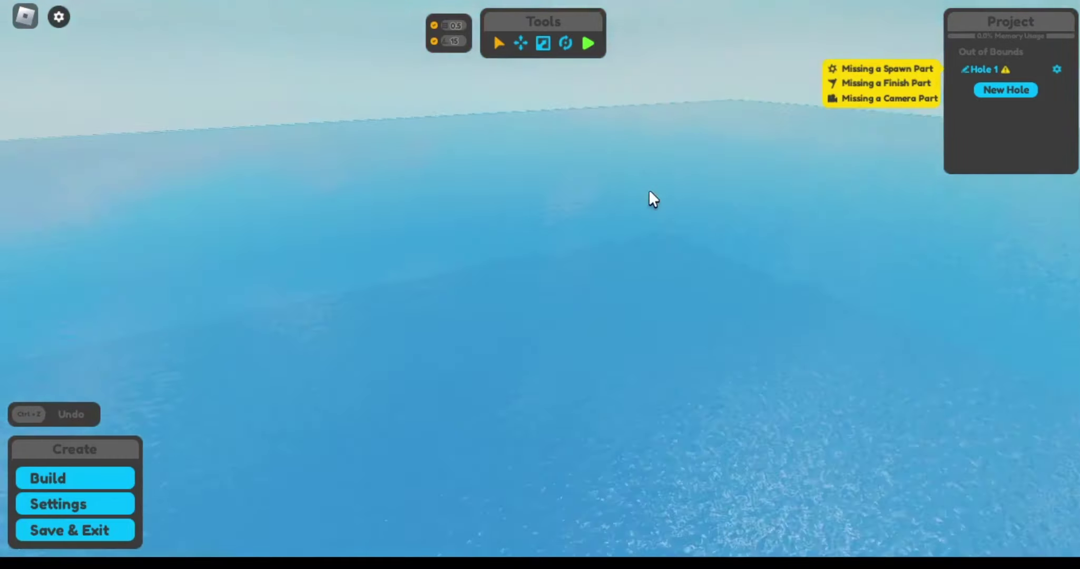
{"action": "left_click_drag", "start_coordinate": [649, 189], "coordinate": [649, 189]}
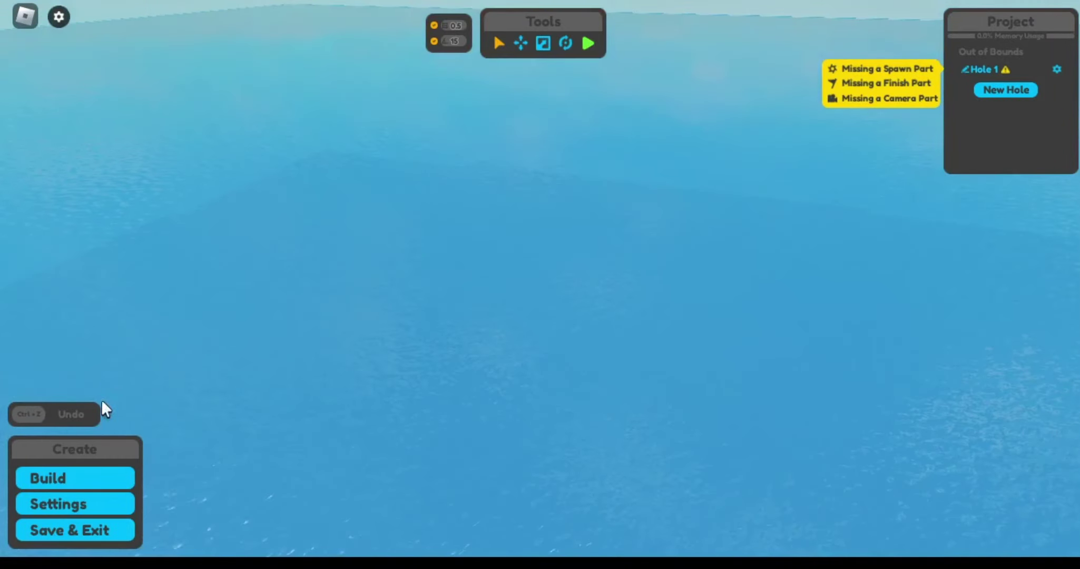
- Browse the Recent, Everything and Shapes categories of the build library
{"action": "left_click", "coordinate": [82, 488]}
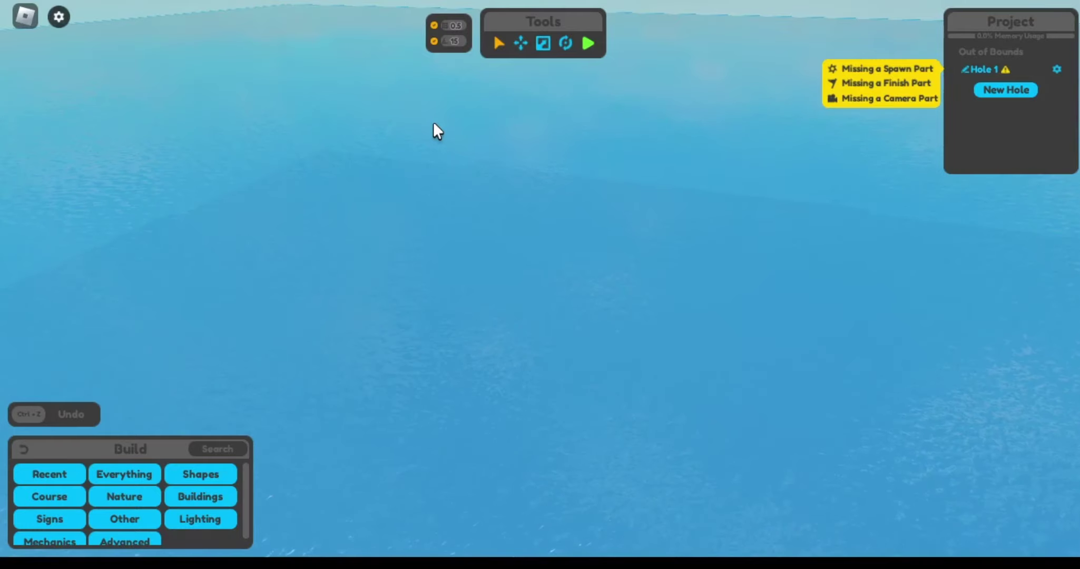
{"action": "left_click", "coordinate": [23, 451]}
{"action": "left_click", "coordinate": [73, 487]}
{"action": "scroll", "coordinate": [51, 500], "scroll_direction": "down", "scroll_amount": 1}
{"action": "scroll", "coordinate": [53, 493], "scroll_direction": "up", "scroll_amount": 1}
{"action": "left_click", "coordinate": [52, 477]}
{"action": "left_click", "coordinate": [25, 398]}
{"action": "left_click", "coordinate": [119, 477]}
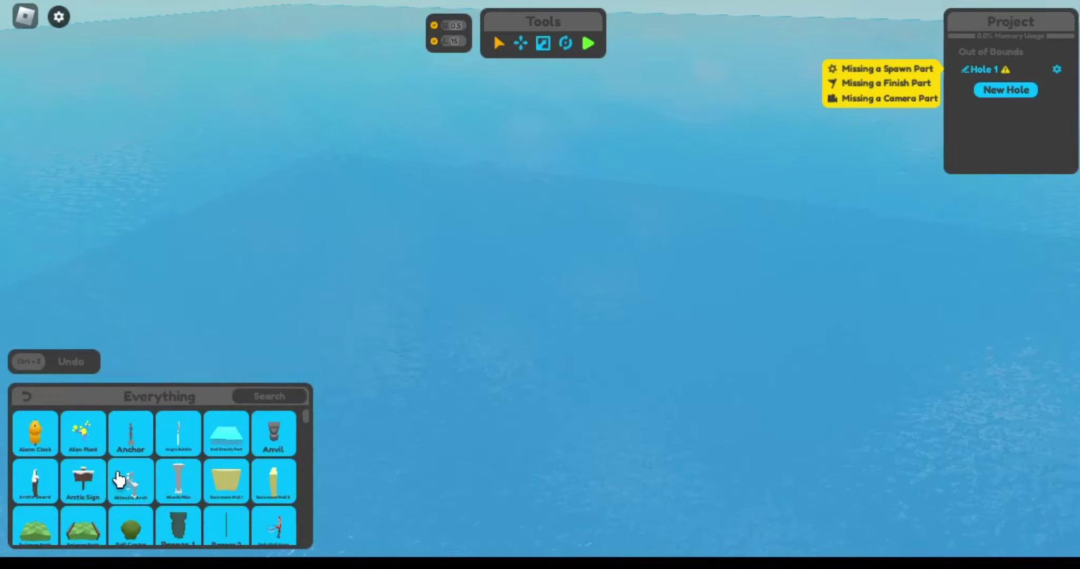
{"action": "left_click", "coordinate": [25, 401]}
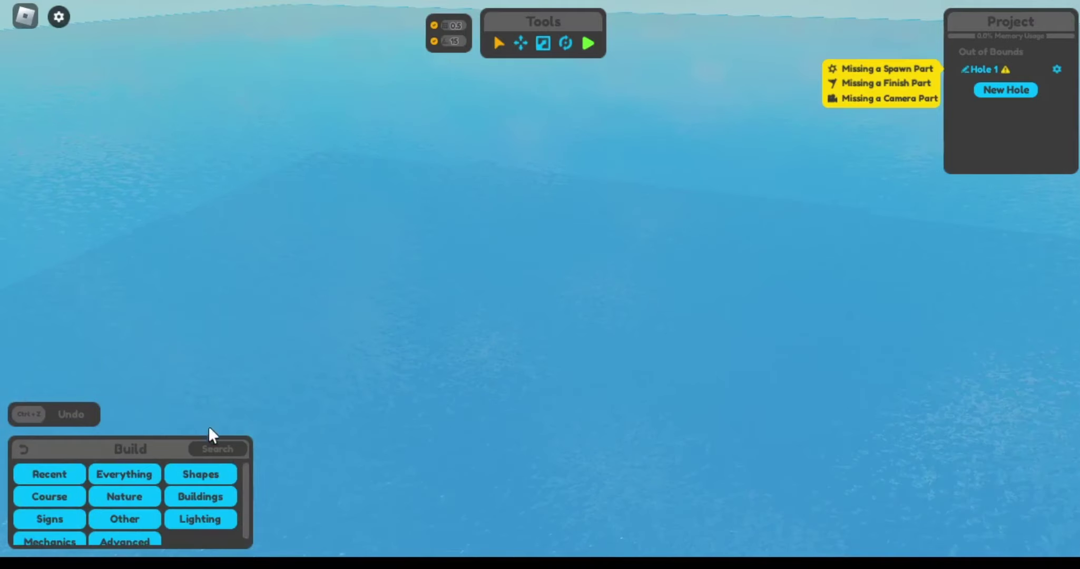
{"action": "left_click", "coordinate": [201, 477]}
{"action": "left_click", "coordinate": [24, 400]}
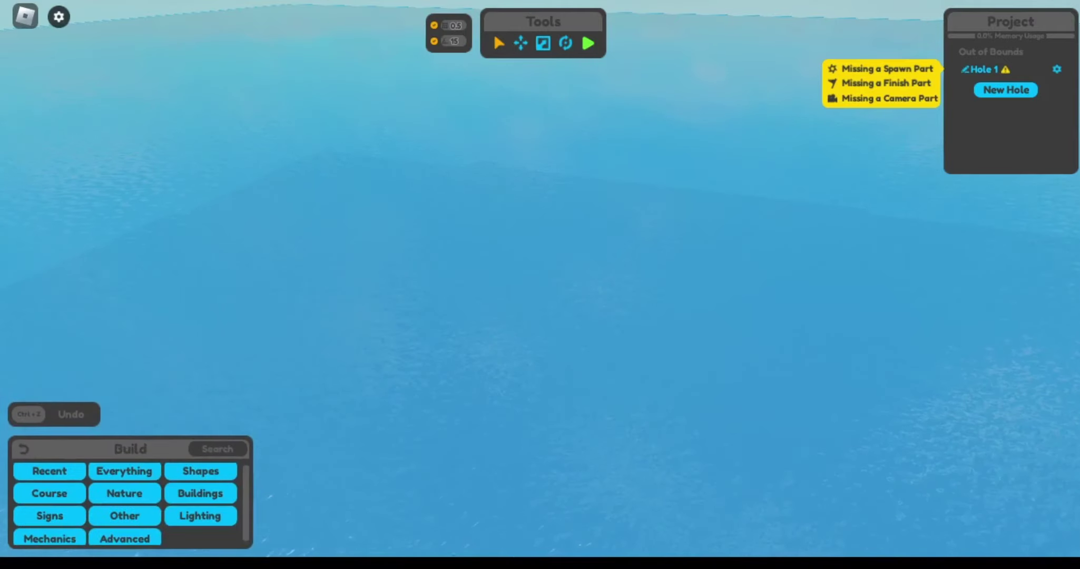
- Go through the Course pieces and place a Finish Hole on the empty map as part of Hole 1
{"action": "left_click", "coordinate": [44, 495]}
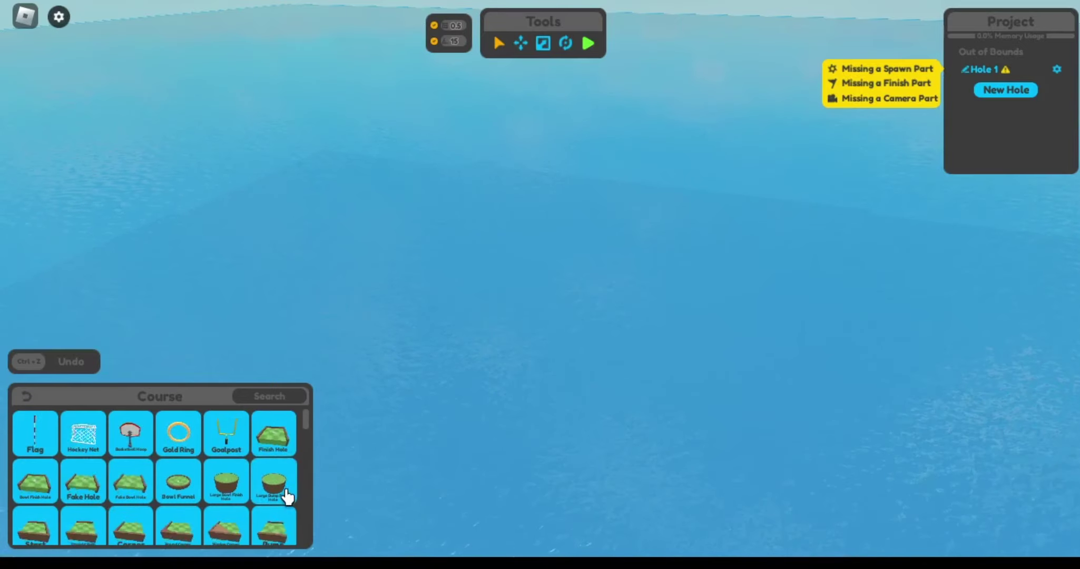
{"action": "scroll", "coordinate": [285, 495], "scroll_direction": "down", "scroll_amount": 1}
{"action": "scroll", "coordinate": [231, 498], "scroll_direction": "down", "scroll_amount": 5}
{"action": "scroll", "coordinate": [221, 472], "scroll_direction": "up", "scroll_amount": 6}
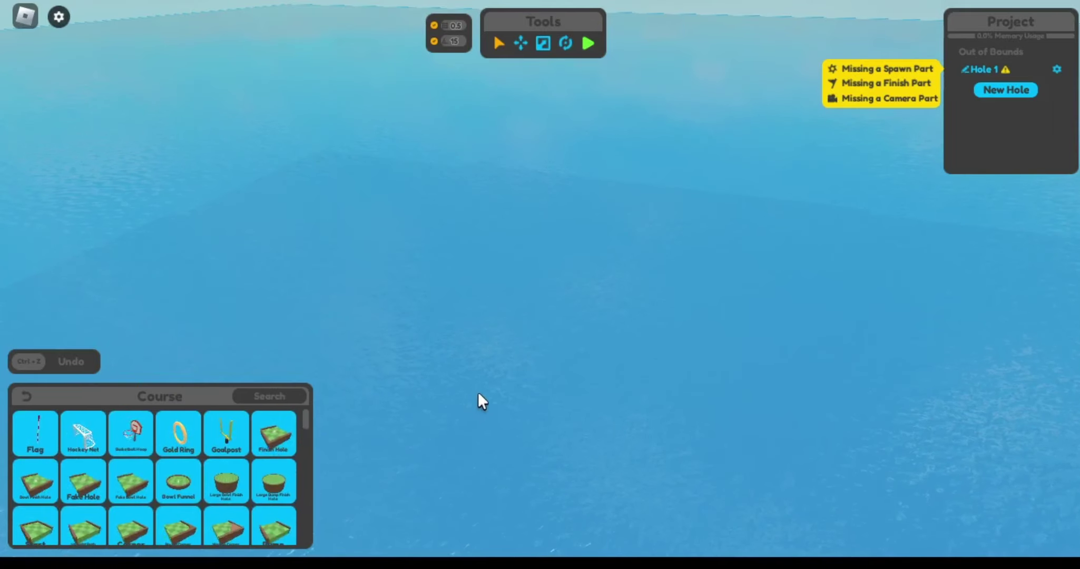
{"action": "mouse_move", "coordinate": [479, 390]}
{"action": "left_mouse_down"}
{"action": "mouse_move", "coordinate": [465, 368]}
{"action": "mouse_move", "coordinate": [490, 386]}
{"action": "mouse_move", "coordinate": [536, 369]}
{"action": "mouse_move", "coordinate": [475, 380]}
{"action": "left_mouse_up"}
{"action": "left_click", "coordinate": [732, 316]}
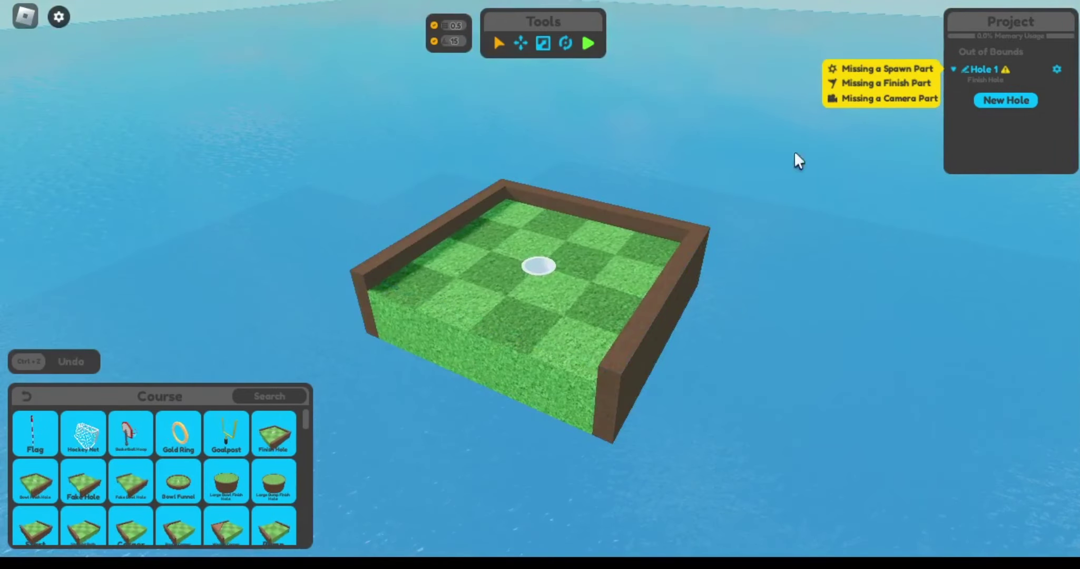
- Add the missing Finish Part over the cup, turn off snapping, lower the part into the Finish Hole's cup and deselect it
{"action": "left_click", "coordinate": [889, 86]}
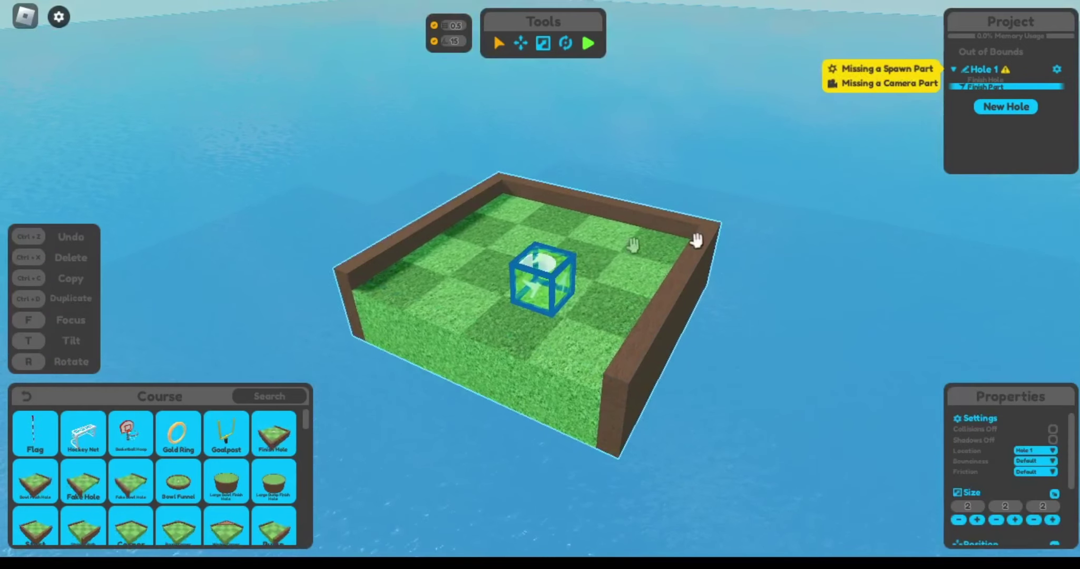
{"action": "left_click", "coordinate": [539, 270]}
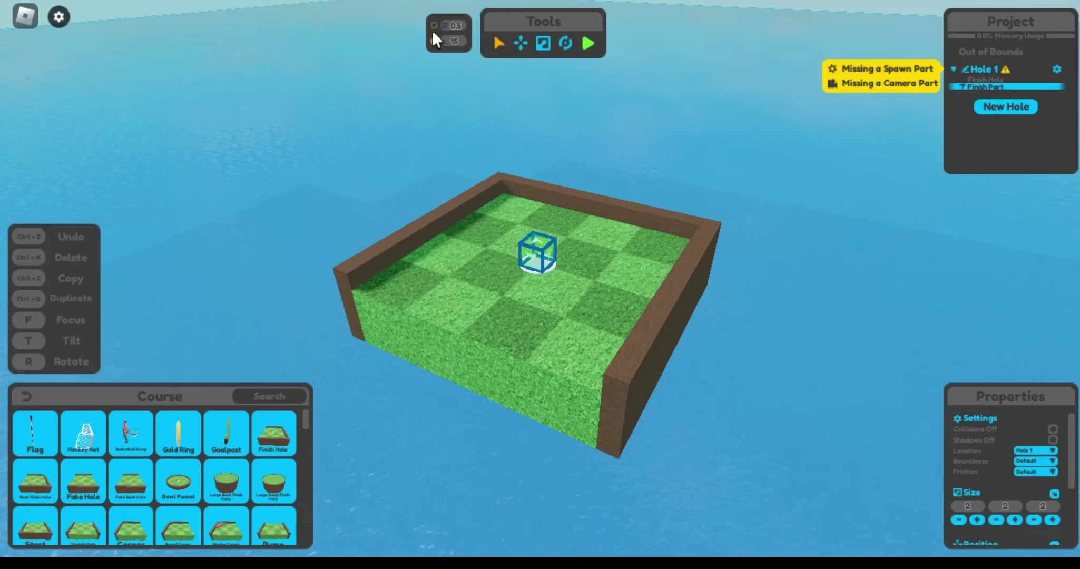
{"action": "scroll", "coordinate": [484, 77], "scroll_direction": "up", "scroll_amount": 5}
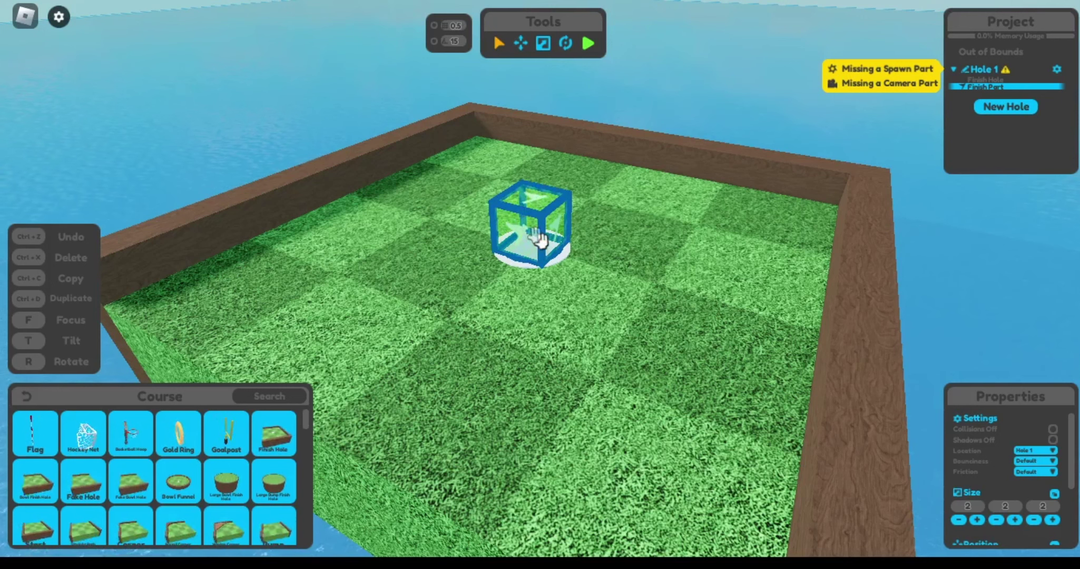
{"action": "left_click", "coordinate": [521, 42]}
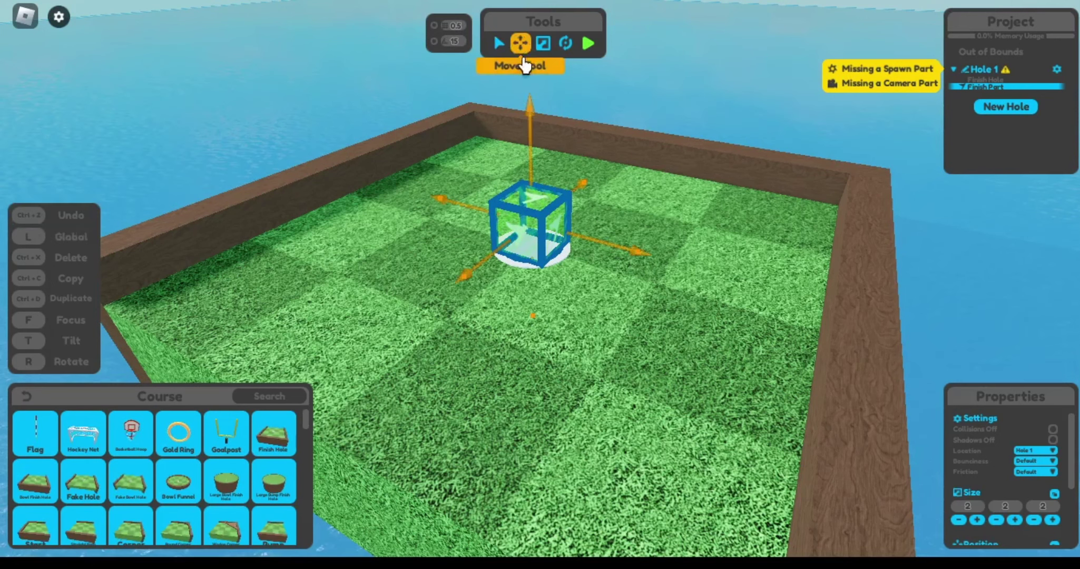
{"action": "left_click_drag", "start_coordinate": [530, 124], "coordinate": [543, 162]}
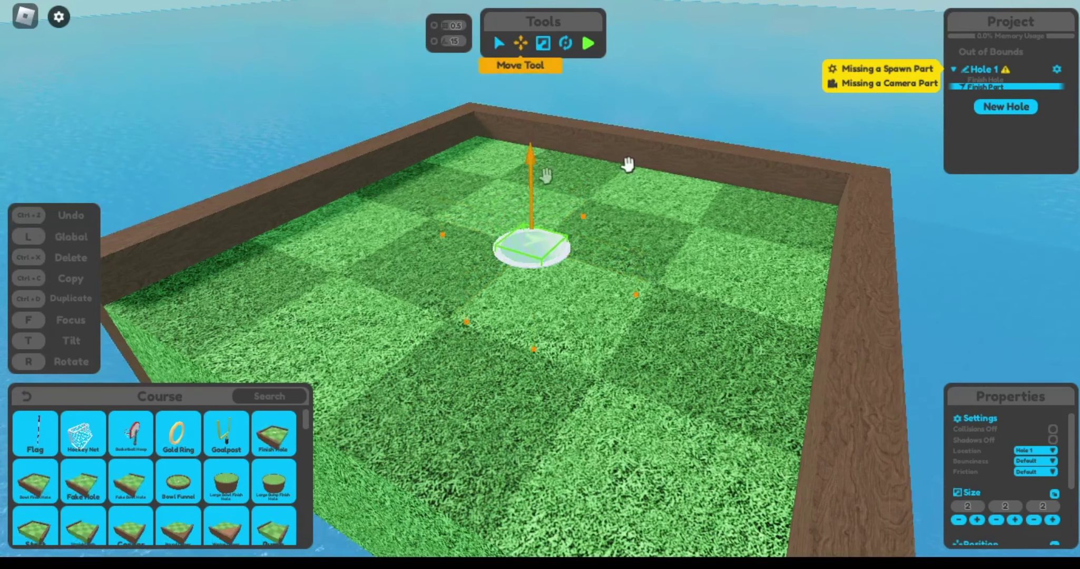
{"action": "left_click", "coordinate": [644, 111]}
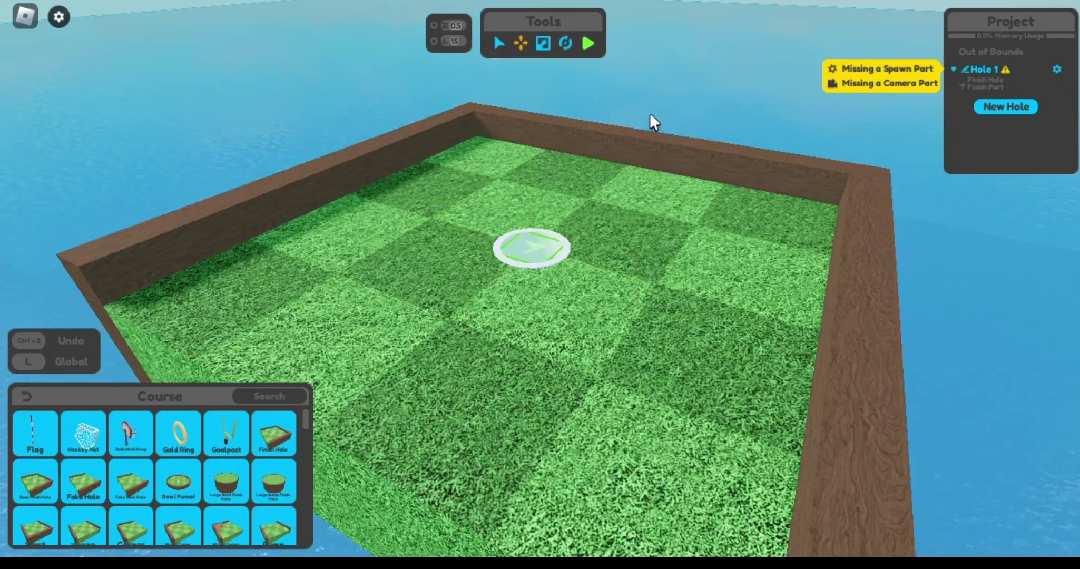
- Place a Hills piece, rotate it to run in line with the Finish Hole and move it against the open end
{"action": "left_click_drag", "start_coordinate": [642, 117], "coordinate": [547, 86]}
{"action": "scroll", "coordinate": [212, 447], "scroll_direction": "down", "scroll_amount": 4}
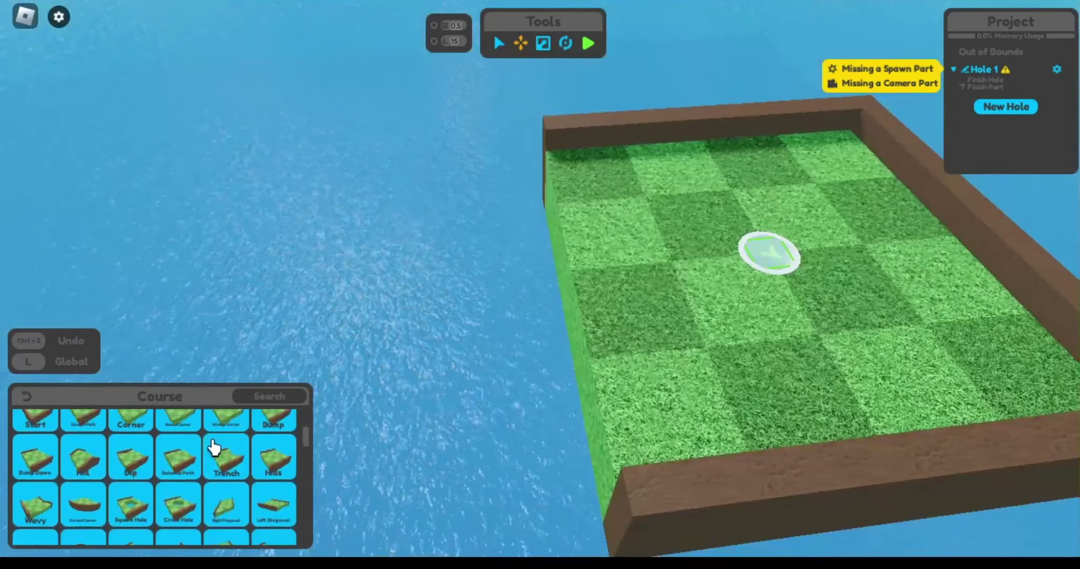
{"action": "left_click", "coordinate": [261, 471]}
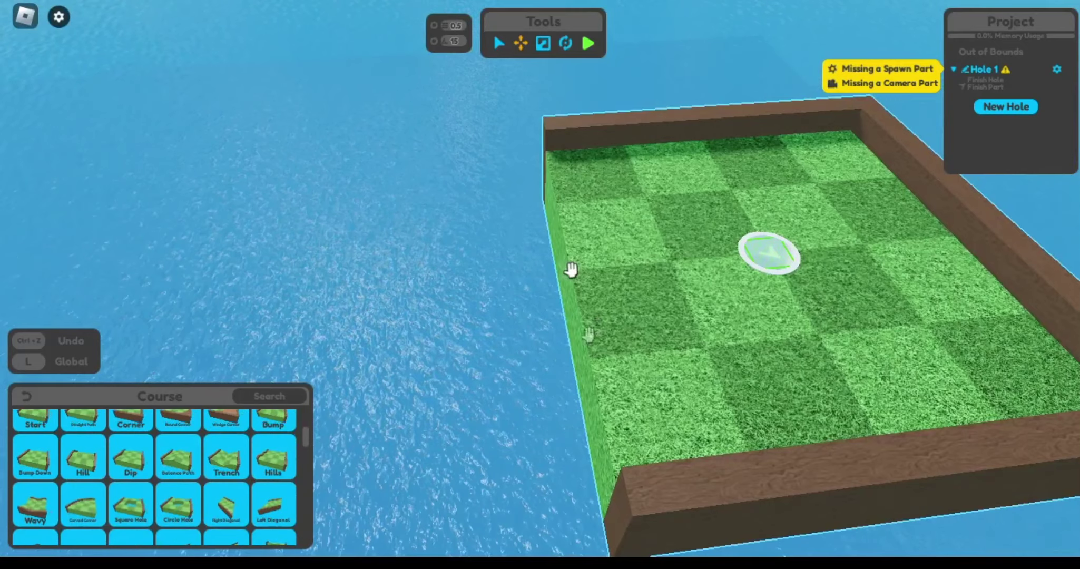
{"action": "key", "text": "r"}
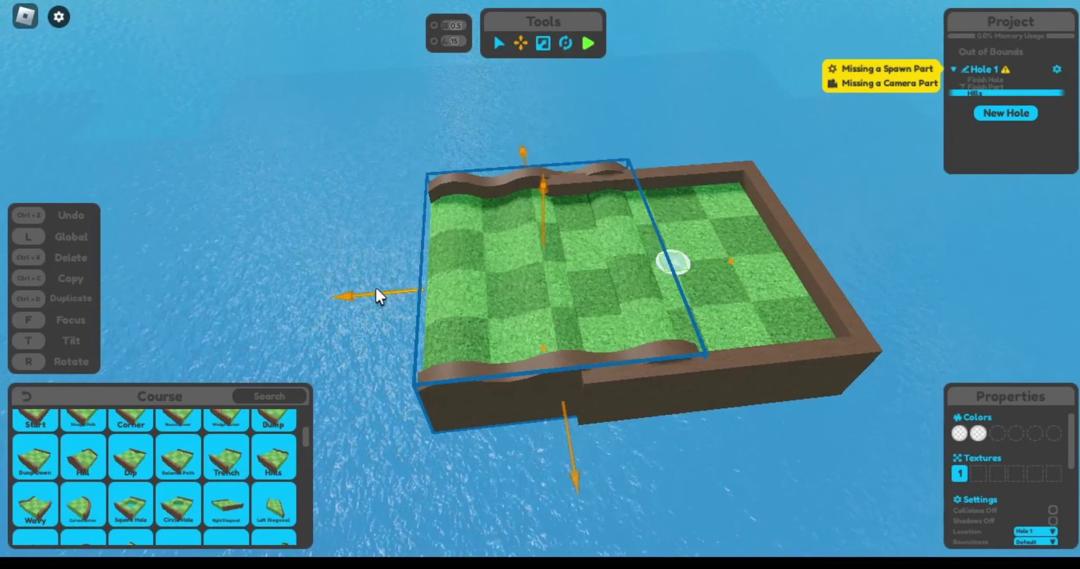
{"action": "left_click_drag", "start_coordinate": [378, 294], "coordinate": [283, 296]}
{"action": "key", "text": "d"}
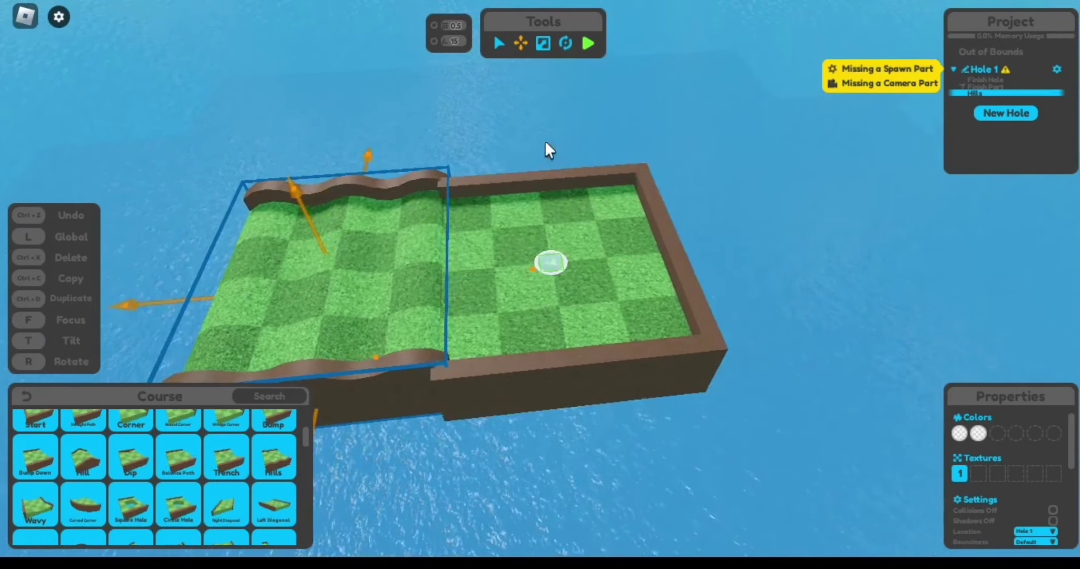
- Nudge the Hills piece sideways to line its walls up with the Finish Hole, check the joint and clear the selection
{"action": "right_click", "coordinate": [499, 145]}
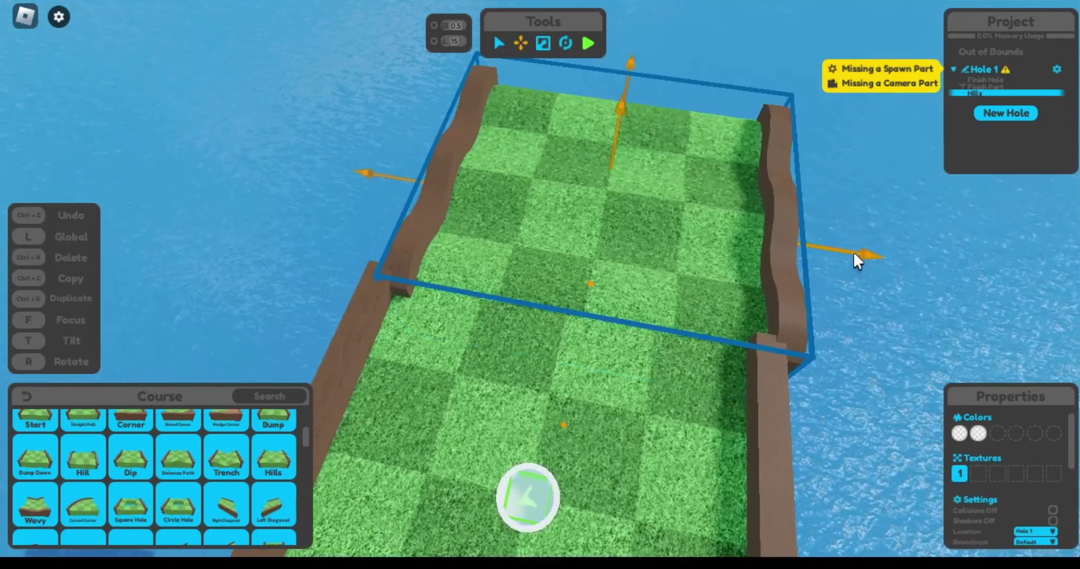
{"action": "left_click_drag", "start_coordinate": [836, 247], "coordinate": [838, 247]}
{"action": "key", "text": "d"}
{"action": "right_click", "coordinate": [846, 227]}
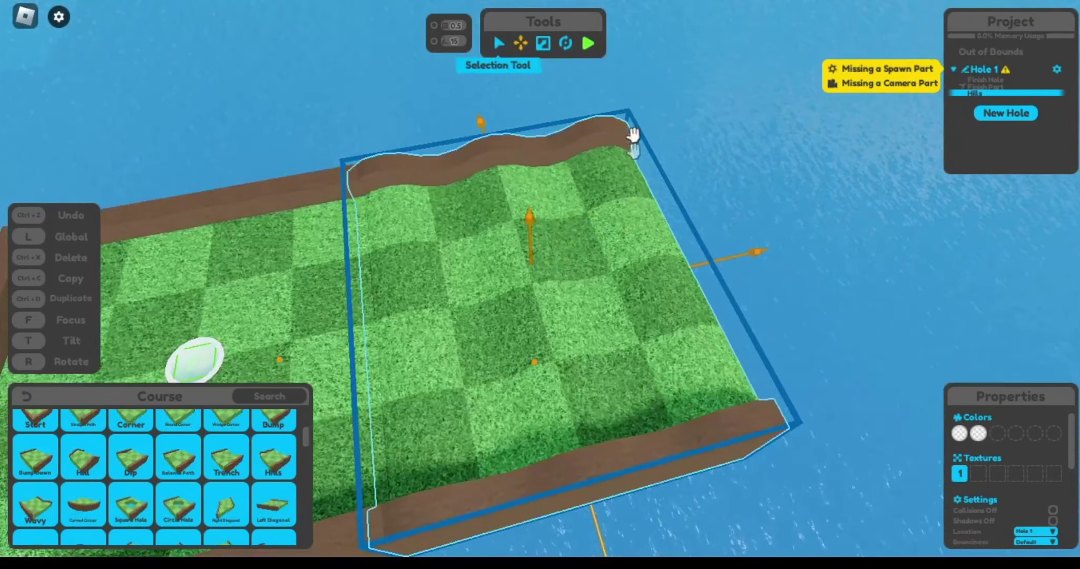
{"action": "right_click", "coordinate": [637, 163]}
{"action": "key", "text": "a"}
{"action": "left_click", "coordinate": [470, 129]}
{"action": "key", "text": "d"}
- Place a Bridge Path from the Course pieces, move it just beyond the open end of the Hills piece and reselect it
{"action": "scroll", "coordinate": [43, 519], "scroll_direction": "down", "scroll_amount": 3}
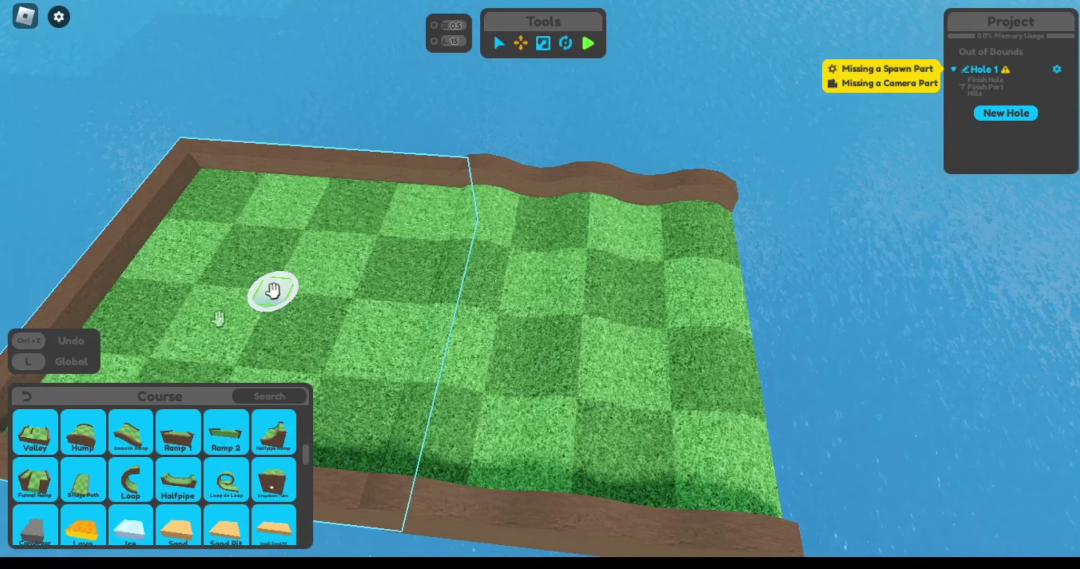
{"action": "left_click", "coordinate": [259, 337]}
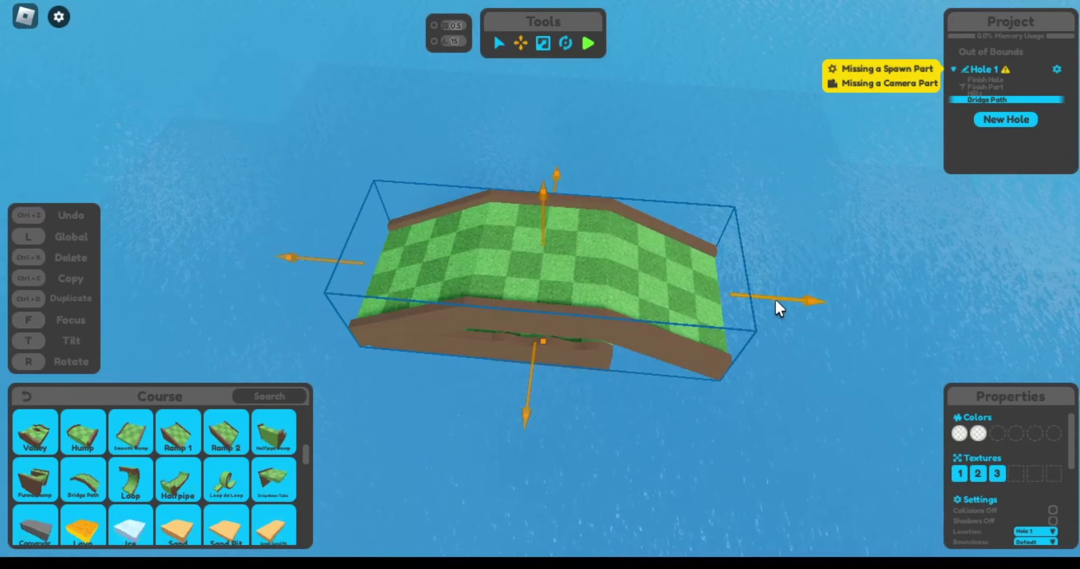
{"action": "left_click_drag", "start_coordinate": [848, 295], "coordinate": [872, 265]}
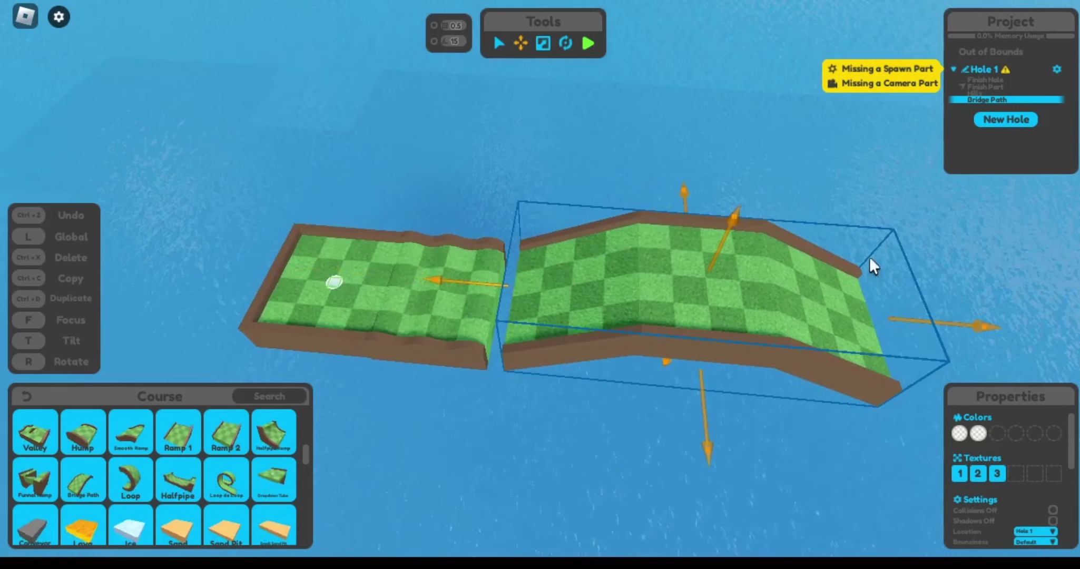
{"action": "left_click", "coordinate": [498, 45]}
{"action": "left_click", "coordinate": [439, 293]}
{"action": "left_click", "coordinate": [641, 325]}
- Try scaling the Bridge Path down in height until it is flat
{"action": "left_click", "coordinate": [543, 43]}
{"action": "left_click_drag", "start_coordinate": [713, 264], "coordinate": [687, 378]}
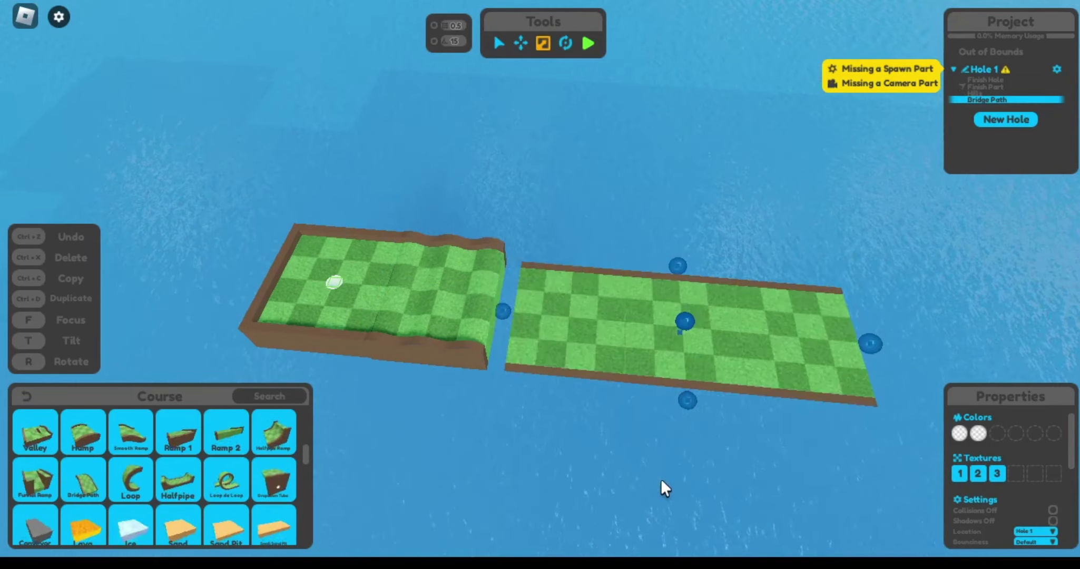
{"action": "key", "text": "f"}
{"action": "right_click", "coordinate": [653, 460]}
{"action": "key", "text": "s"}
- Try stretching the Bridge Path into a tall, steep arch and extending its near end to the Hills piece
{"action": "left_click_drag", "start_coordinate": [543, 227], "coordinate": [546, 52]}
{"action": "right_click", "coordinate": [668, 265]}
{"action": "key", "text": "d"}
{"action": "key", "text": "a"}
{"action": "key", "text": "a"}
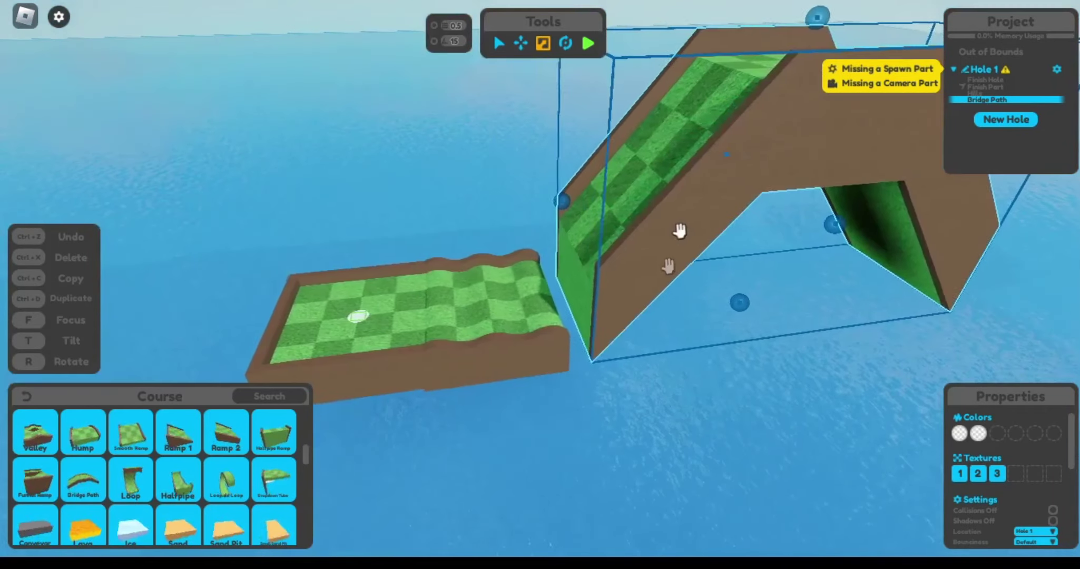
{"action": "left_click_drag", "start_coordinate": [630, 223], "coordinate": [583, 283]}
{"action": "right_click", "coordinate": [647, 304]}
{"action": "key", "text": "a"}
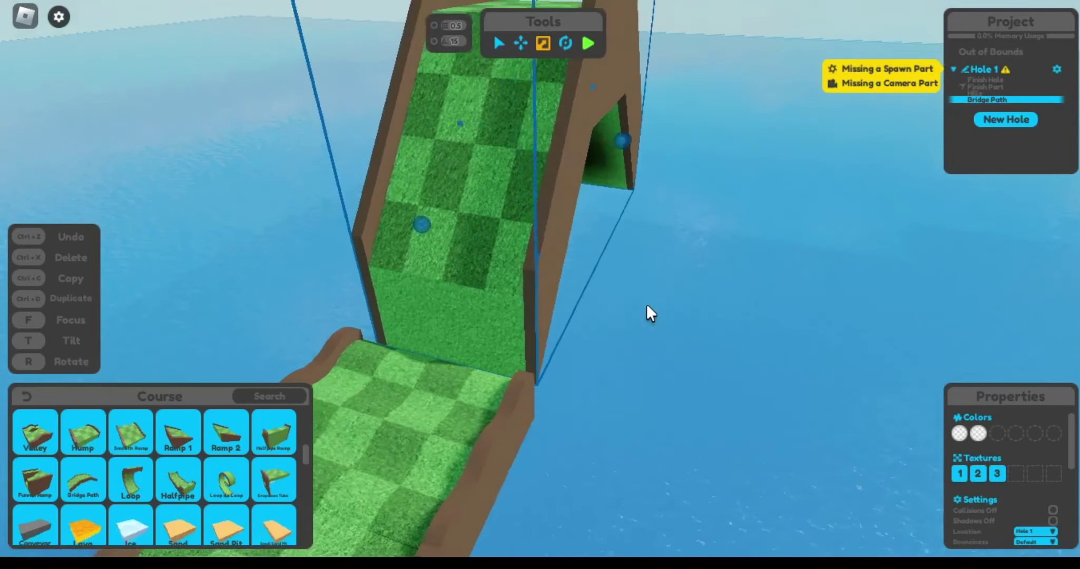
{"action": "key", "text": "s"}
- Undo the scaling of the Bridge Path to restore its original shape
{"action": "key", "text": "ctrl+z"}
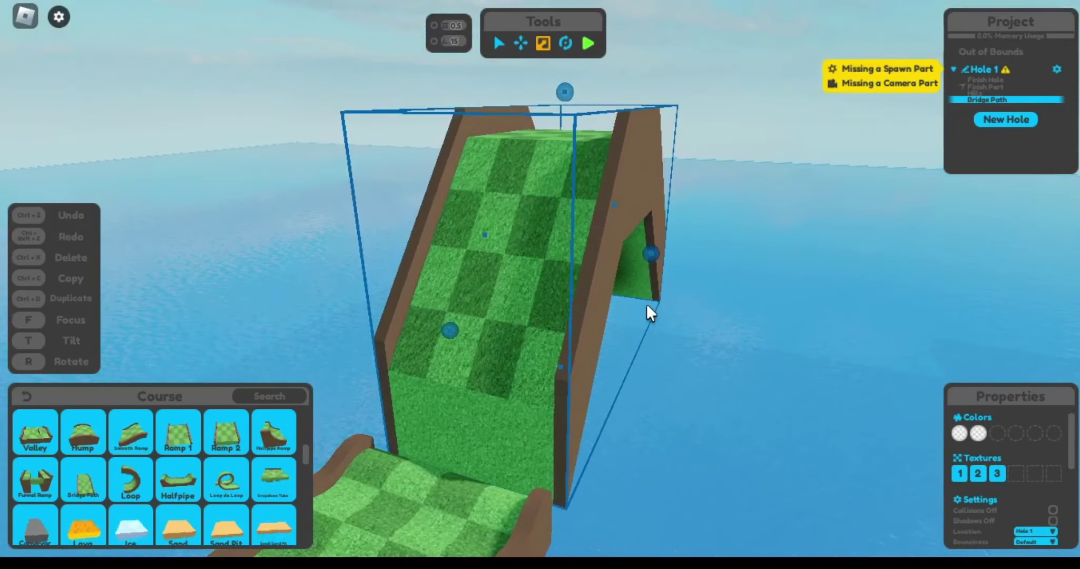
{"action": "key", "text": "t"}
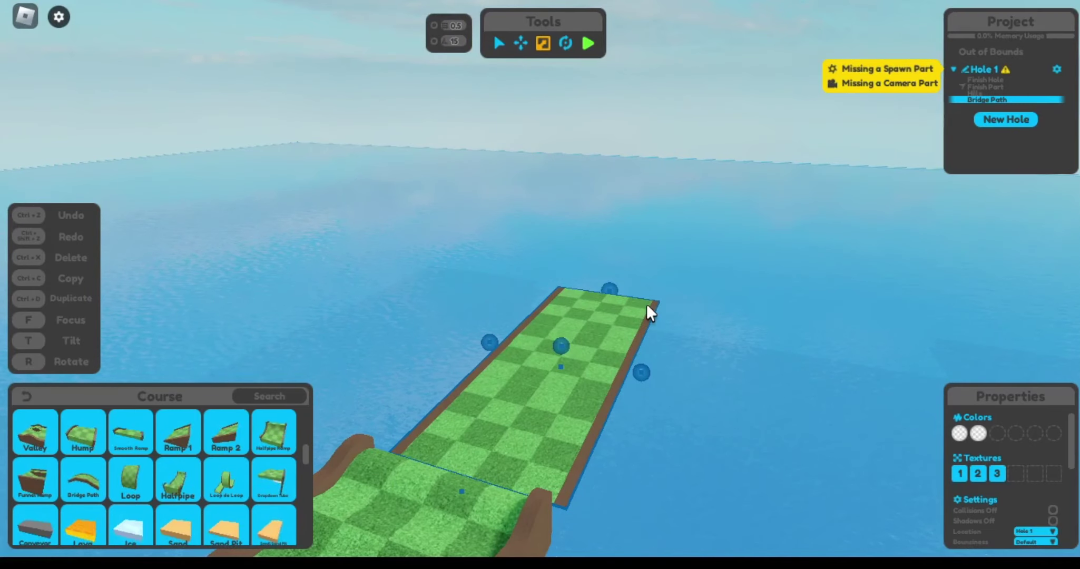
{"action": "key", "text": "t"}
{"action": "key", "text": "t"}
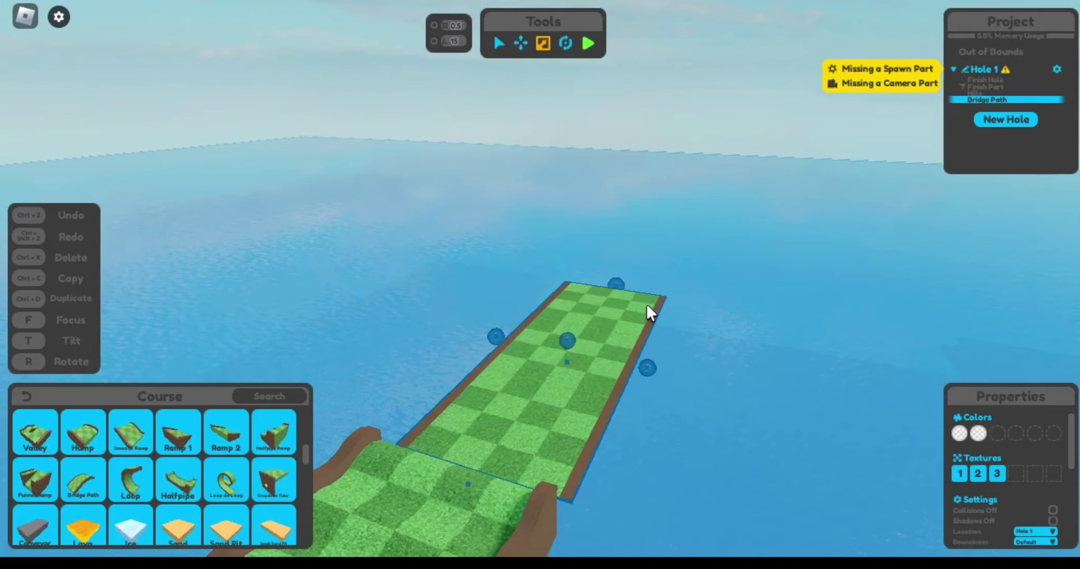
{"action": "key", "text": "f"}
{"action": "key", "text": "t"}
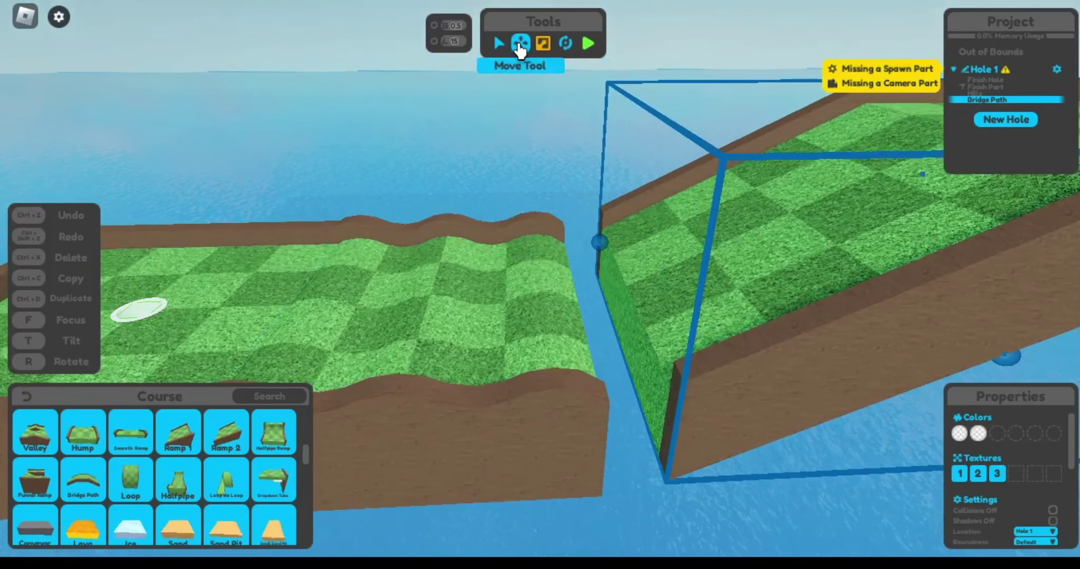
- Turn on 15-degree rotation snapping and try rotating the Bridge Path beside the Hills piece
{"action": "left_click", "coordinate": [520, 44]}
{"action": "left_click", "coordinate": [566, 43]}
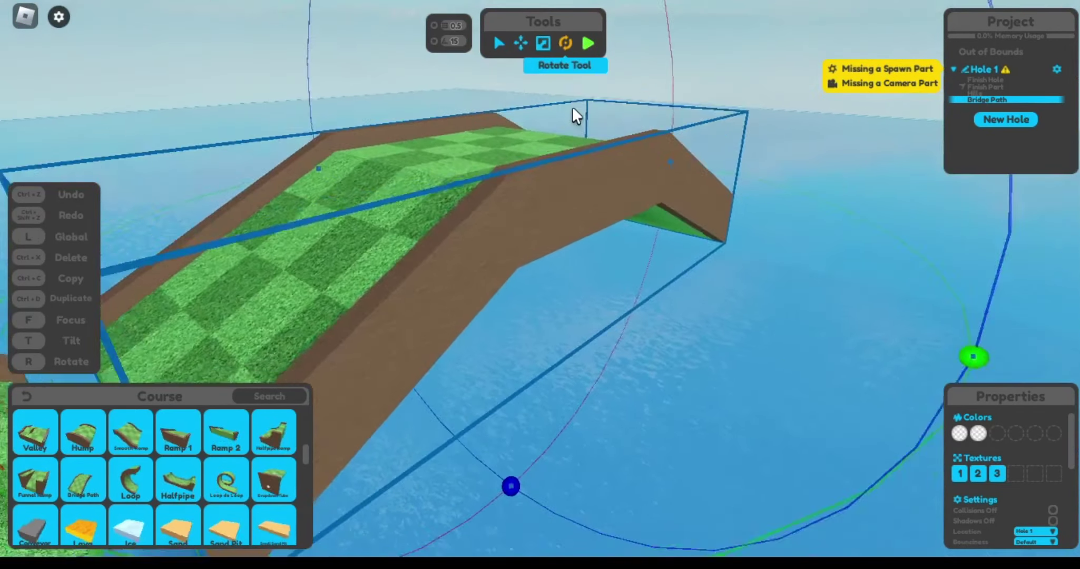
{"action": "key", "text": "a"}
{"action": "key", "text": "s"}
{"action": "left_click_drag", "start_coordinate": [444, 327], "coordinate": [430, 294]}
{"action": "left_click", "coordinate": [434, 40]}
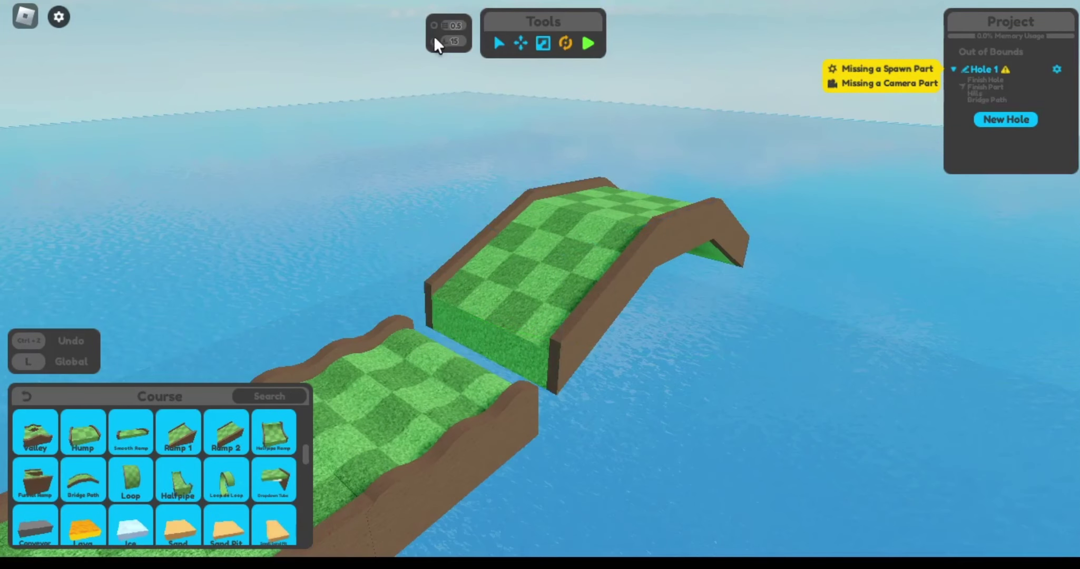
{"action": "left_click", "coordinate": [434, 41]}
{"action": "left_click", "coordinate": [588, 212]}
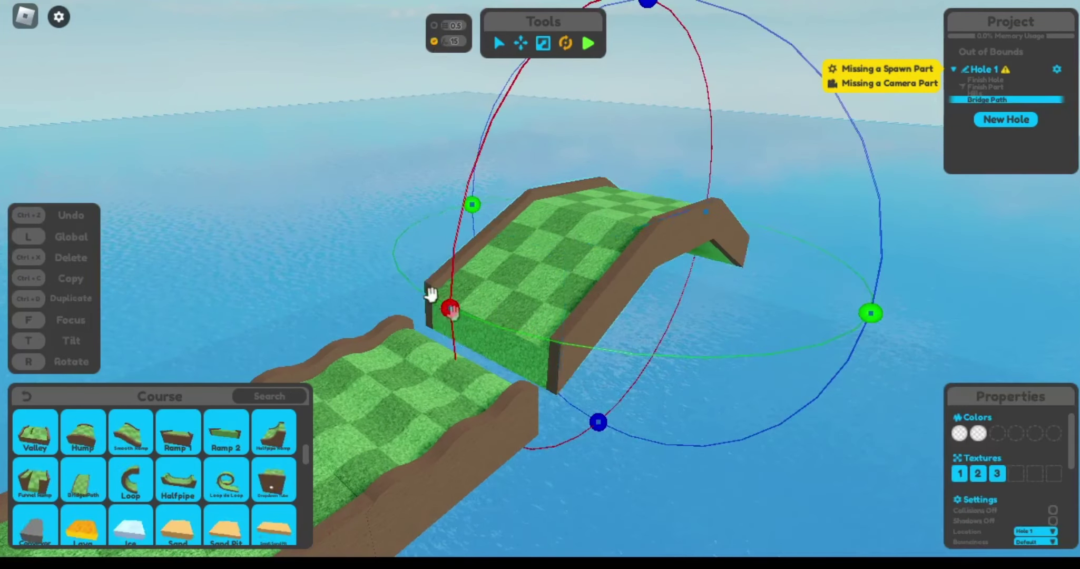
{"action": "left_click_drag", "start_coordinate": [453, 316], "coordinate": [487, 364]}
- Turn off rotation snapping and try rotating the Bridge Path freely around its vertical axis
{"action": "left_click", "coordinate": [434, 41]}
{"action": "left_click_drag", "start_coordinate": [870, 306], "coordinate": [804, 371]}
{"action": "key", "text": "w"}
{"action": "key", "text": "a"}
{"action": "key", "text": "s"}
{"action": "left_click_drag", "start_coordinate": [649, 371], "coordinate": [675, 302]}
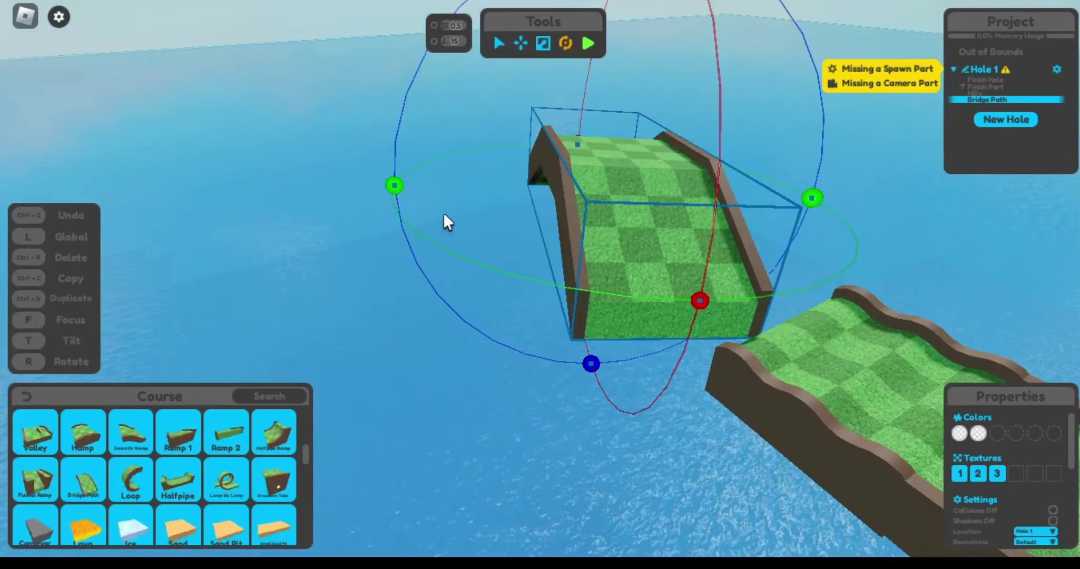
{"action": "left_click_drag", "start_coordinate": [393, 188], "coordinate": [474, 212]}
{"action": "key", "text": "w"}
{"action": "key", "text": "d"}
- Turn 15-degree rotation snapping back on and reselect the Bridge Path
{"action": "left_click", "coordinate": [428, 44]}
{"action": "left_click", "coordinate": [433, 41]}
{"action": "left_click", "coordinate": [501, 146]}
- Try rotating the Bridge Path with 15-degree snapping to line it up with the Hills piece
{"action": "left_click_drag", "start_coordinate": [739, 272], "coordinate": [673, 284]}
{"action": "key", "text": "d"}
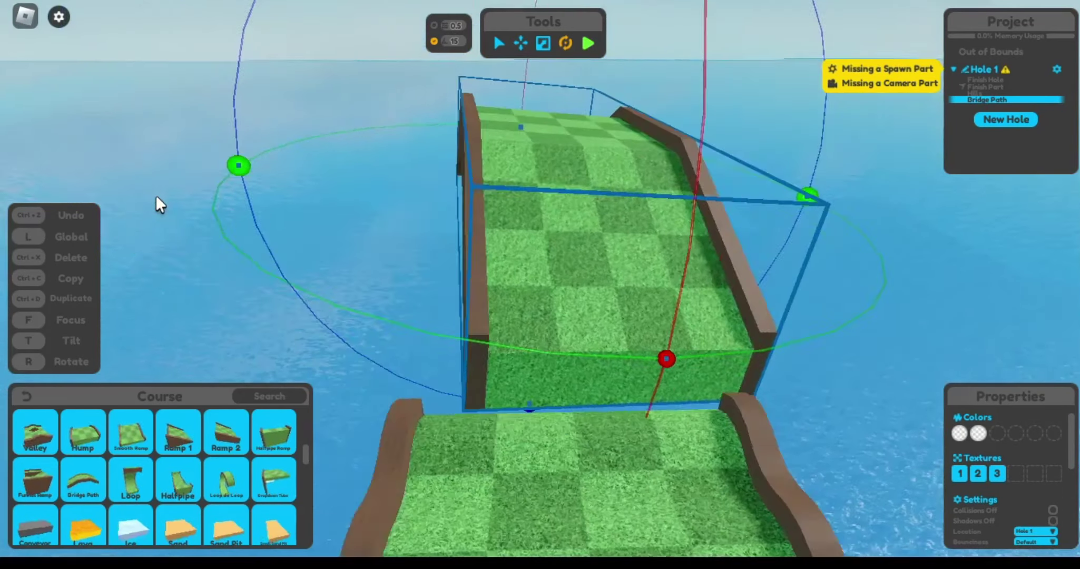
{"action": "left_click_drag", "start_coordinate": [677, 199], "coordinate": [664, 215]}
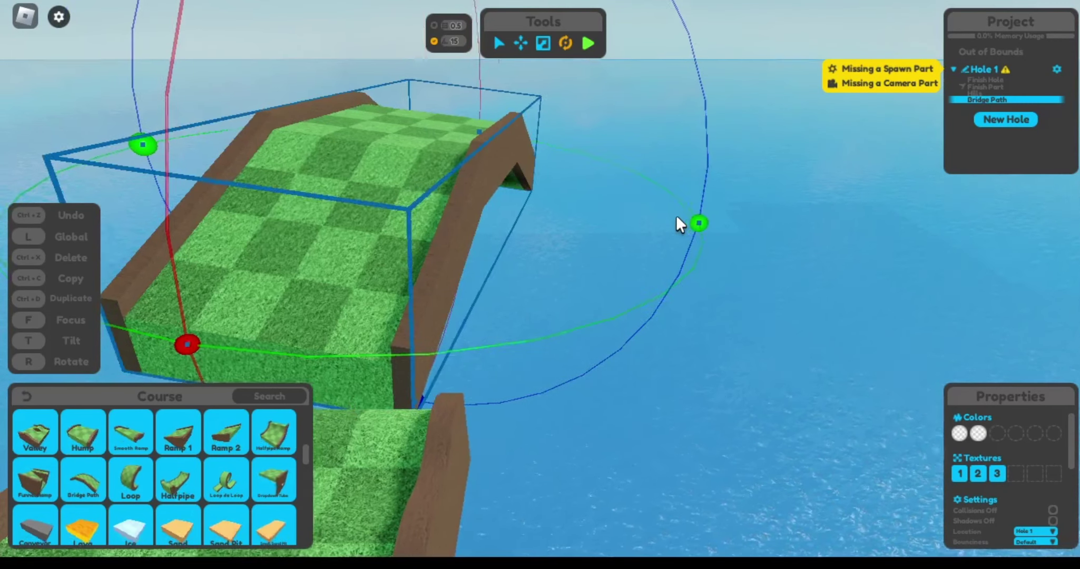
{"action": "key", "text": "f"}
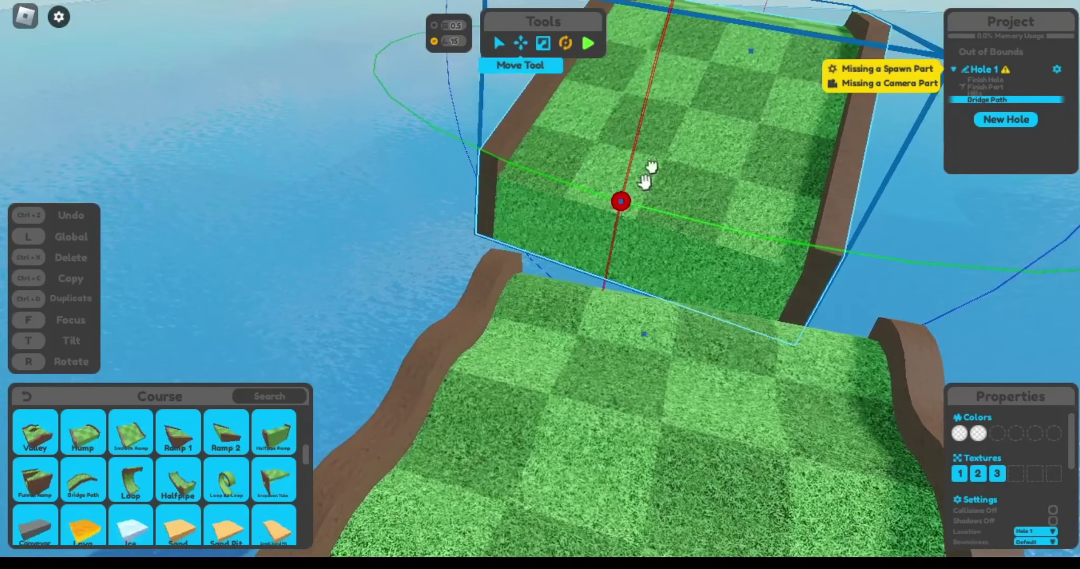
- Undo the rotations of the Bridge Path
{"action": "key", "text": "ctrl+z"}
{"action": "scroll", "coordinate": [614, 210], "scroll_direction": "down", "scroll_amount": 3}
{"action": "key", "text": "ctrl+z"}
{"action": "key", "text": "ctrl+z"}
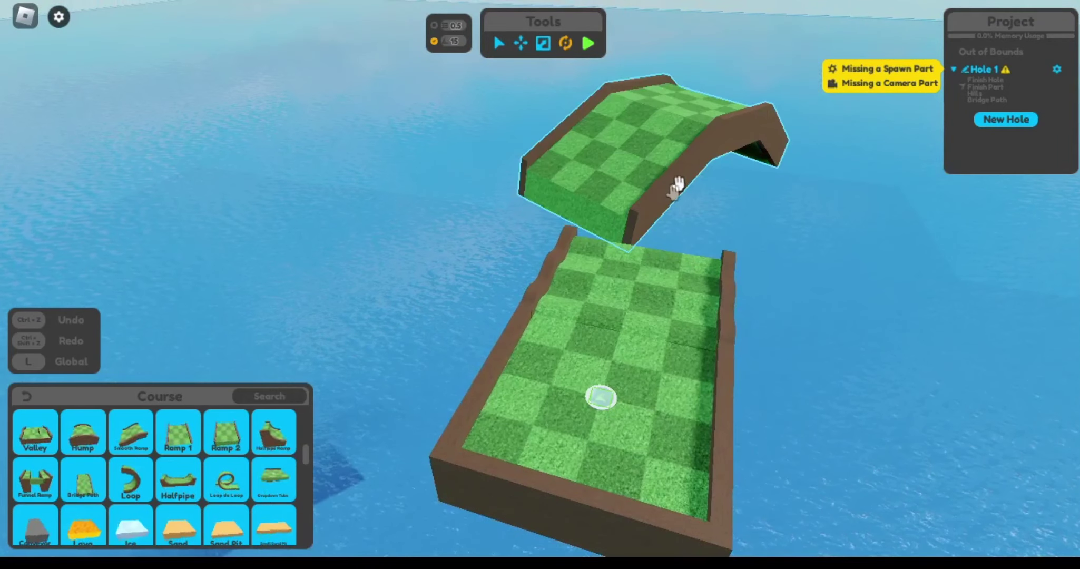
{"action": "key", "text": "ctrl+z"}
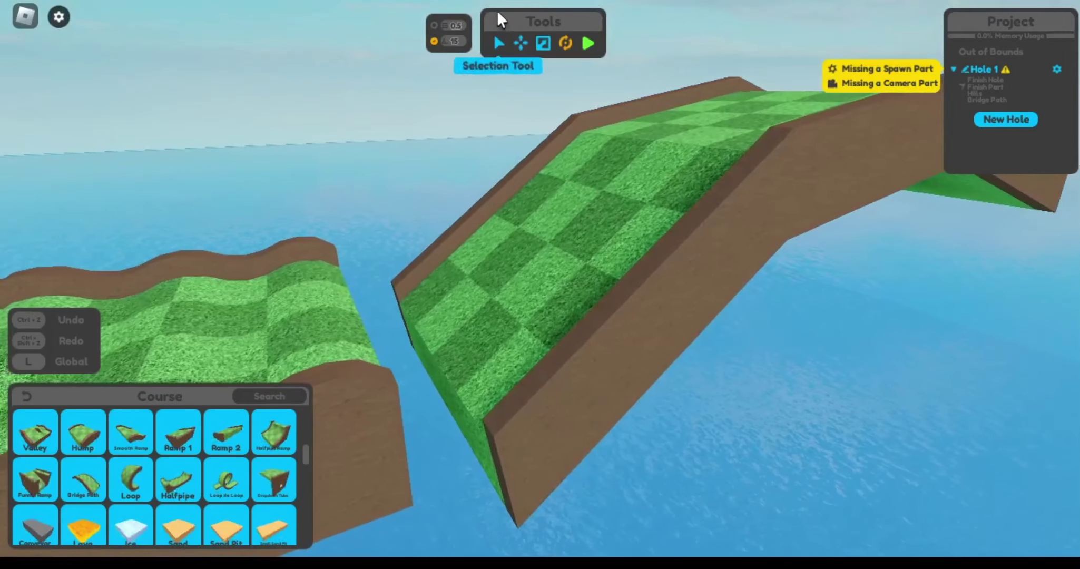
- Move the Bridge Path against the open end of the Hills piece
{"action": "left_click", "coordinate": [527, 47]}
{"action": "left_click", "coordinate": [619, 183]}
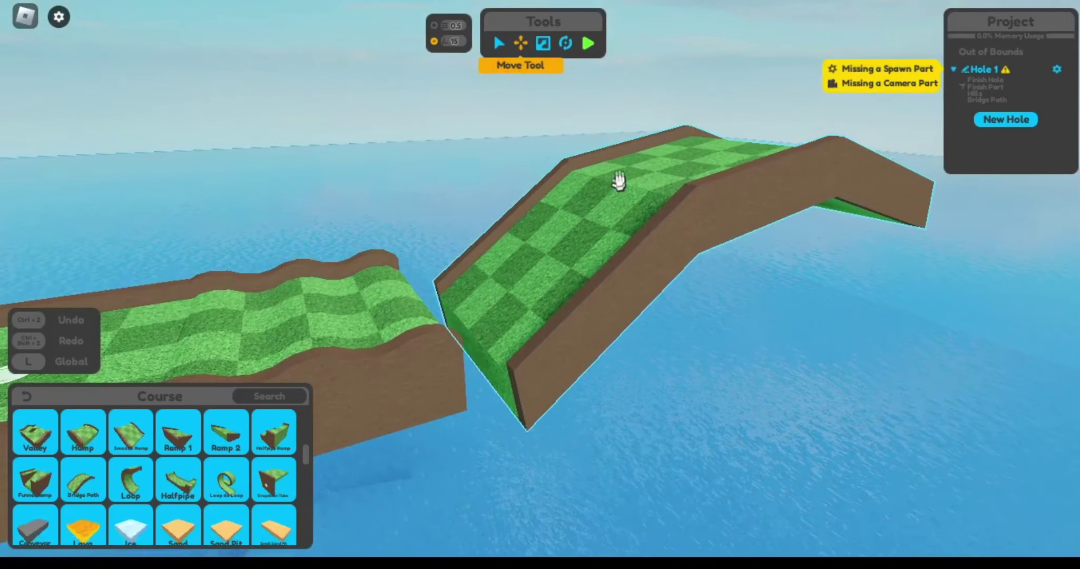
{"action": "left_click", "coordinate": [685, 198]}
{"action": "left_click_drag", "start_coordinate": [689, 104], "coordinate": [676, 49]}
{"action": "left_click_drag", "start_coordinate": [424, 242], "coordinate": [399, 263]}
{"action": "key", "text": "w"}
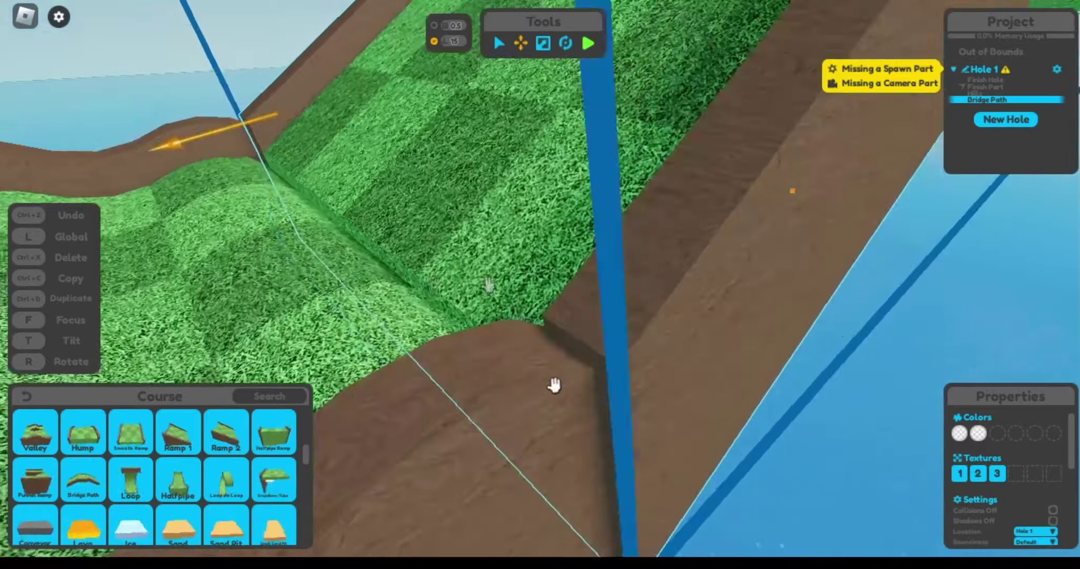
{"action": "left_click_drag", "start_coordinate": [555, 386], "coordinate": [347, 330]}
- Fine-tune the Bridge Path's height so its near end meets the Hills surface, and check the joint
{"action": "key", "text": "w"}
{"action": "key", "text": "s"}
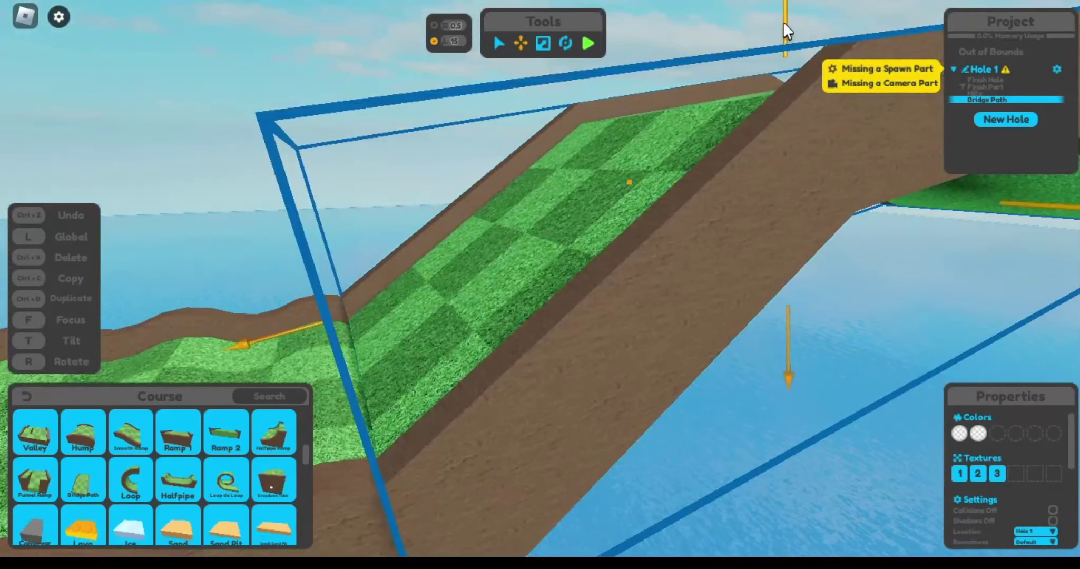
{"action": "left_click_drag", "start_coordinate": [784, 24], "coordinate": [787, 29]}
{"action": "key", "text": "s"}
{"action": "left_click_drag", "start_coordinate": [779, 37], "coordinate": [570, 362]}
{"action": "left_click", "coordinate": [454, 294]}
{"action": "key", "text": "w"}
{"action": "left_click_drag", "start_coordinate": [454, 294], "coordinate": [441, 274]}
{"action": "key", "text": "s"}
{"action": "left_click_drag", "start_coordinate": [483, 248], "coordinate": [551, 175]}
- Add a Start piece at the far end of the Bridge Path and rotate its open side towards the bridge
{"action": "key", "text": "w"}
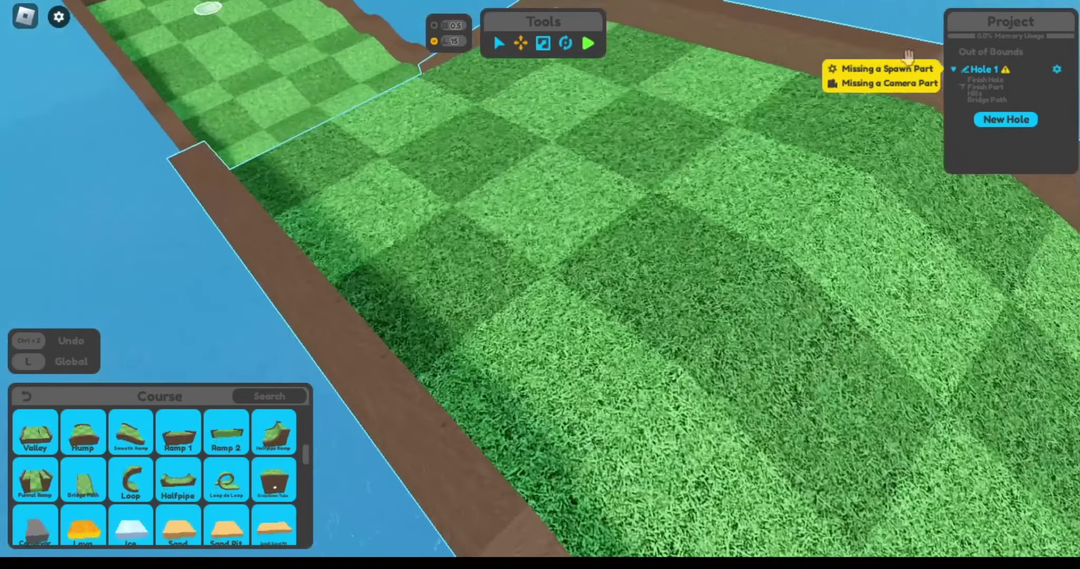
{"action": "key", "text": "s"}
{"action": "key", "text": "w"}
{"action": "left_click_drag", "start_coordinate": [505, 387], "coordinate": [489, 390]}
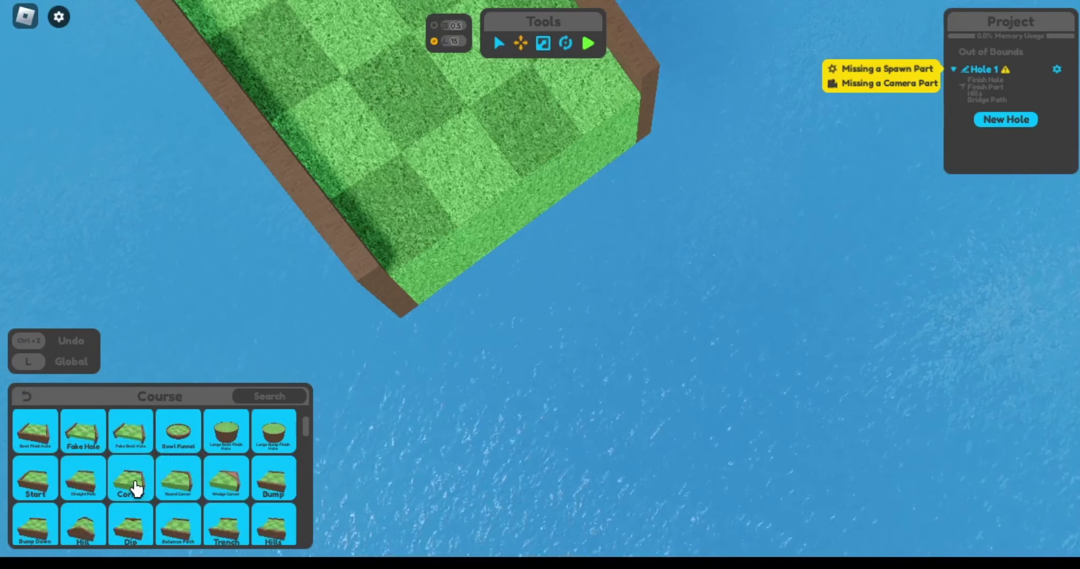
{"action": "left_click", "coordinate": [42, 494]}
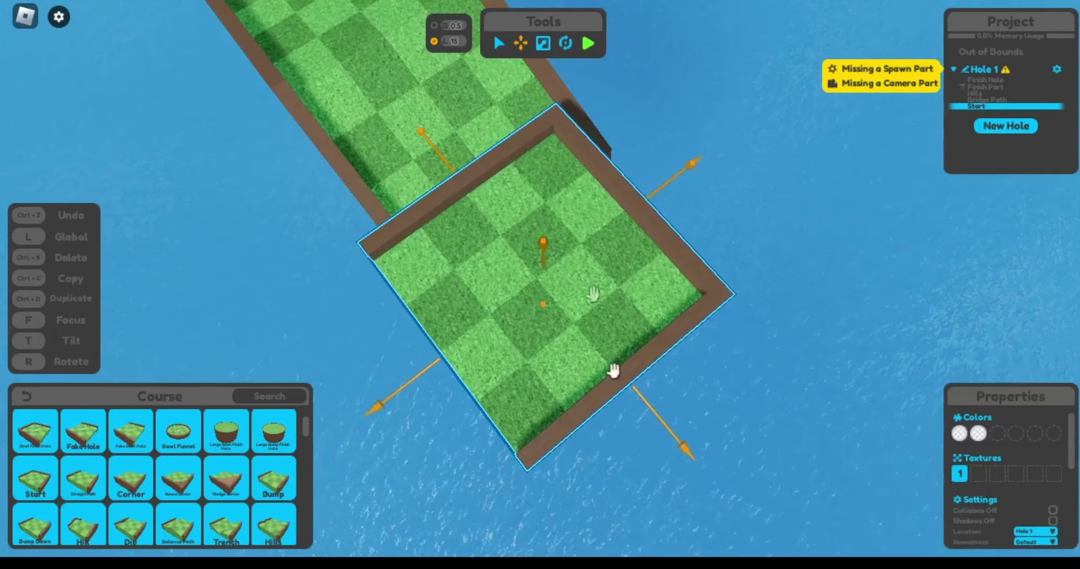
{"action": "key", "text": "r"}
{"action": "key", "text": "a"}
- Move the Start piece flush against the far end of the Bridge Path, aligned with its walls
{"action": "left_click_drag", "start_coordinate": [717, 412], "coordinate": [742, 401]}
{"action": "right_click", "coordinate": [746, 389]}
{"action": "key", "text": "w"}
{"action": "left_click_drag", "start_coordinate": [717, 122], "coordinate": [784, 174]}
{"action": "key", "text": "d"}
{"action": "right_click", "coordinate": [679, 210]}
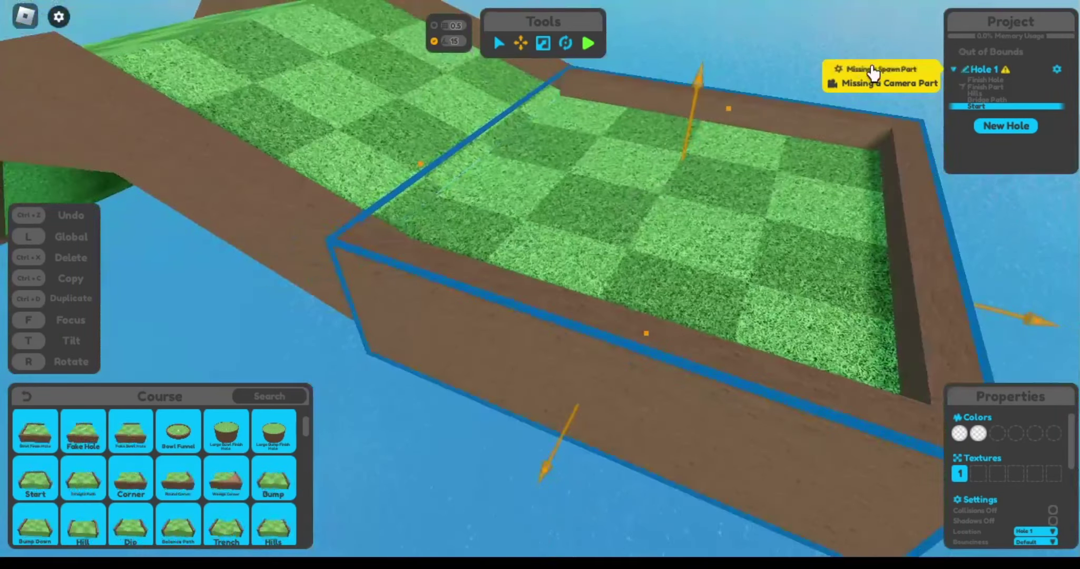
- Place the missing Spawn Part on the Start piece with its arrow facing the bridge, and add the missing Camera Part
{"action": "left_click", "coordinate": [855, 67]}
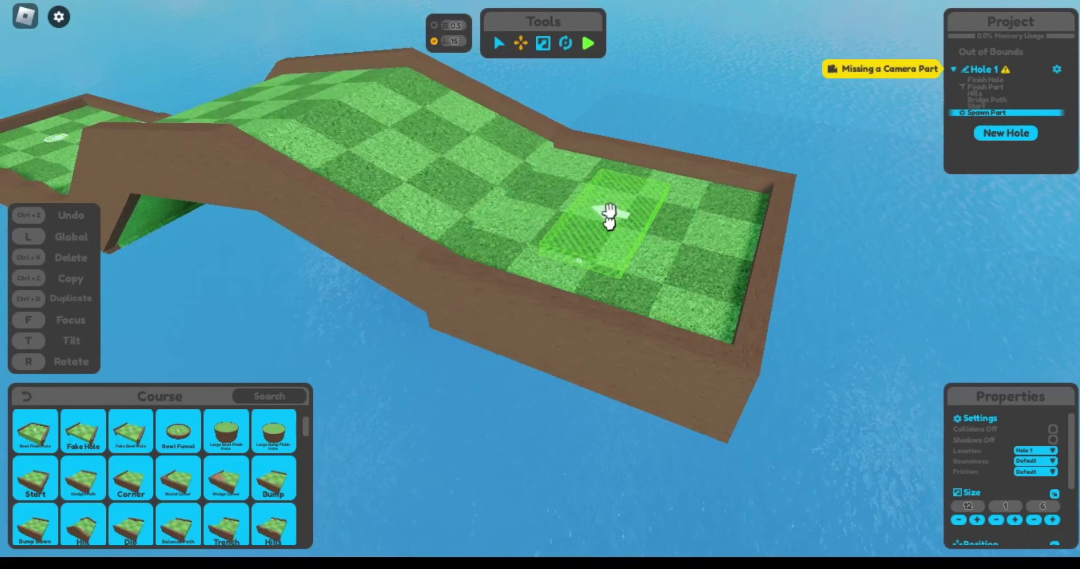
{"action": "key", "text": "r"}
{"action": "key", "text": "r"}
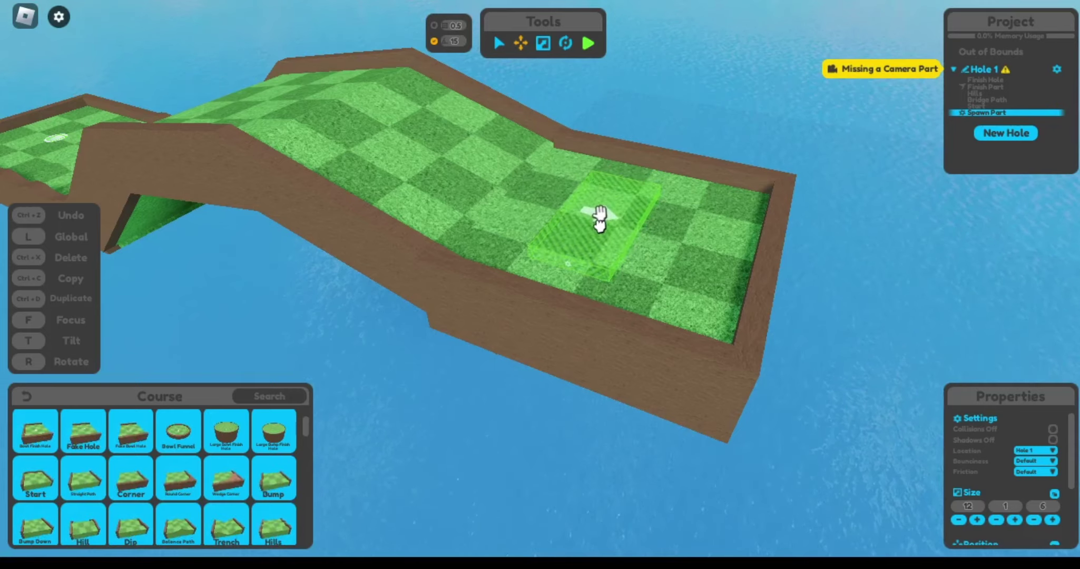
{"action": "left_click", "coordinate": [601, 218]}
{"action": "left_click", "coordinate": [891, 66]}
{"action": "key", "text": "d"}
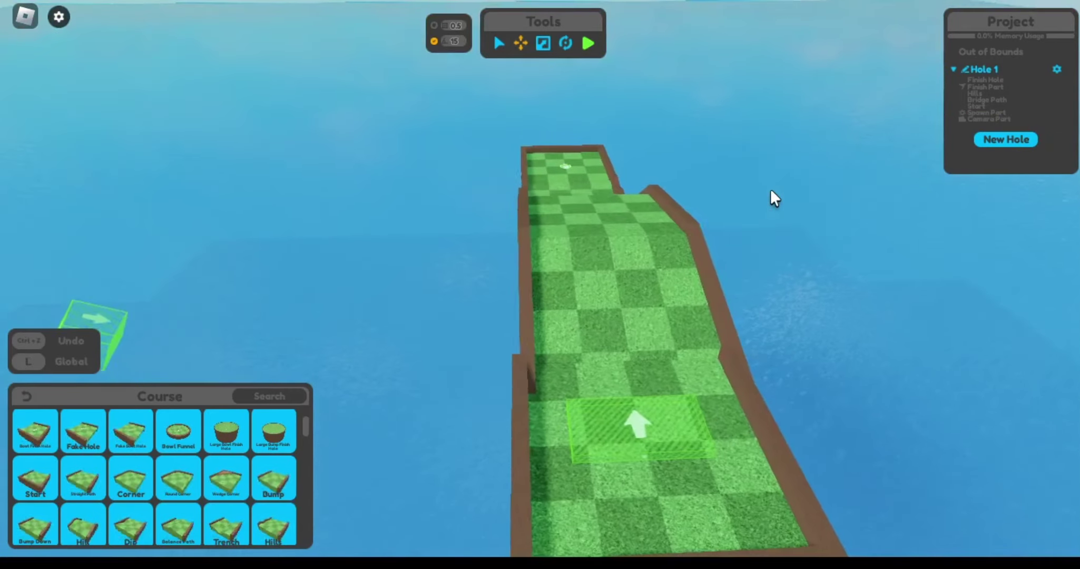
- Add a Flag from the Course pieces and move it to the cup of the Finish Hole
{"action": "key", "text": "w"}
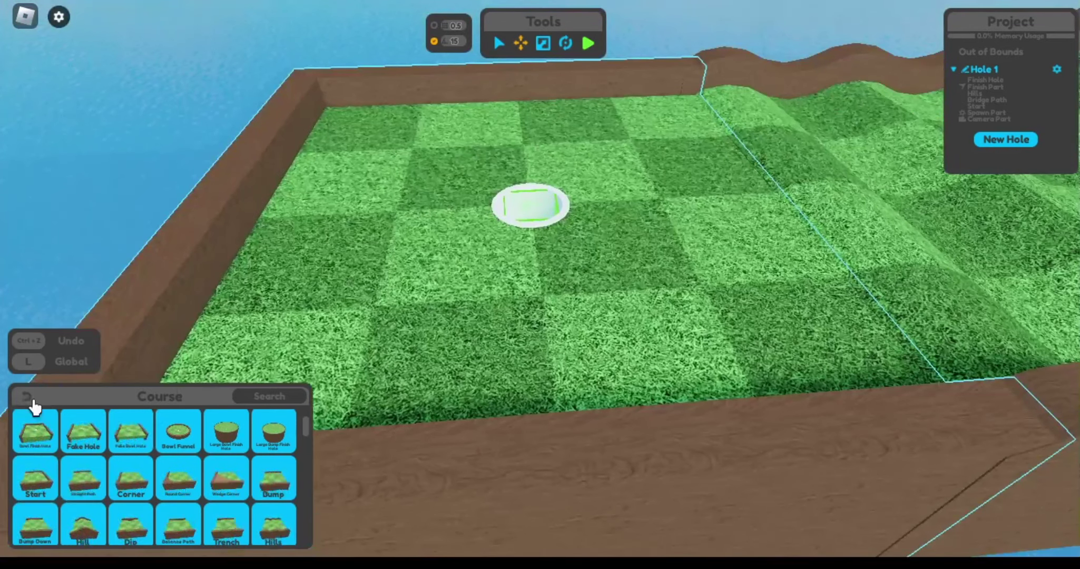
{"action": "left_click", "coordinate": [26, 396]}
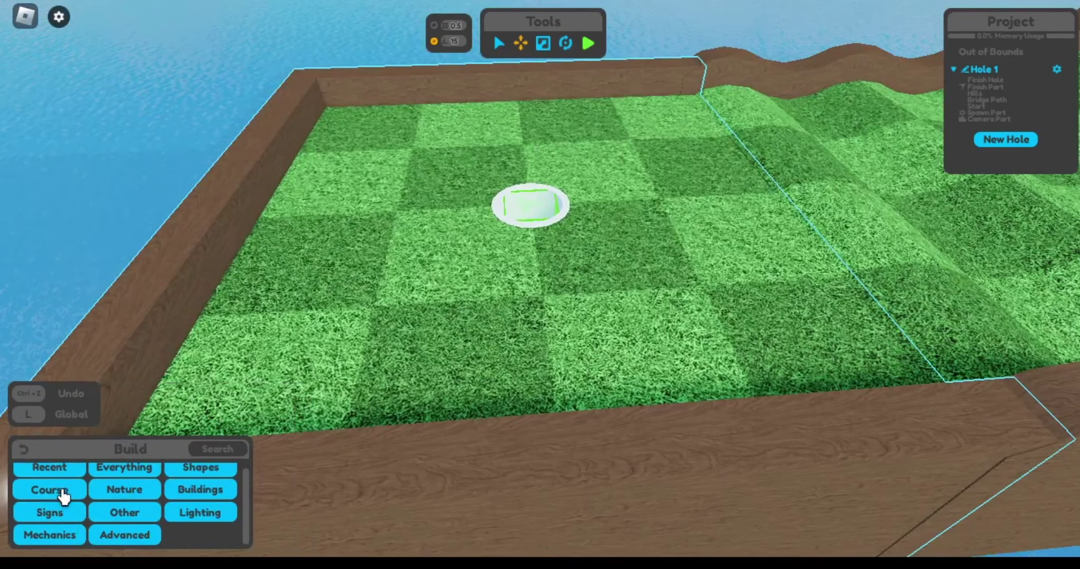
{"action": "left_click", "coordinate": [63, 495]}
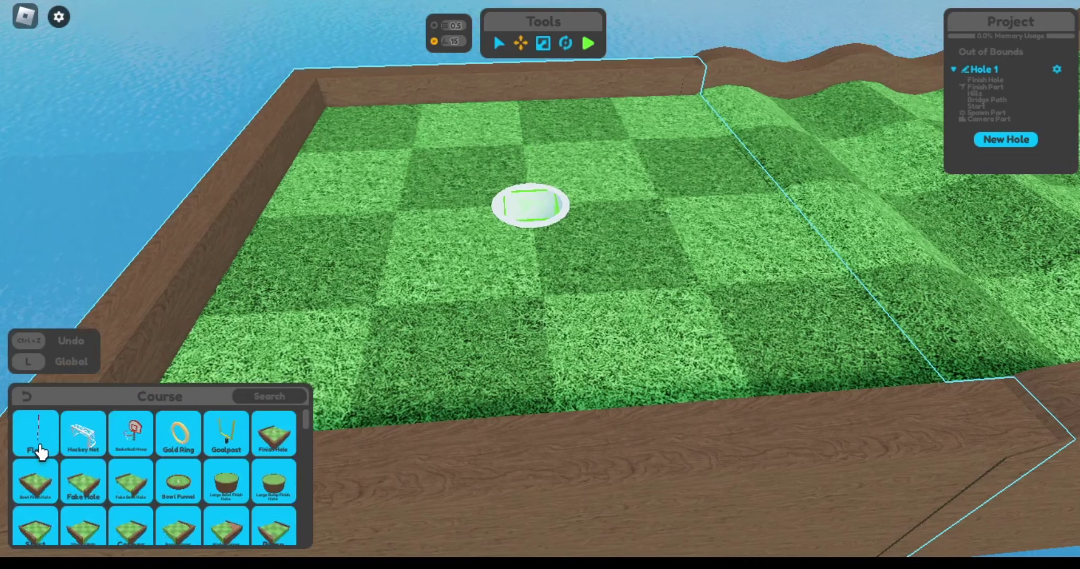
{"action": "left_click", "coordinate": [36, 437]}
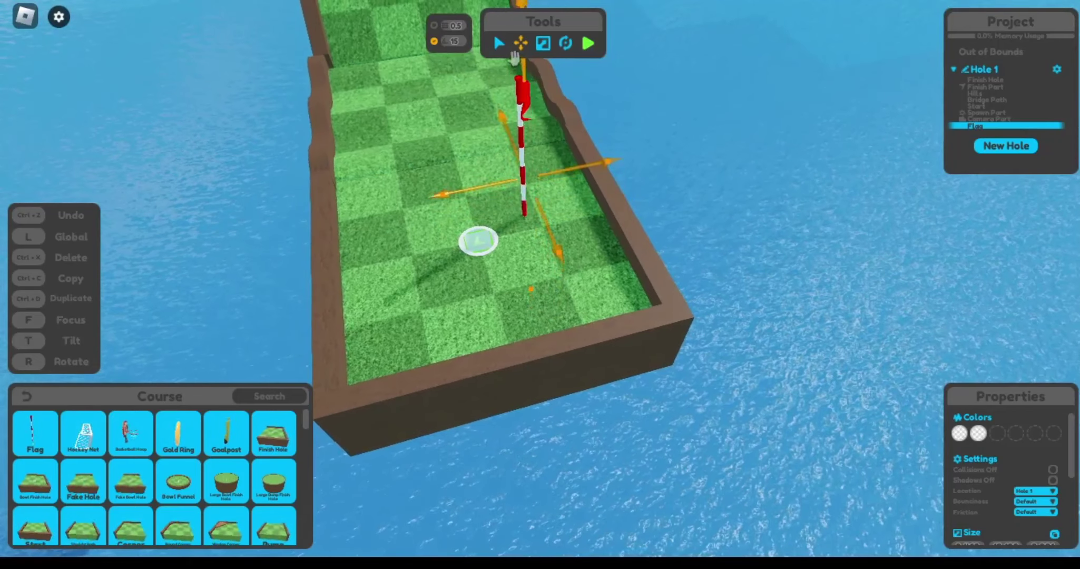
{"action": "left_click_drag", "start_coordinate": [468, 188], "coordinate": [425, 205]}
{"action": "left_click_drag", "start_coordinate": [496, 263], "coordinate": [504, 284]}
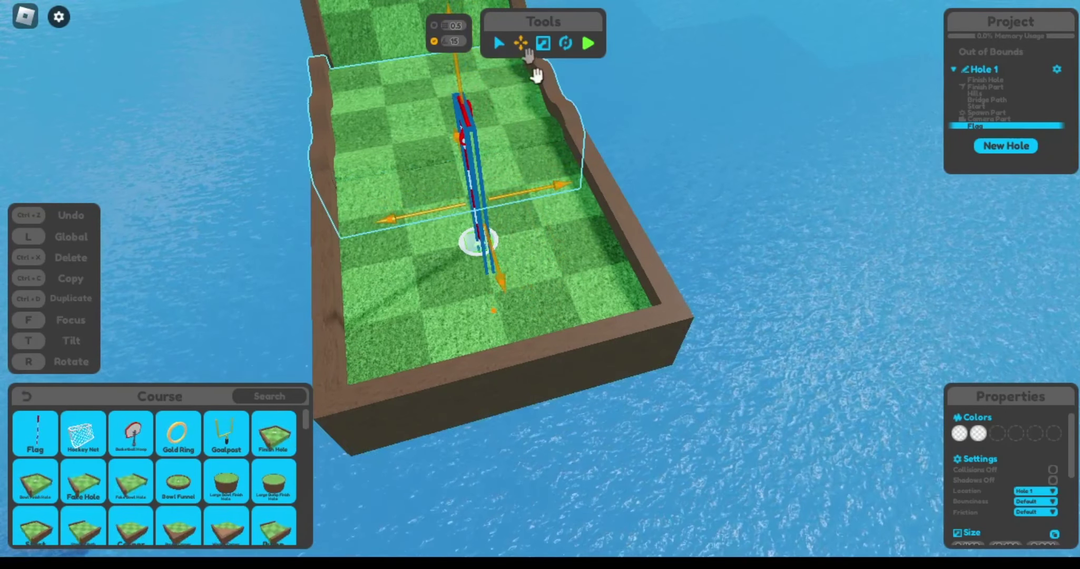
- Playtest Hole 1 by hitting the ball from the Start piece over the bridge and into the finish hole
{"action": "left_click", "coordinate": [588, 43]}
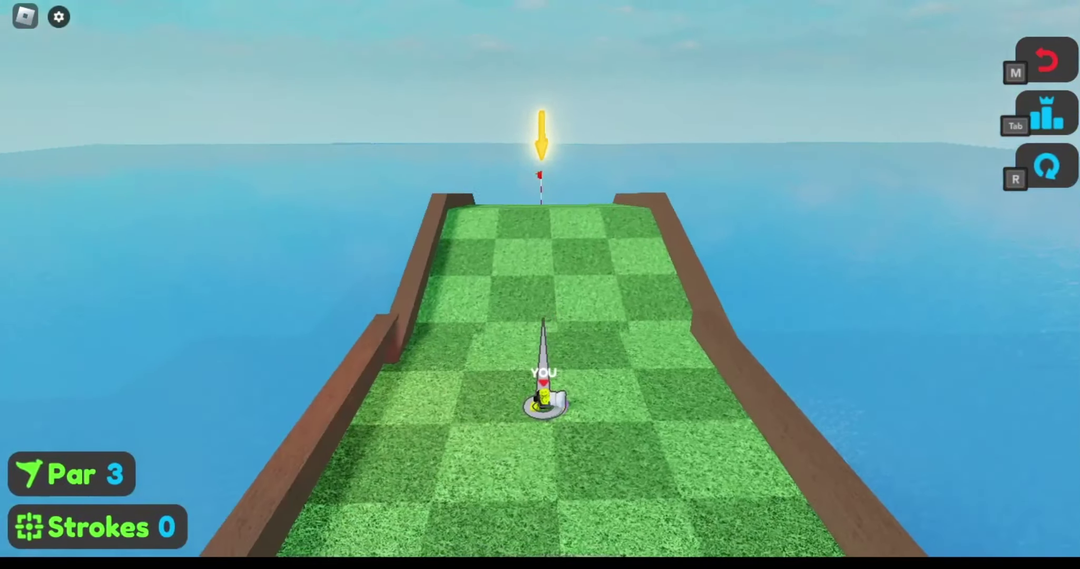
{"action": "scroll", "coordinate": [540, 285], "scroll_direction": "up", "scroll_amount": 5}
{"action": "scroll", "coordinate": [540, 284], "scroll_direction": "up", "scroll_amount": 3}
{"action": "scroll", "coordinate": [540, 285], "scroll_direction": "down", "scroll_amount": 6}
{"action": "left_click", "coordinate": [540, 284]}
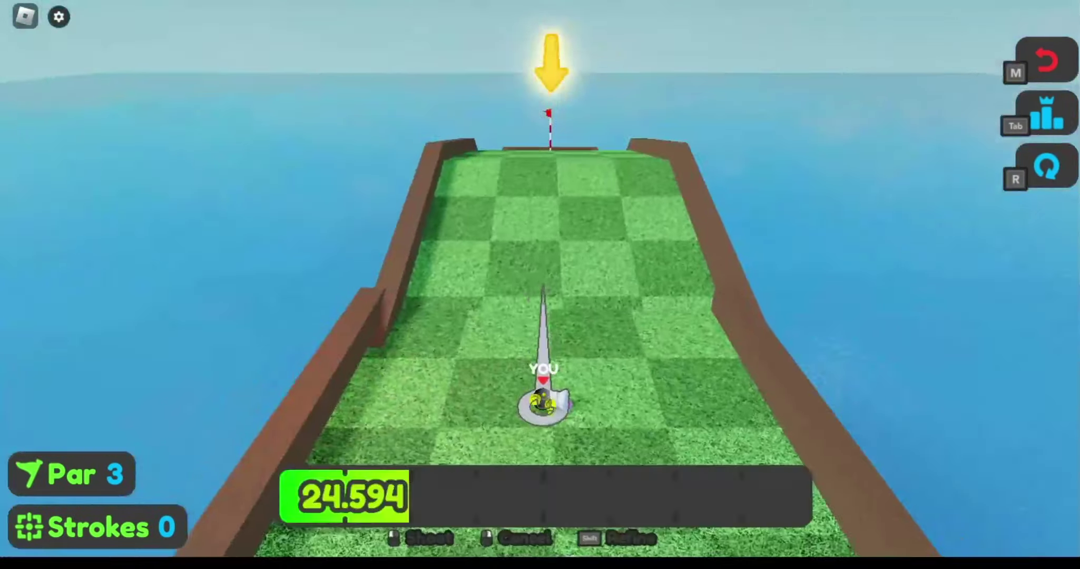
{"action": "left_click", "coordinate": [542, 285]}
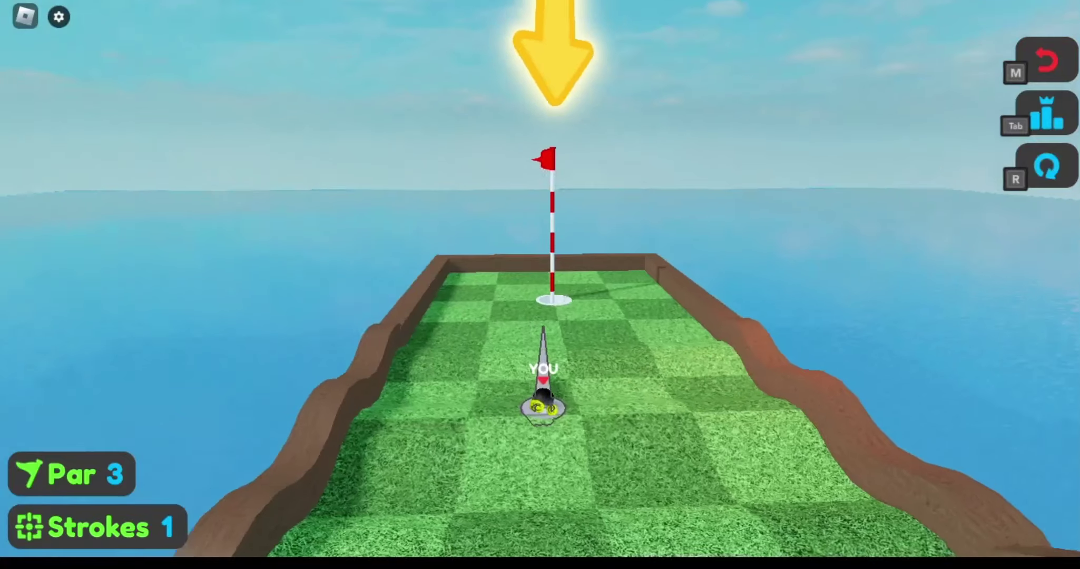
{"action": "left_click", "coordinate": [540, 285]}
{"action": "left_click", "coordinate": [603, 455]}
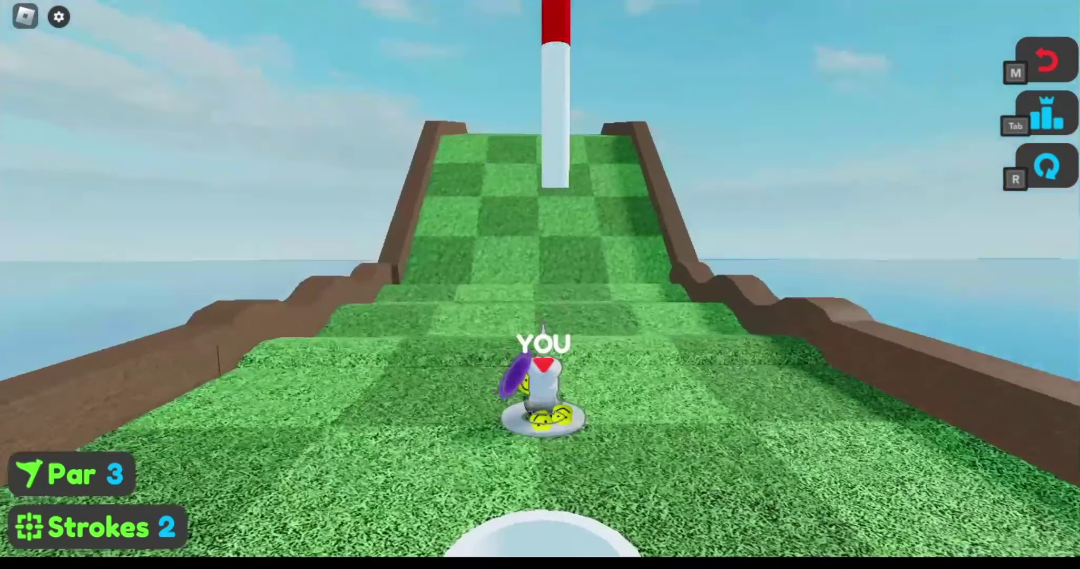
{"action": "left_click", "coordinate": [540, 284]}
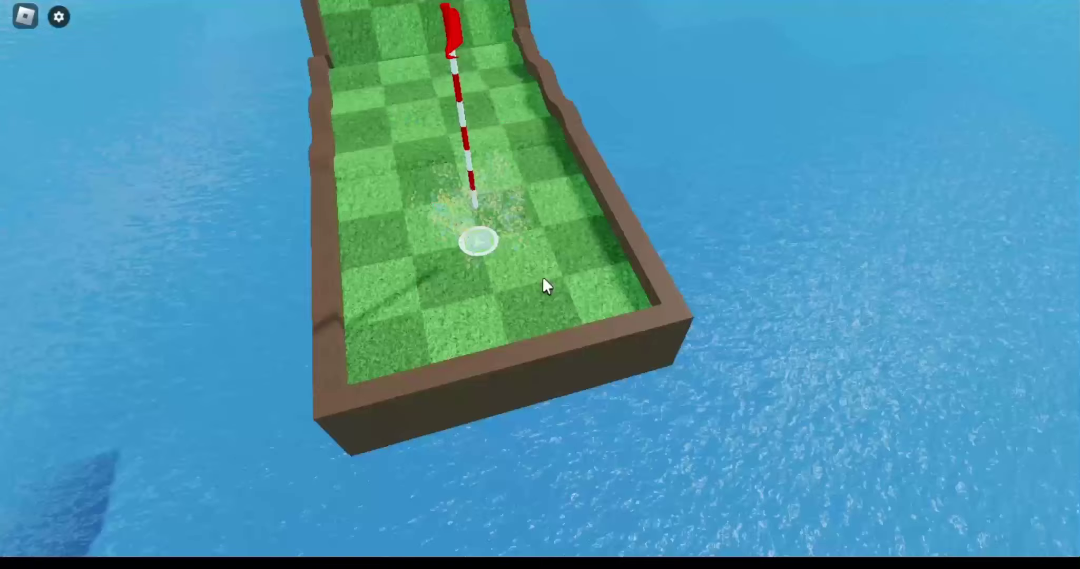
- Inspect the Finish Hole up close and select the Finish Part inside its cup to check its placement
{"action": "scroll", "coordinate": [470, 260], "scroll_direction": "up", "scroll_amount": 6}
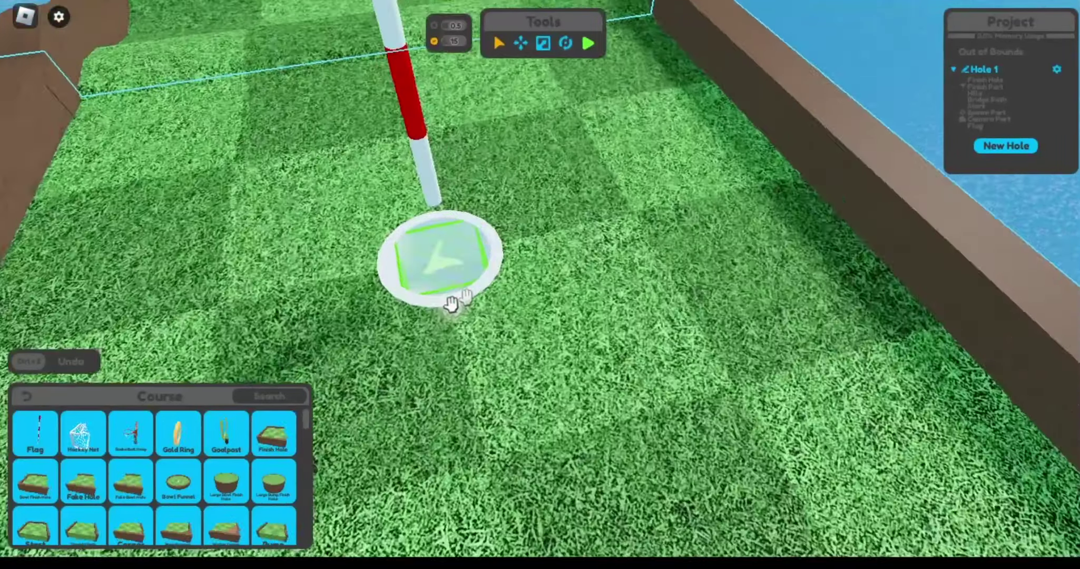
{"action": "left_click", "coordinate": [437, 252]}
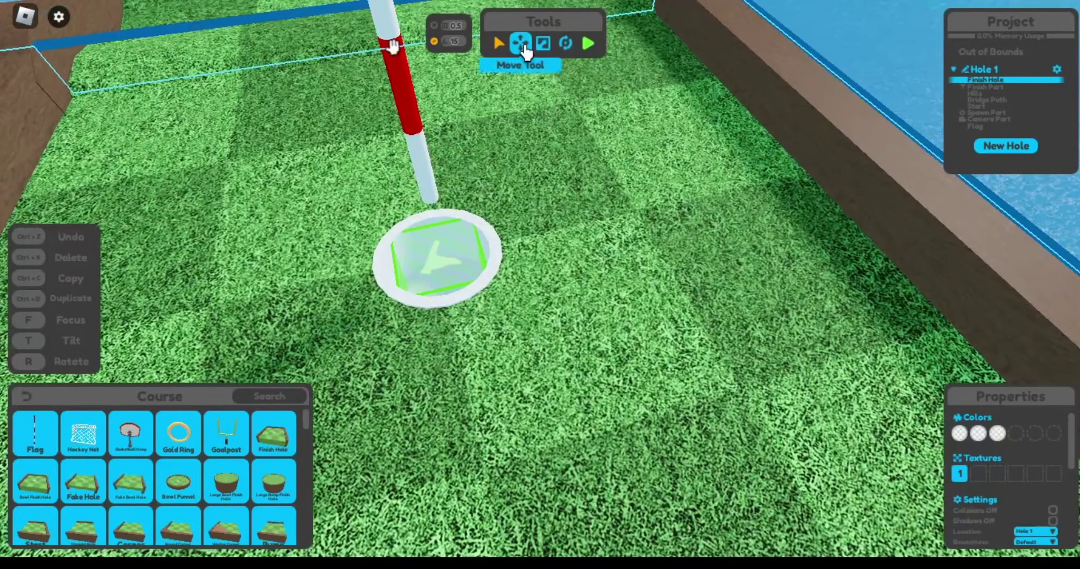
{"action": "left_click", "coordinate": [521, 43]}
{"action": "scroll", "coordinate": [367, 234], "scroll_direction": "down", "scroll_amount": 5}
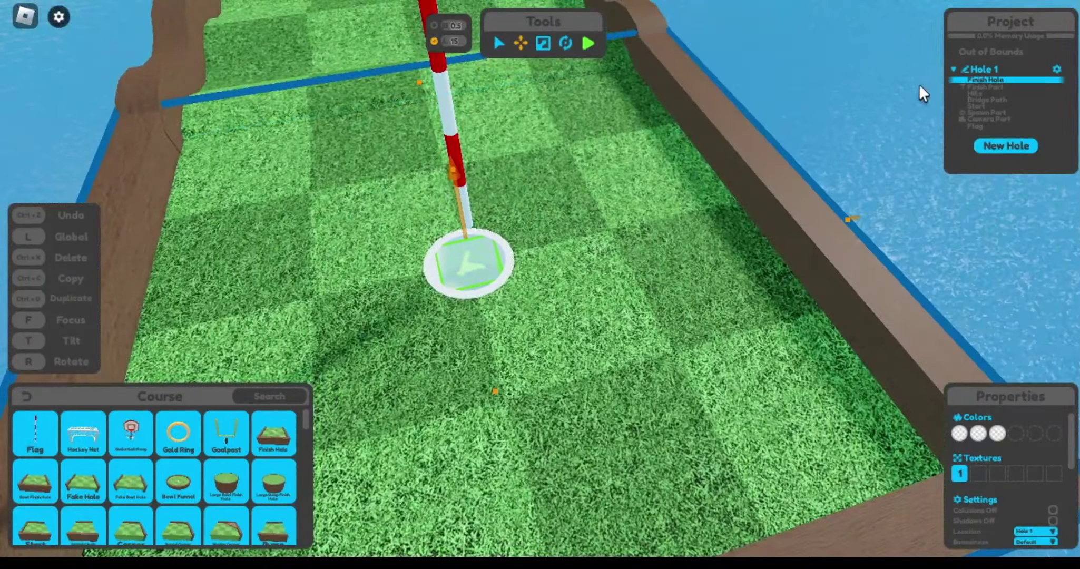
{"action": "key", "text": "w"}
{"action": "key", "text": "s"}
{"action": "key", "text": "w"}
{"action": "key", "text": "s"}
{"action": "left_click", "coordinate": [459, 255]}
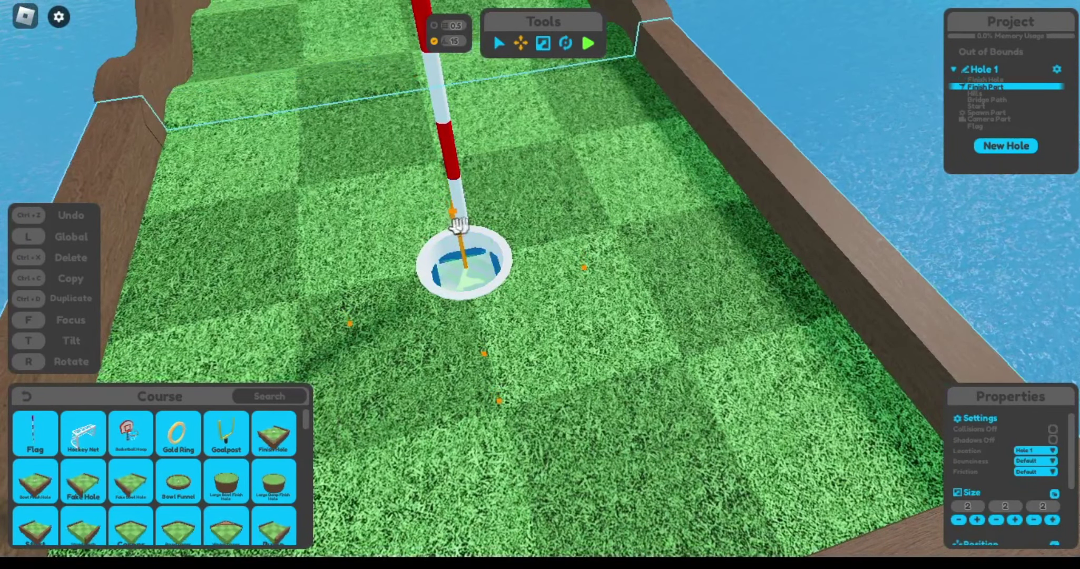
{"action": "scroll", "coordinate": [775, 226], "scroll_direction": "down", "scroll_amount": 5}
{"action": "left_click", "coordinate": [773, 223]}
{"action": "key", "text": "w"}
{"action": "key", "text": "s"}
- Look through the Mechanics pieces in the build library
{"action": "left_click", "coordinate": [26, 397]}
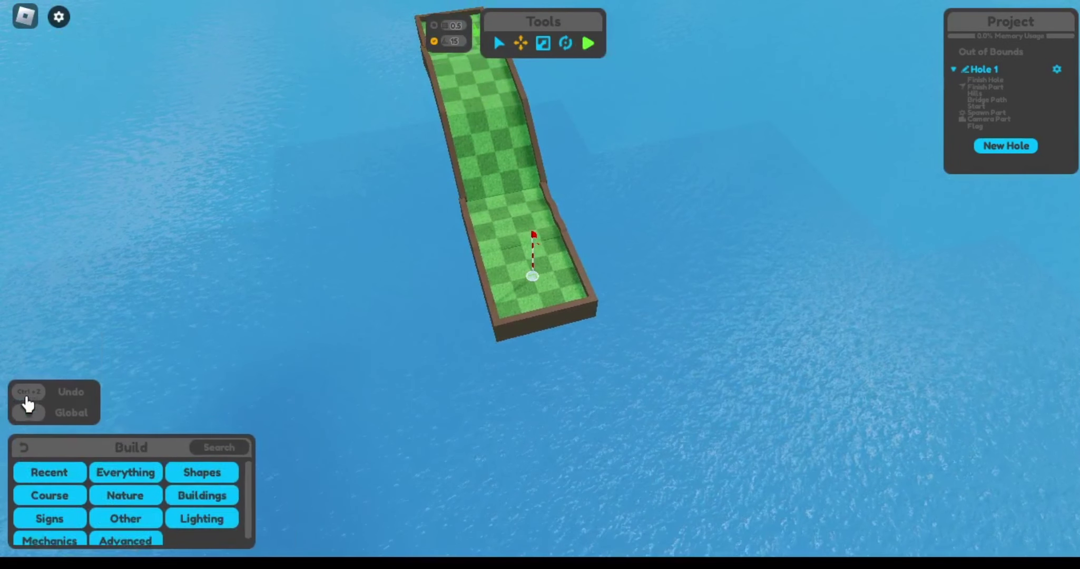
{"action": "scroll", "coordinate": [121, 533], "scroll_direction": "down", "scroll_amount": 1}
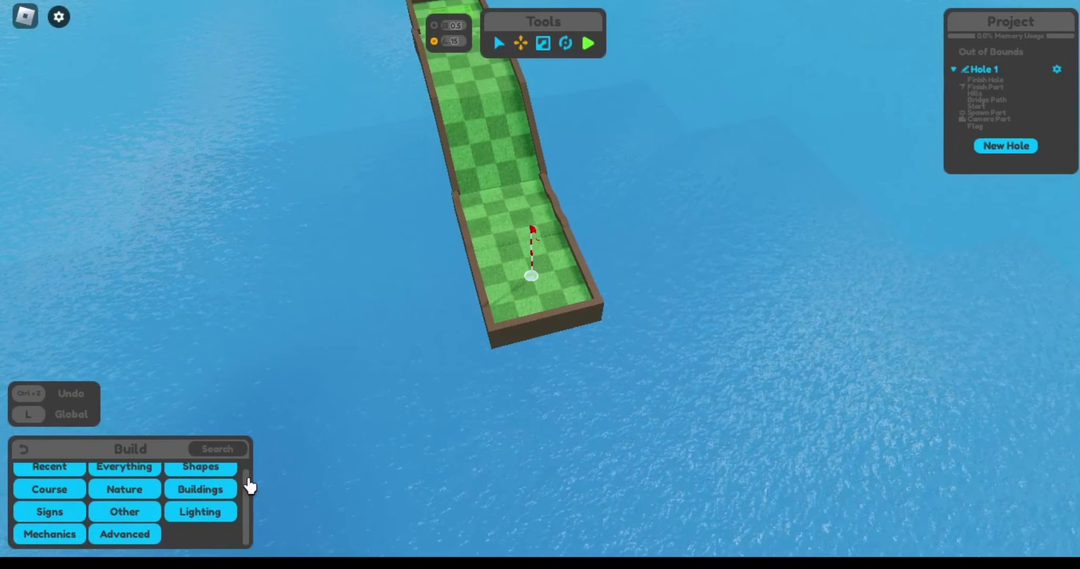
{"action": "right_click", "coordinate": [338, 294]}
{"action": "right_click", "coordinate": [338, 293]}
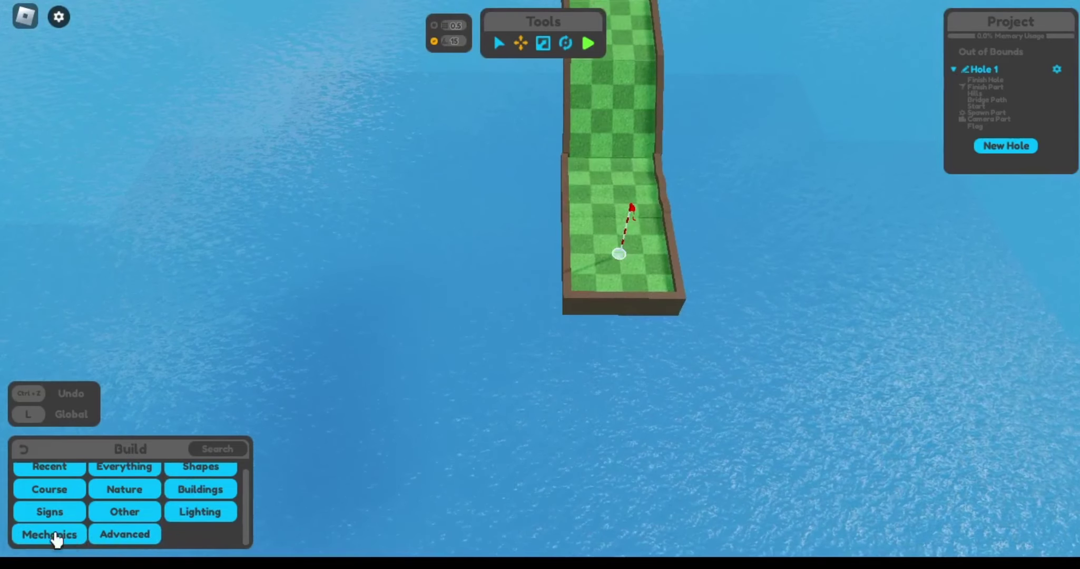
{"action": "left_click", "coordinate": [49, 534]}
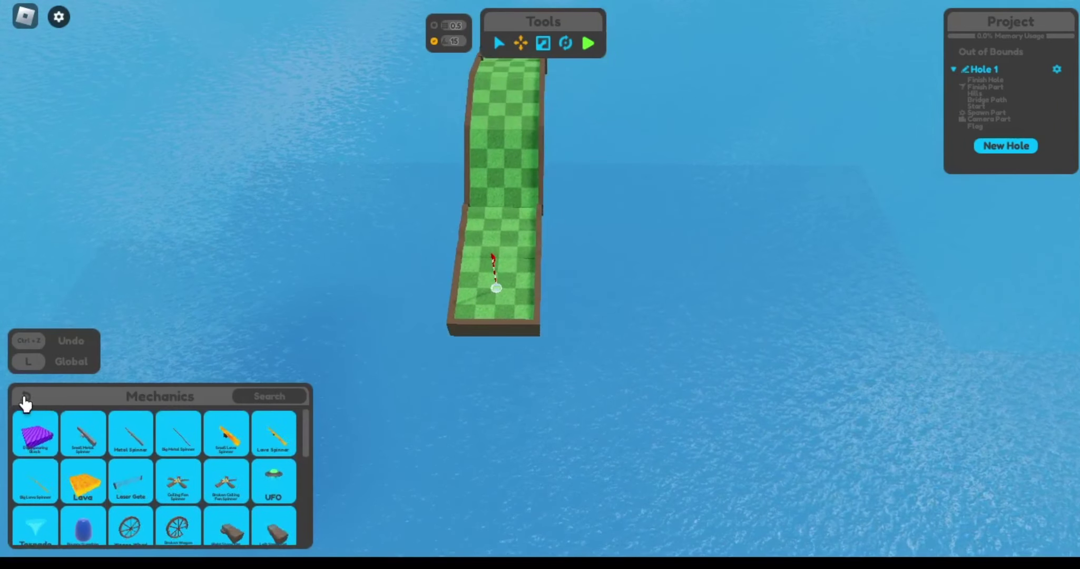
{"action": "left_click", "coordinate": [25, 398]}
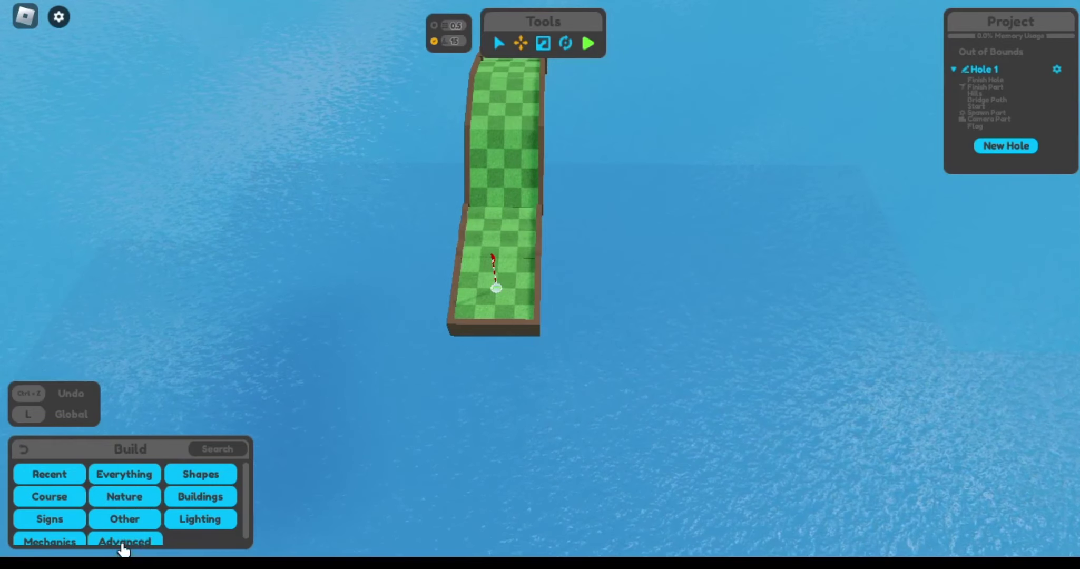
- Add a Respawn Part from the Advanced pieces and move it far down below the course
{"action": "left_click", "coordinate": [124, 542]}
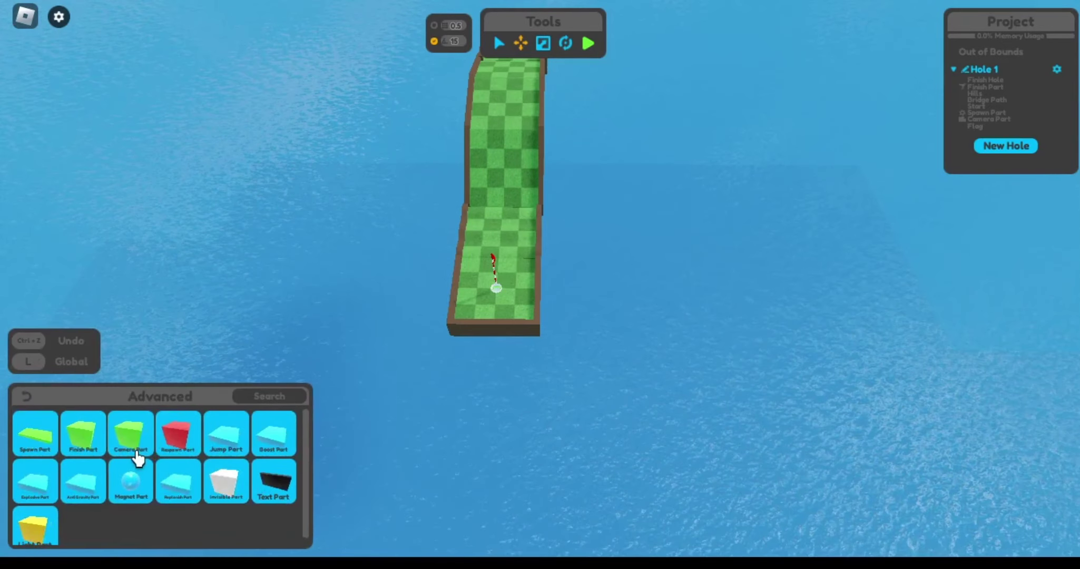
{"action": "left_click", "coordinate": [176, 437]}
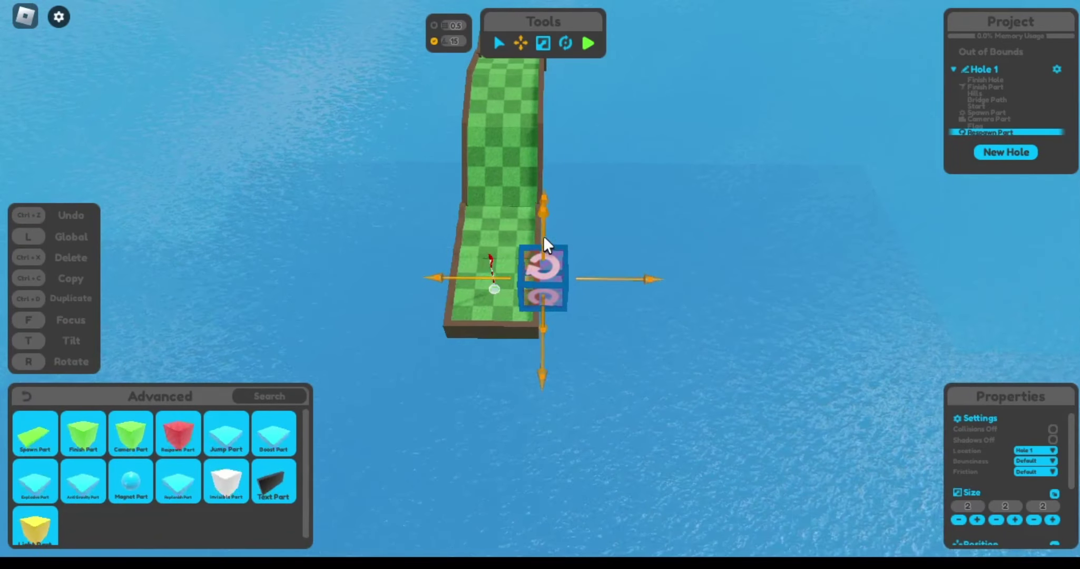
{"action": "left_click_drag", "start_coordinate": [552, 234], "coordinate": [522, 407]}
{"action": "left_click_drag", "start_coordinate": [543, 367], "coordinate": [557, 516]}
{"action": "right_click", "coordinate": [423, 221]}
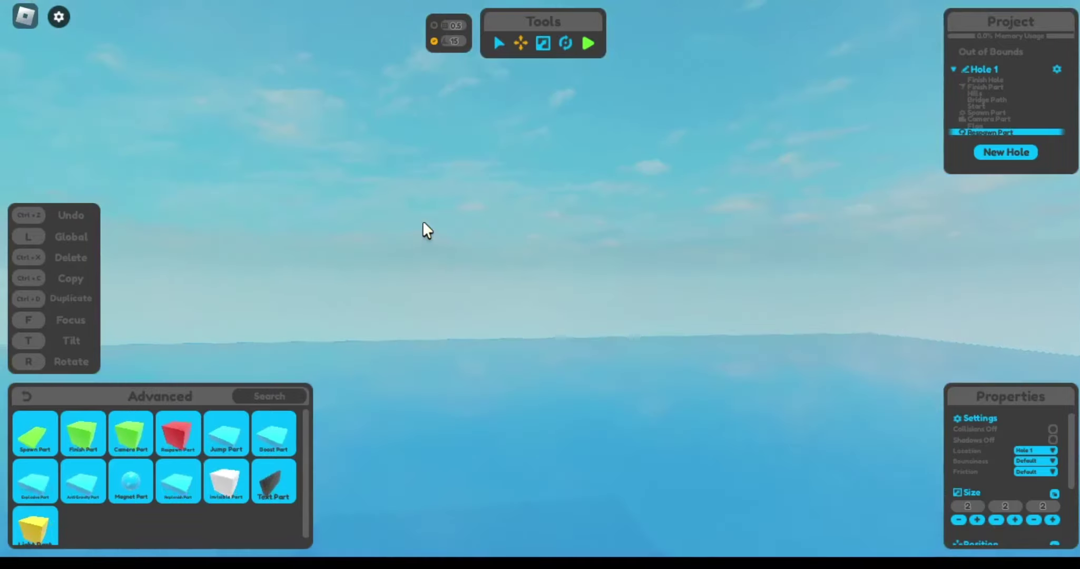
{"action": "left_click_drag", "start_coordinate": [423, 222], "coordinate": [412, 312]}
{"action": "left_click_drag", "start_coordinate": [458, 378], "coordinate": [467, 359]}
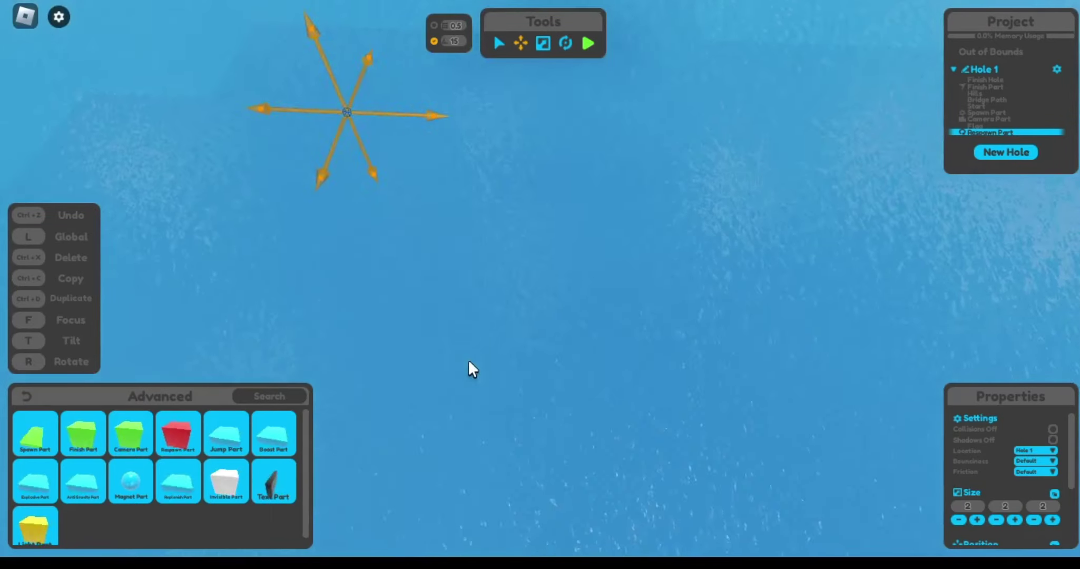
- Resize the Respawn Part into a flat sheet of about 594 by 2 by 709 that spans the whole area beneath the course
{"action": "left_click", "coordinate": [543, 43]}
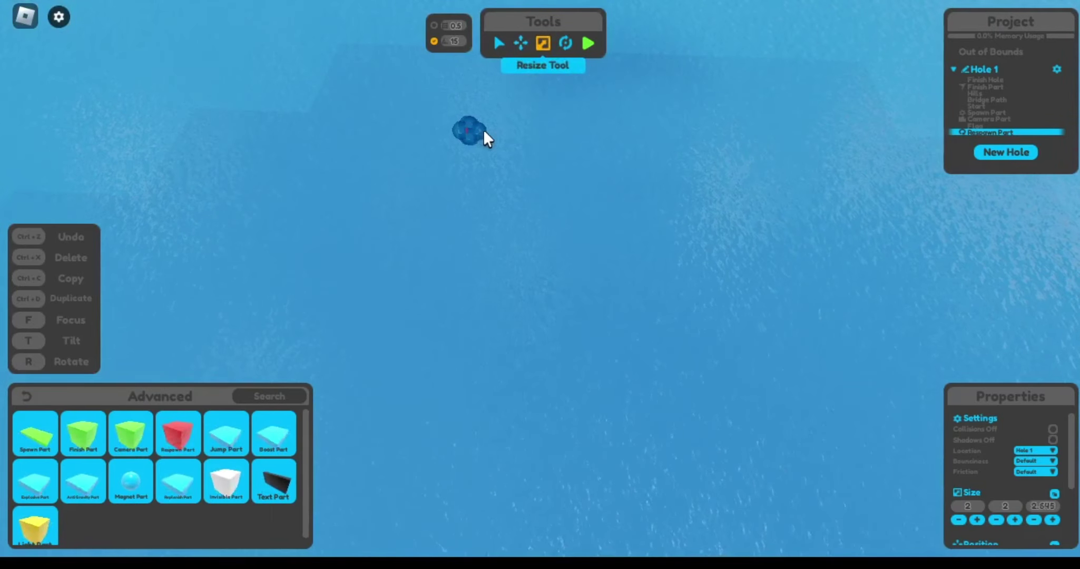
{"action": "left_click_drag", "start_coordinate": [489, 128], "coordinate": [932, 140]}
{"action": "left_click_drag", "start_coordinate": [334, 171], "coordinate": [837, 205]}
{"action": "left_click", "coordinate": [772, 219]}
{"action": "scroll", "coordinate": [639, 183], "scroll_direction": "down", "scroll_amount": 3}
{"action": "left_click", "coordinate": [434, 145]}
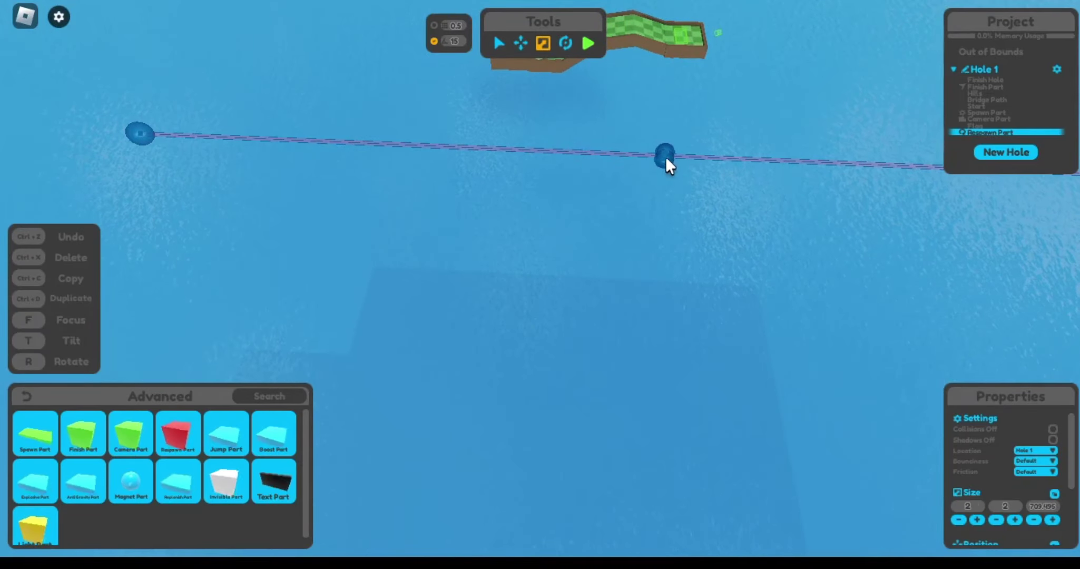
{"action": "left_click_drag", "start_coordinate": [666, 156], "coordinate": [650, 511]}
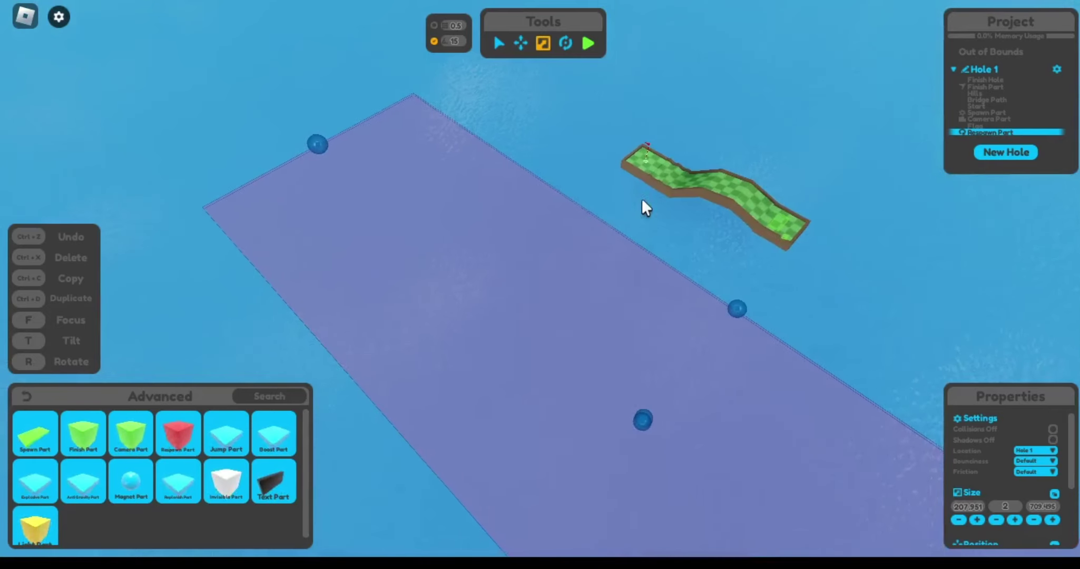
{"action": "left_click_drag", "start_coordinate": [640, 311], "coordinate": [842, 48]}
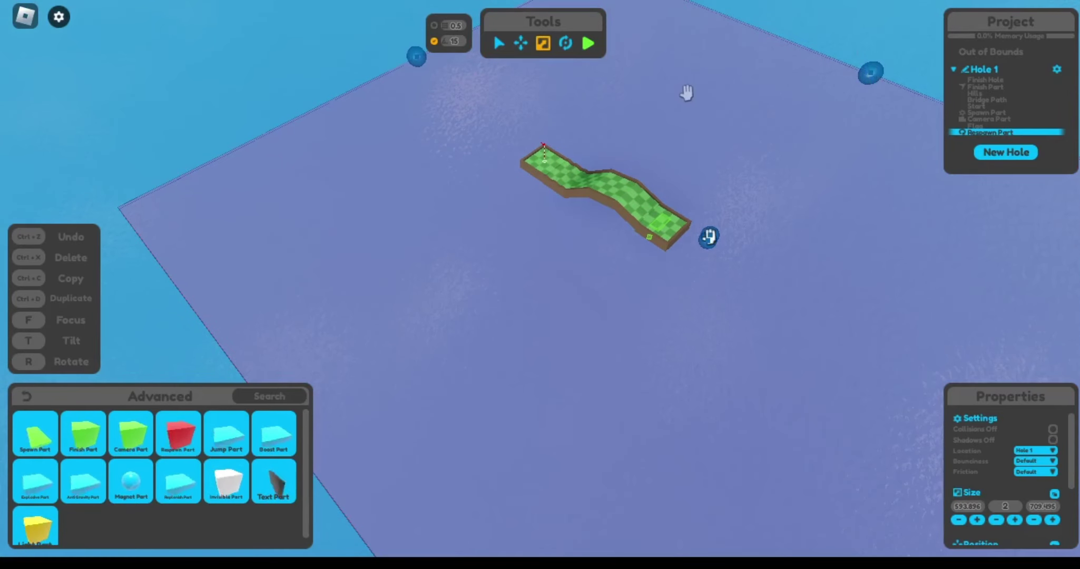
- Playtest Hole 1 with the Respawn Part in place, hitting the ball over the bridge to the cup, and return to the editor
{"action": "left_click", "coordinate": [589, 43]}
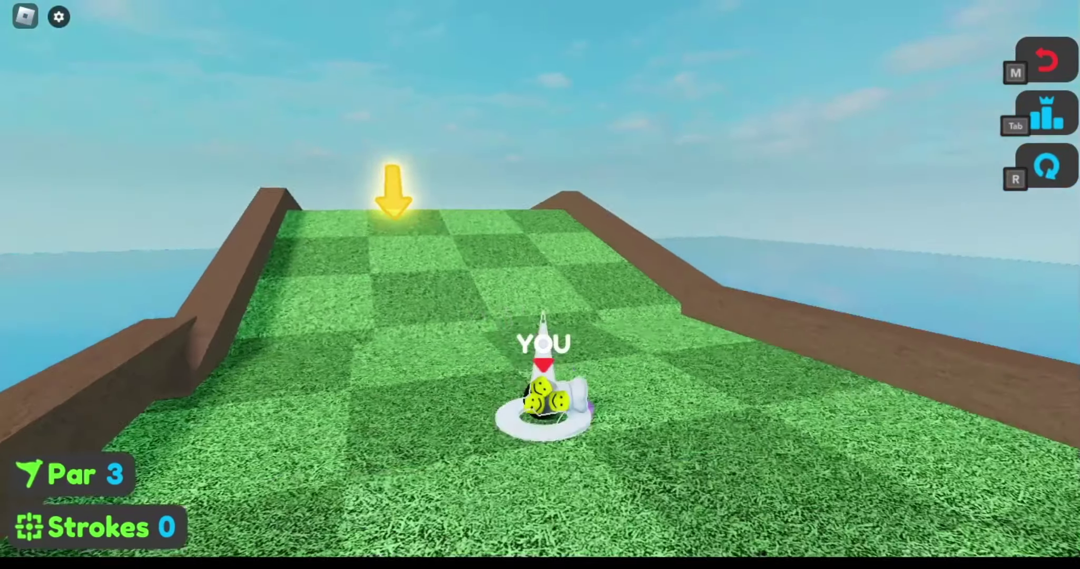
{"action": "left_click_drag", "start_coordinate": [542, 287], "coordinate": [541, 416]}
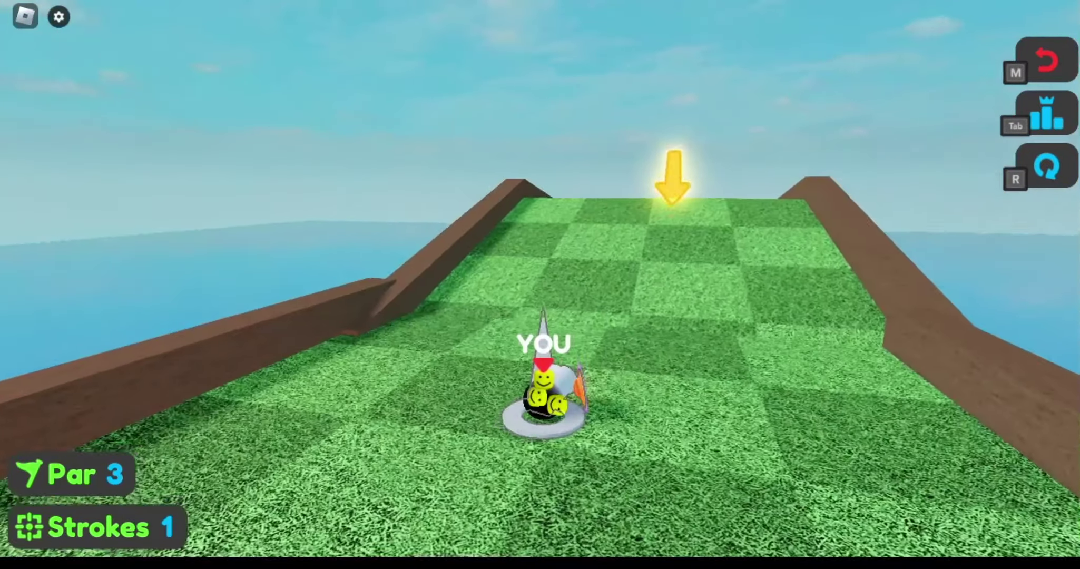
{"action": "key", "text": "space"}
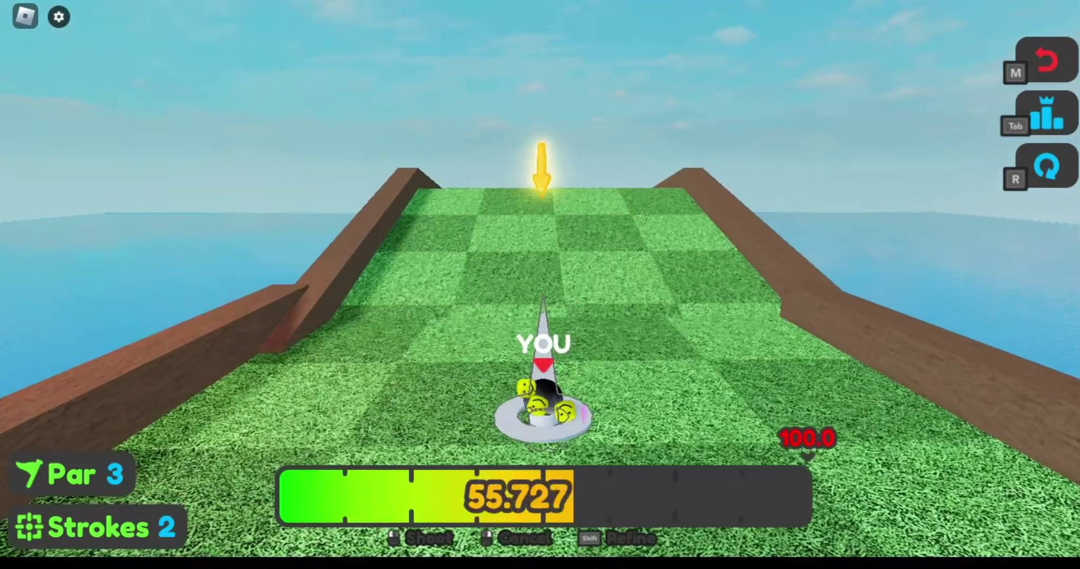
{"action": "key", "text": "space"}
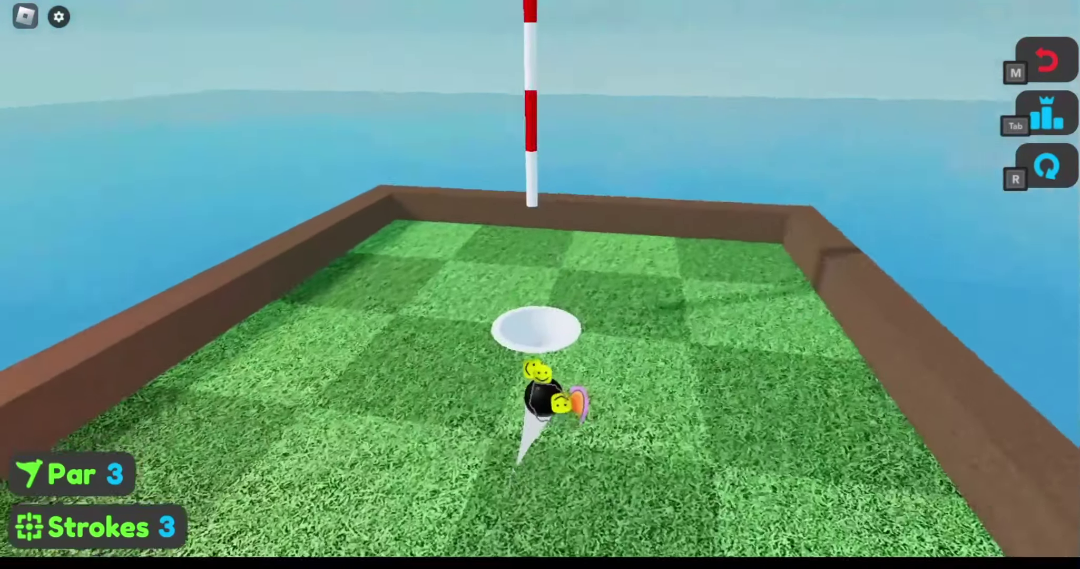
{"action": "key", "text": "space"}
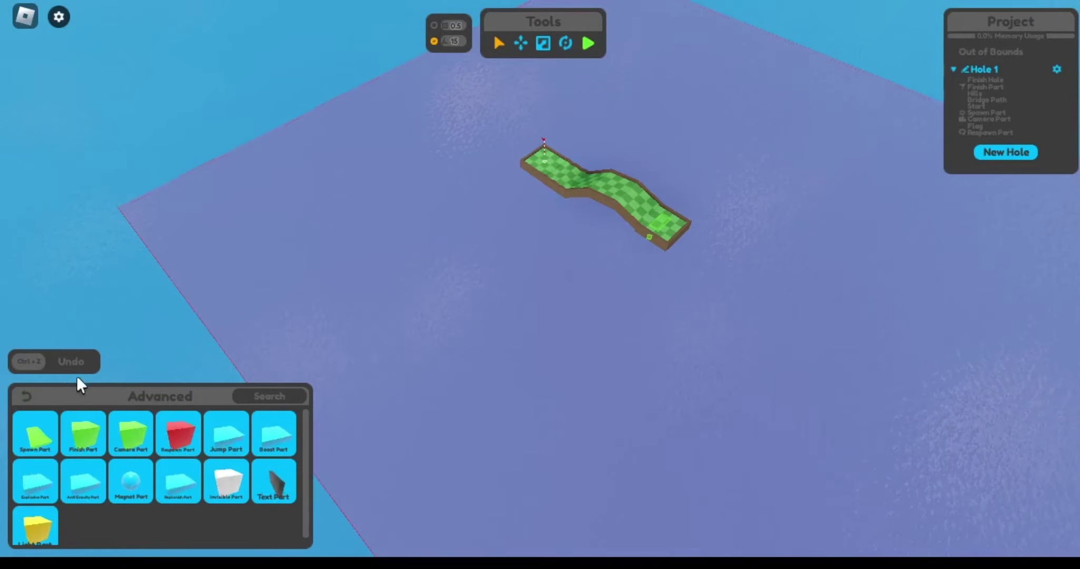
- Try out a Palm Tree from the Nature pieces beside the course and undo its move and placement
{"action": "left_click", "coordinate": [26, 398]}
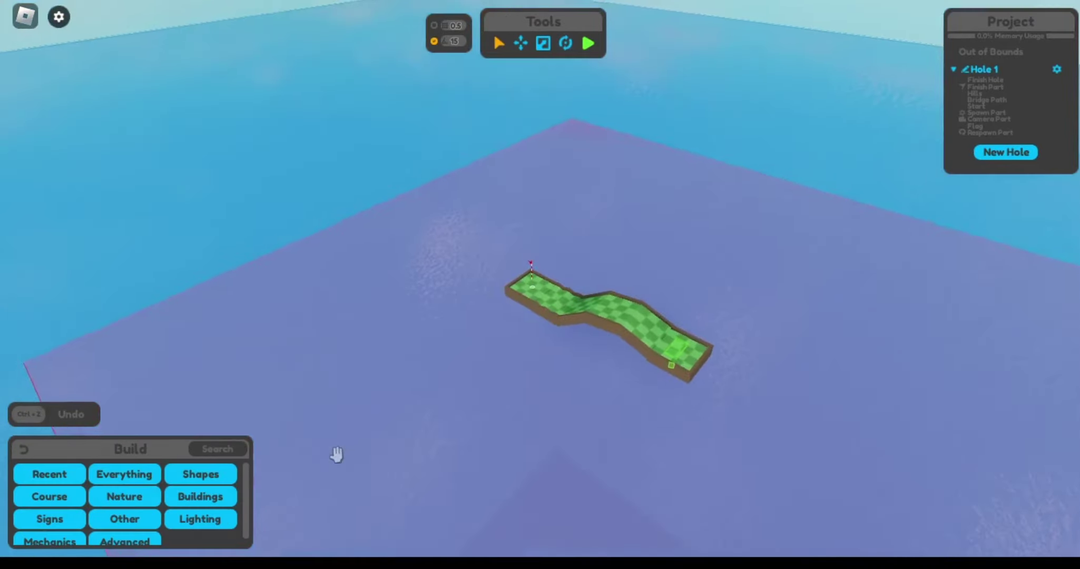
{"action": "key", "text": "w"}
{"action": "left_click", "coordinate": [145, 502]}
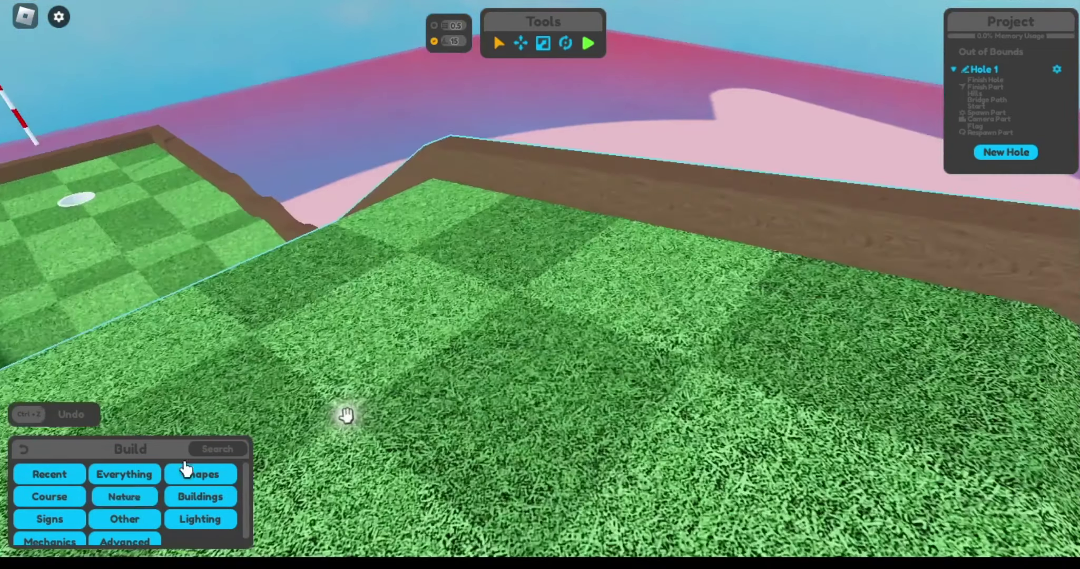
{"action": "key", "text": "a"}
{"action": "left_click", "coordinate": [177, 433]}
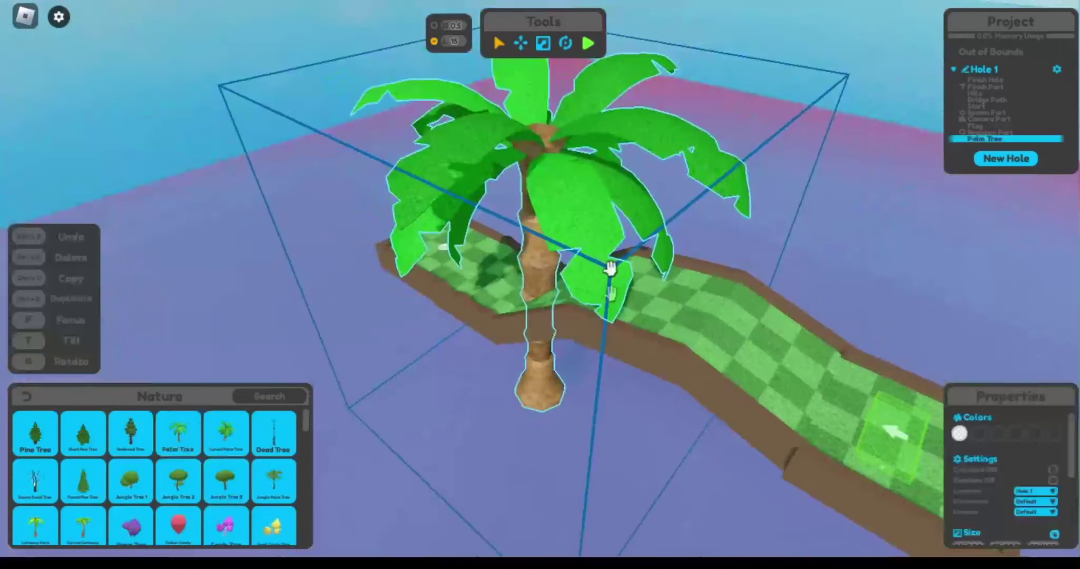
{"action": "scroll", "coordinate": [578, 240], "scroll_direction": "down", "scroll_amount": 5}
{"action": "left_click_drag", "start_coordinate": [564, 228], "coordinate": [349, 402]}
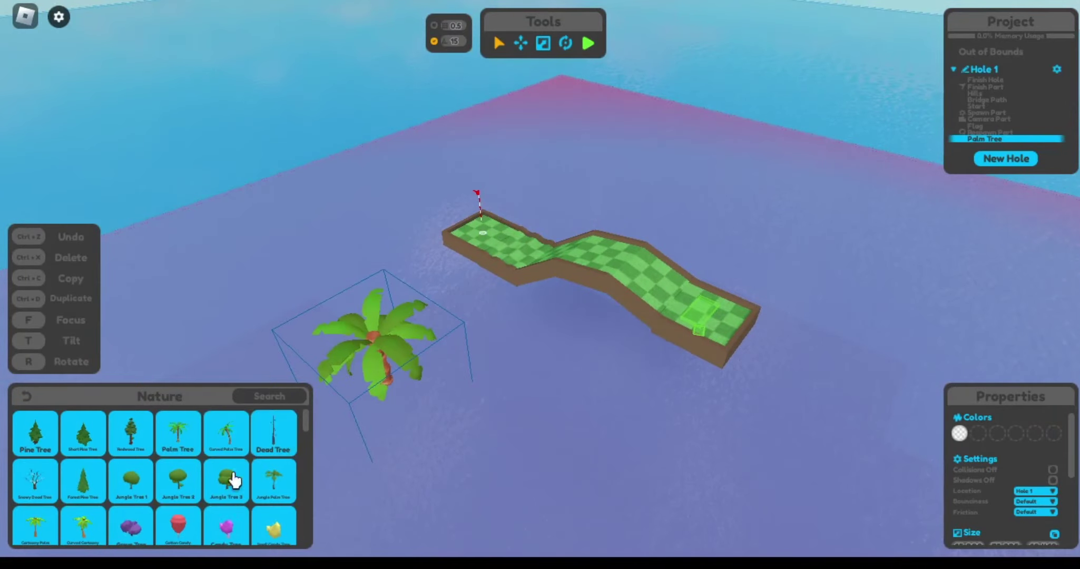
{"action": "key", "text": "ctrl+z"}
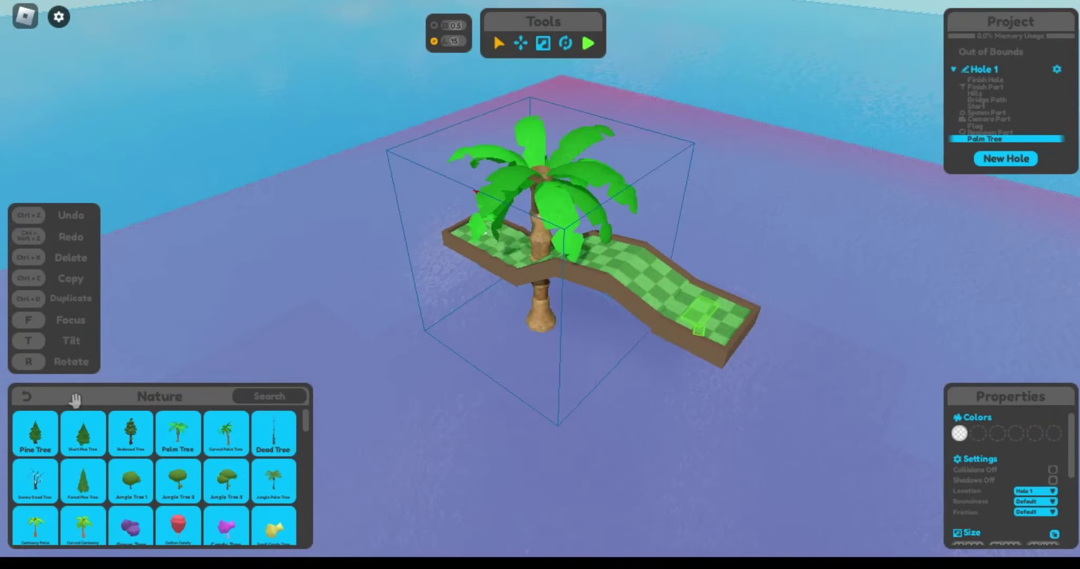
{"action": "key", "text": "ctrl+z"}
- Look through the Buildings pieces in the build library
{"action": "left_click", "coordinate": [26, 398]}
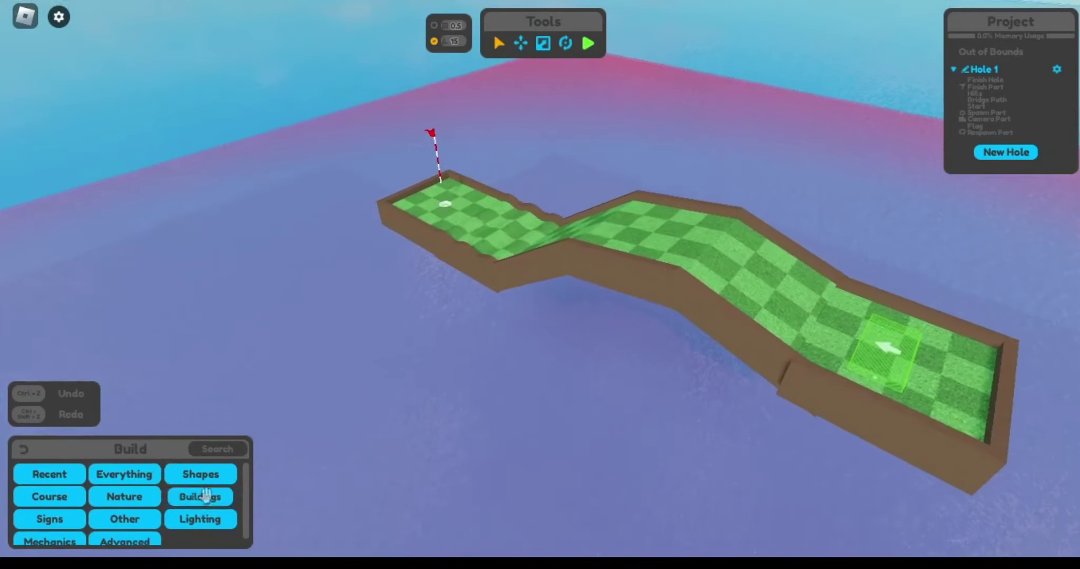
{"action": "left_click", "coordinate": [206, 495]}
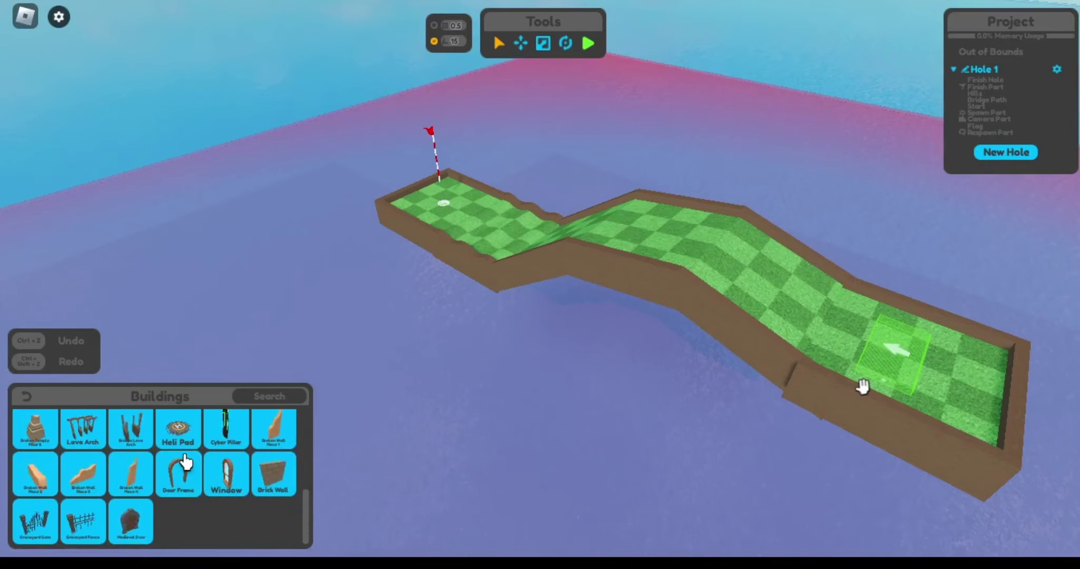
{"action": "scroll", "coordinate": [186, 462], "scroll_direction": "up", "scroll_amount": 5}
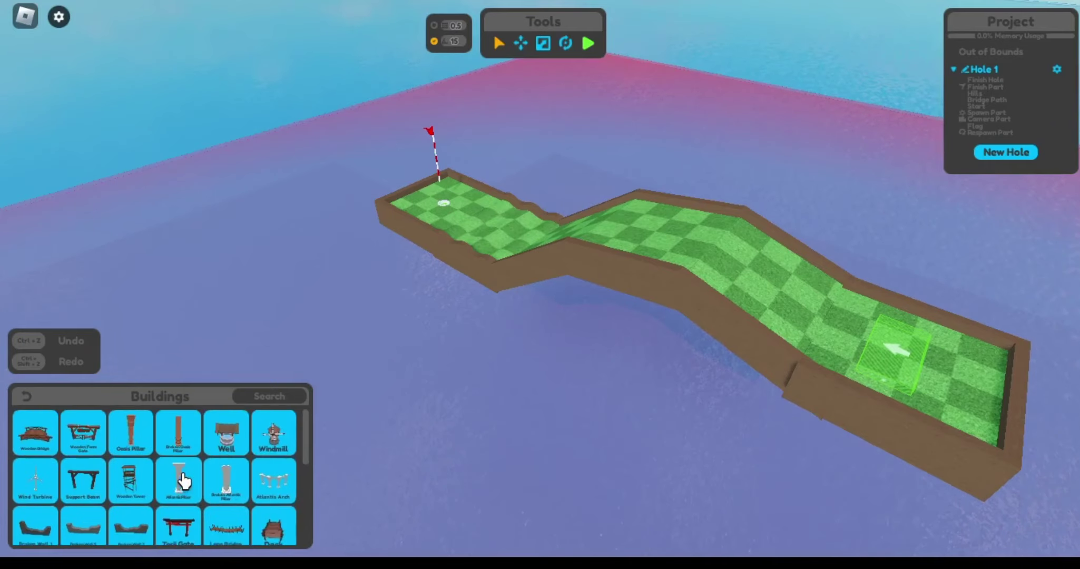
{"action": "left_click", "coordinate": [26, 401]}
- Add a Forest Sign from the Signs pieces and place it on the course just ahead of the Spawn Part
{"action": "left_click", "coordinate": [63, 511]}
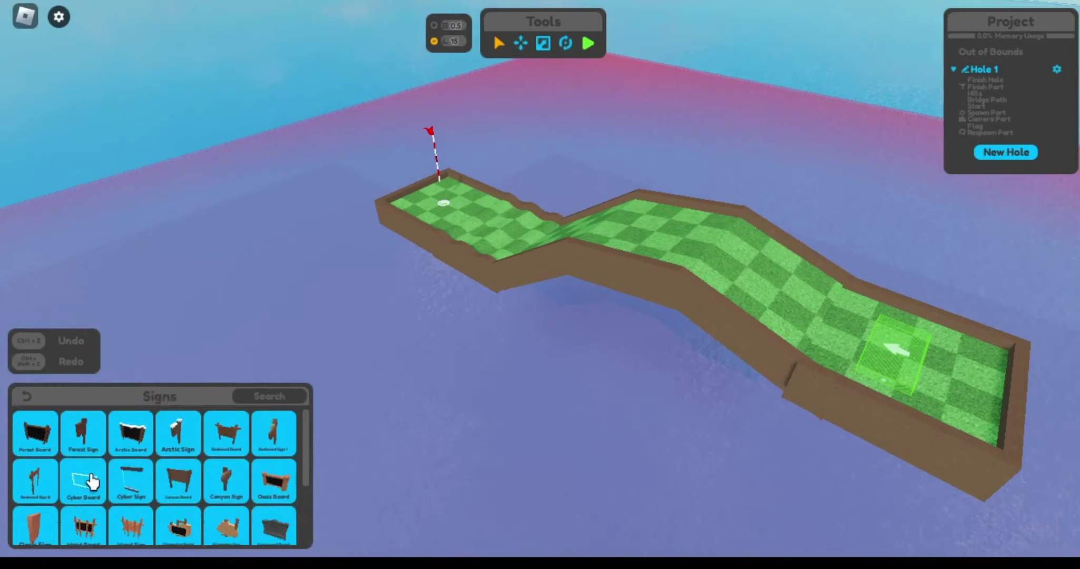
{"action": "key", "text": "w"}
{"action": "key", "text": "d"}
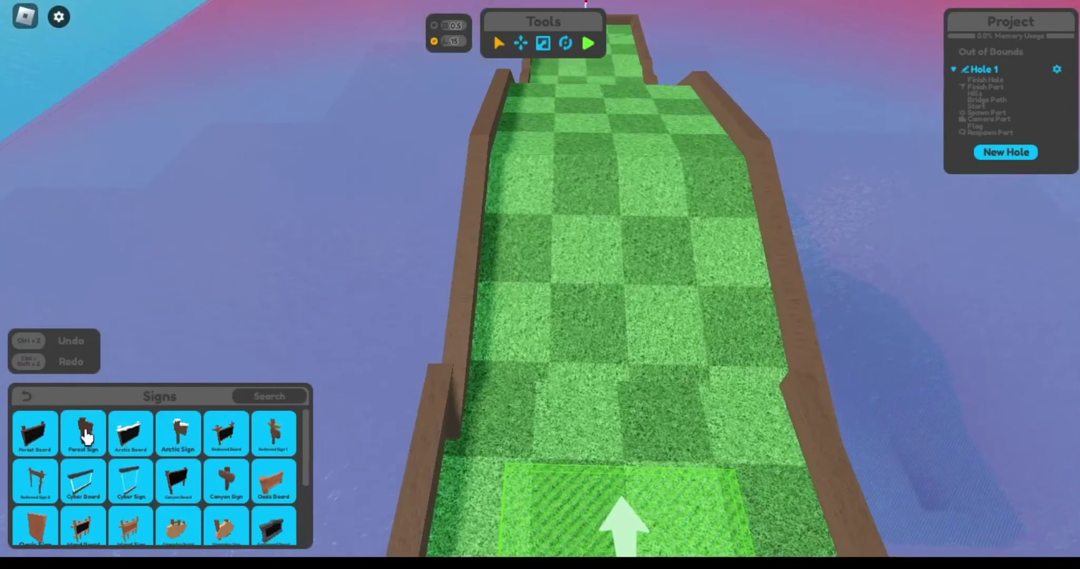
{"action": "left_click", "coordinate": [86, 435]}
{"action": "key", "text": "r"}
{"action": "left_click_drag", "start_coordinate": [539, 285], "coordinate": [495, 373]}
- Try to rotate the Forest Sign and turn off the 15-degree rotation snapping
{"action": "left_click", "coordinate": [545, 47]}
{"action": "left_click", "coordinate": [565, 44]}
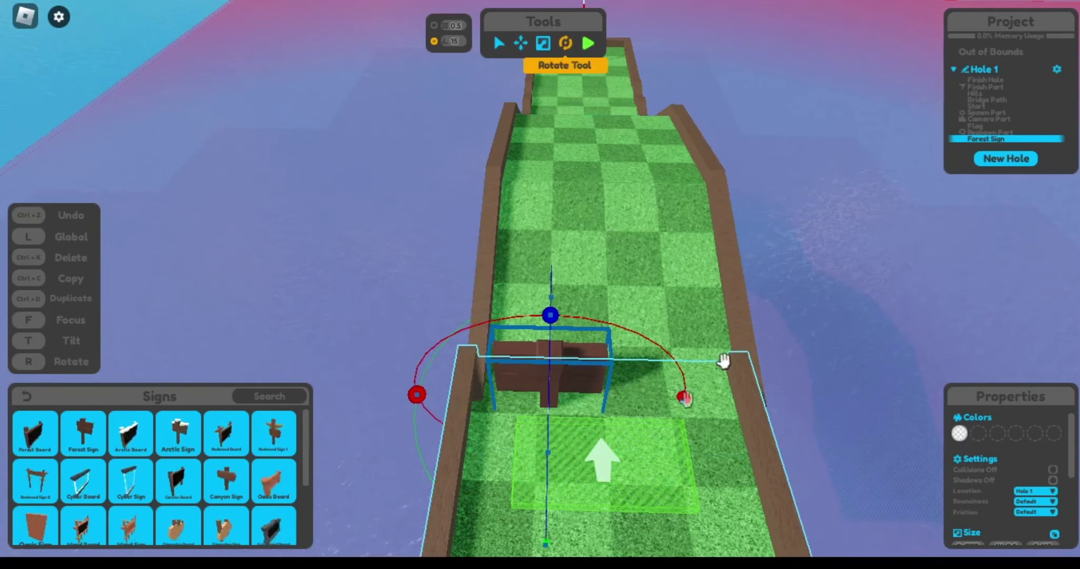
{"action": "left_click_drag", "start_coordinate": [684, 394], "coordinate": [738, 352]}
{"action": "scroll", "coordinate": [702, 306], "scroll_direction": "down", "scroll_amount": 5}
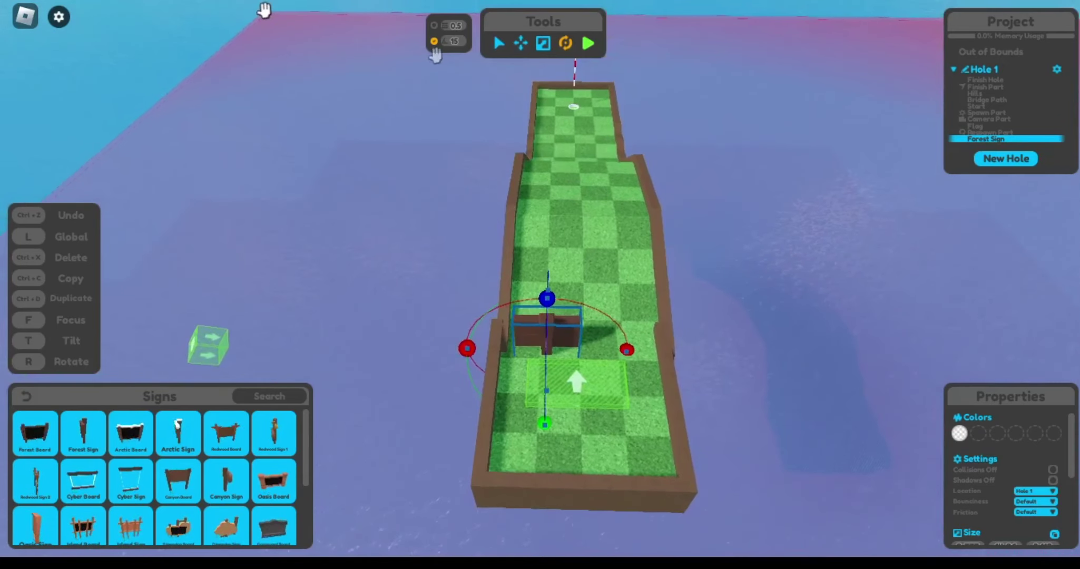
{"action": "left_click", "coordinate": [433, 43]}
{"action": "scroll", "coordinate": [507, 301], "scroll_direction": "up", "scroll_amount": 2}
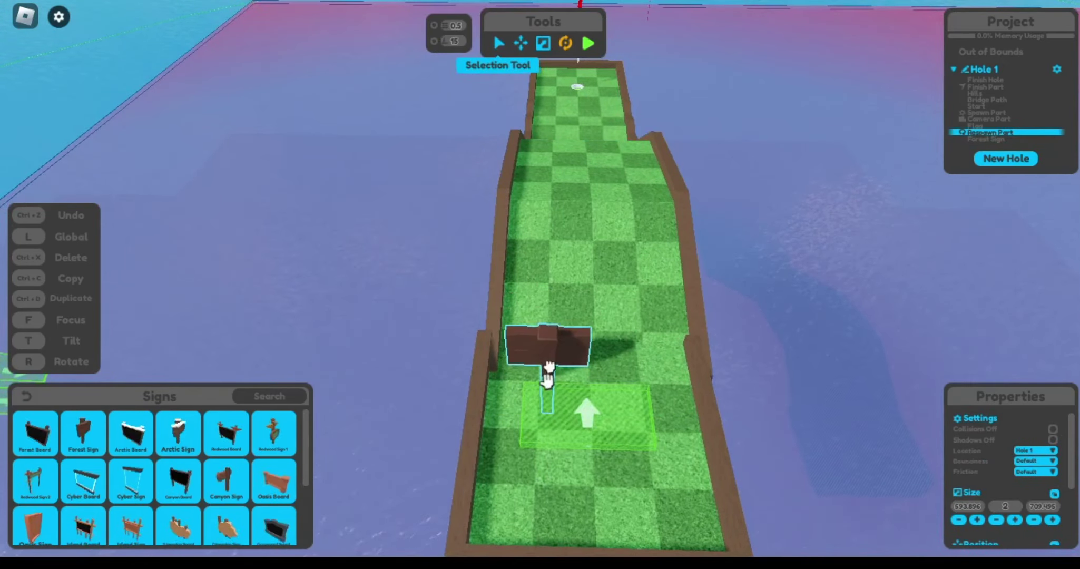
- Reselect the Forest Sign and turn it around its upright axis so its Hole 1 text faces the Spawn Part
{"action": "left_click", "coordinate": [548, 378]}
{"action": "key", "text": "a"}
{"action": "left_click_drag", "start_coordinate": [535, 406], "coordinate": [525, 291]}
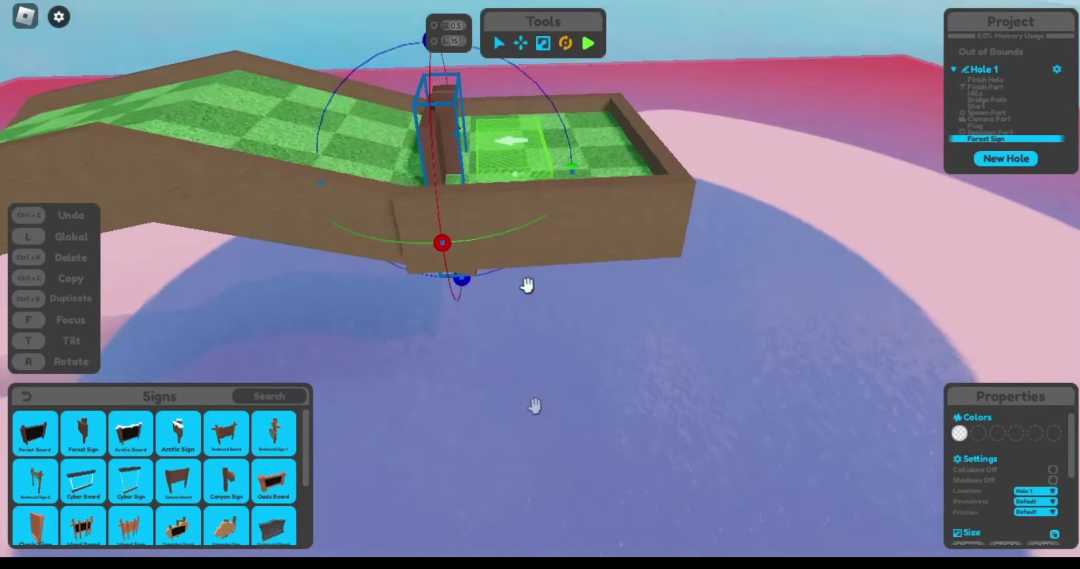
{"action": "scroll", "coordinate": [524, 290], "scroll_direction": "up", "scroll_amount": 1}
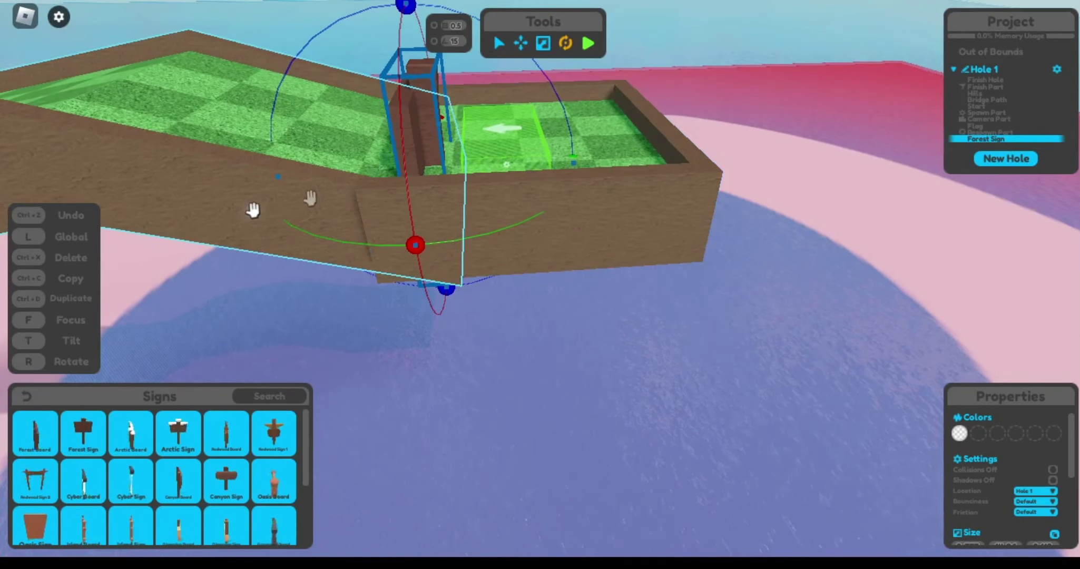
{"action": "left_click_drag", "start_coordinate": [572, 165], "coordinate": [258, 179]}
{"action": "right_click", "coordinate": [251, 182]}
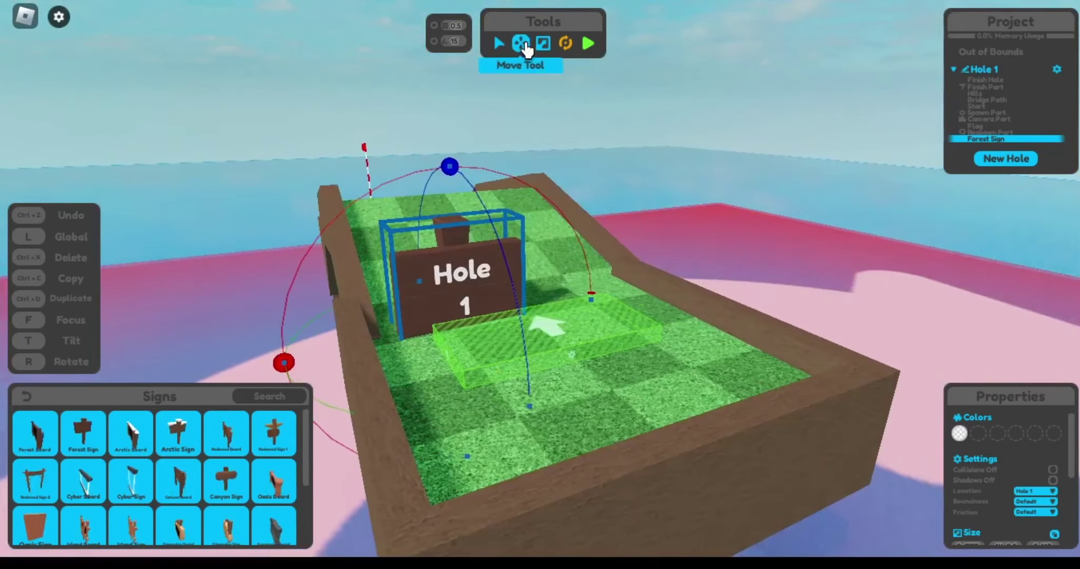
- Shrink the Forest Sign with the Resize Tool and undo the accidental change to the Start piece
{"action": "left_click", "coordinate": [520, 44]}
{"action": "left_click", "coordinate": [543, 43]}
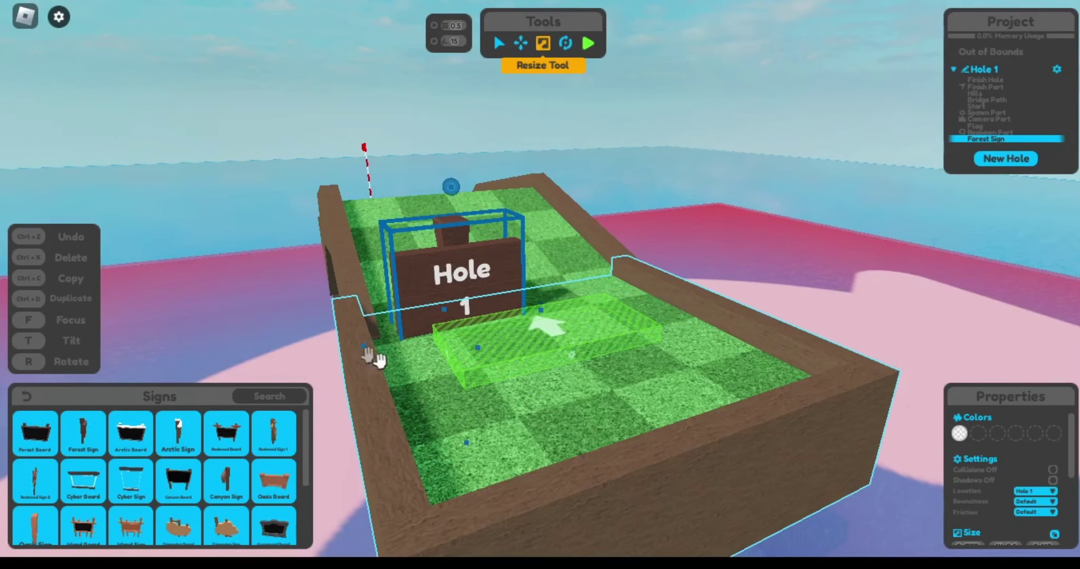
{"action": "left_click_drag", "start_coordinate": [363, 348], "coordinate": [381, 377]}
{"action": "left_click_drag", "start_coordinate": [479, 186], "coordinate": [493, 236]}
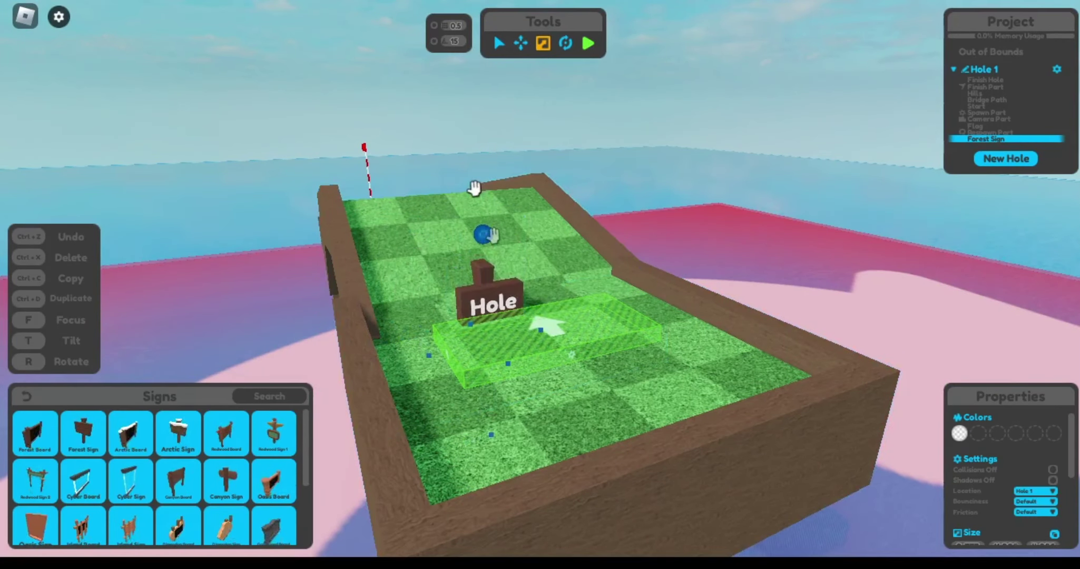
{"action": "left_click_drag", "start_coordinate": [434, 543], "coordinate": [513, 412]}
{"action": "key", "text": "ctrl+z"}
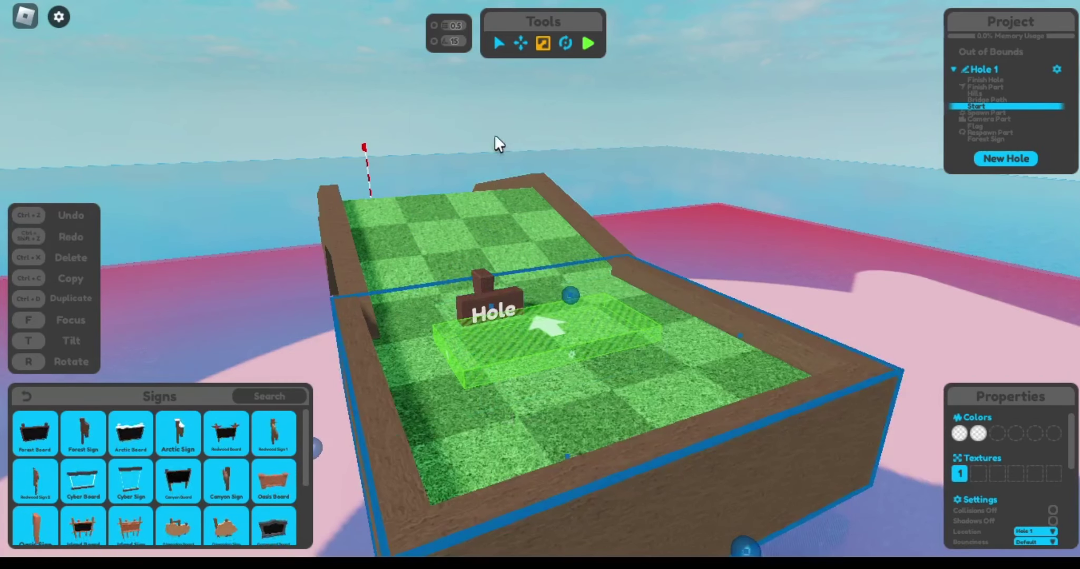
- Move the Forest Sign off the grass onto the side wall of the Start piece, beside the Spawn Part
{"action": "left_click", "coordinate": [518, 45]}
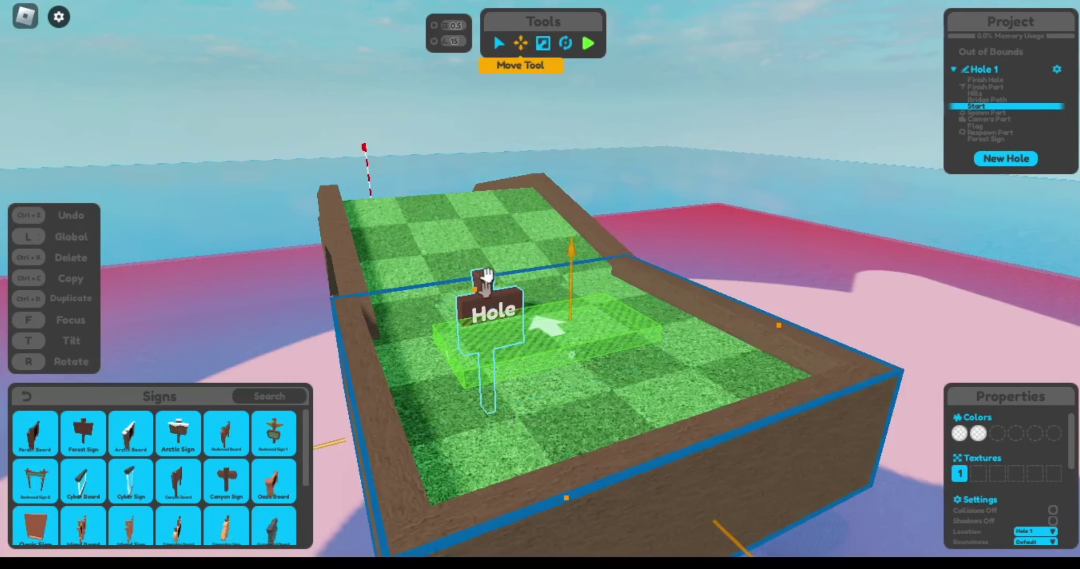
{"action": "left_click_drag", "start_coordinate": [494, 297], "coordinate": [533, 357]}
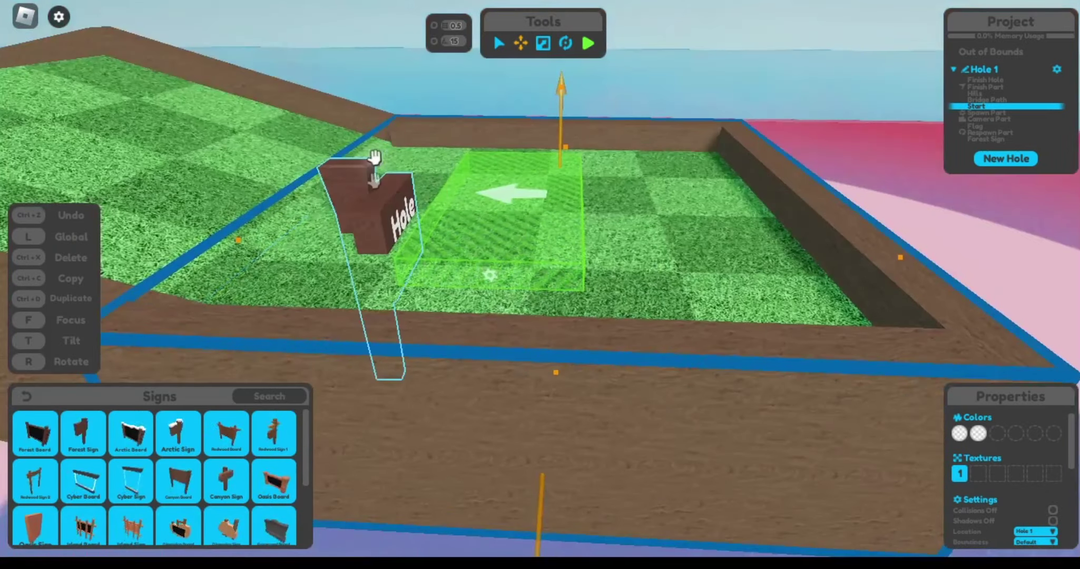
{"action": "left_click", "coordinate": [365, 210]}
{"action": "key", "text": "s"}
{"action": "left_click_drag", "start_coordinate": [344, 97], "coordinate": [626, 165]}
{"action": "key", "text": "s"}
{"action": "key", "text": "w"}
{"action": "left_click_drag", "start_coordinate": [649, 287], "coordinate": [486, 291]}
{"action": "scroll", "coordinate": [566, 281], "scroll_direction": "up", "scroll_amount": 3}
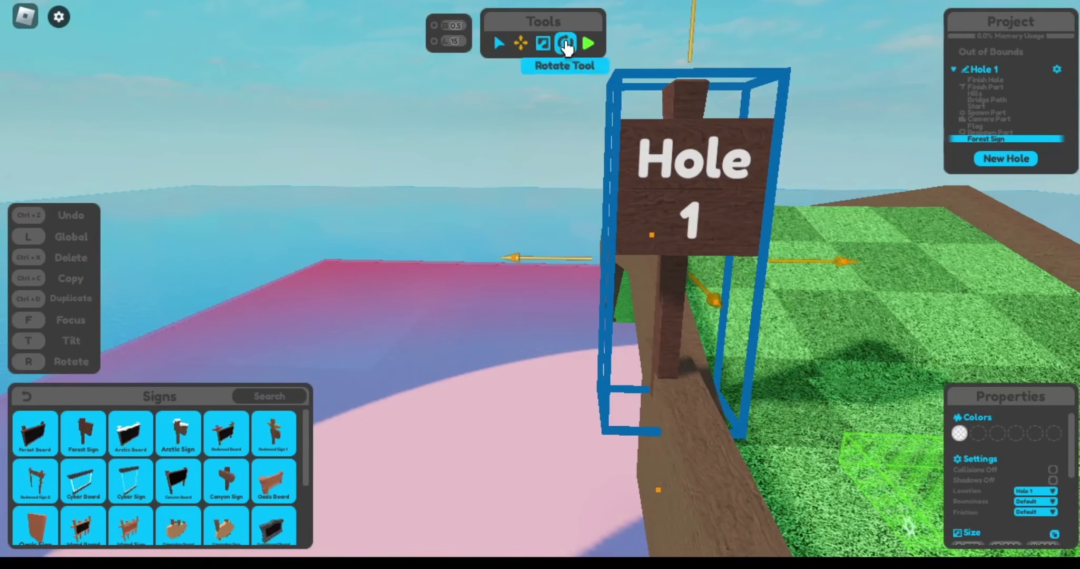
- Reduce the height and width of the Forest Sign on the wall, and undo the last height change
{"action": "left_click", "coordinate": [556, 40]}
{"action": "left_click", "coordinate": [543, 42]}
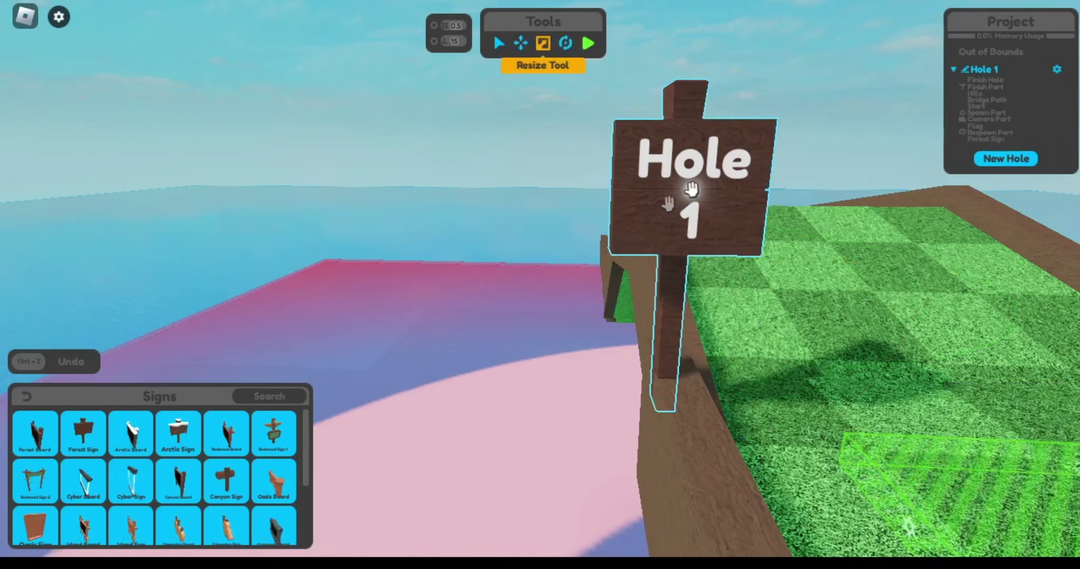
{"action": "left_click", "coordinate": [643, 403]}
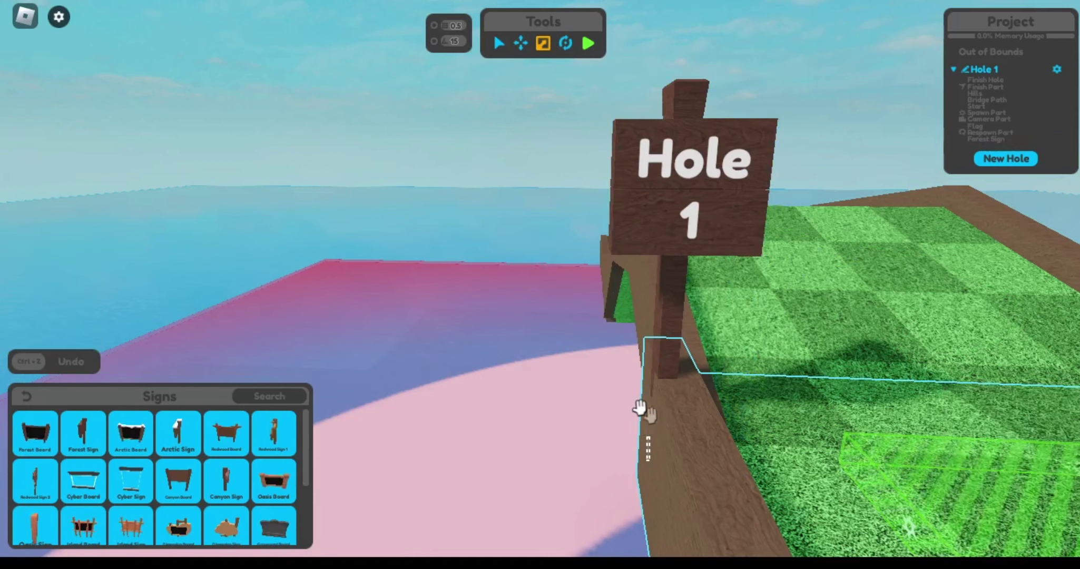
{"action": "left_click", "coordinate": [647, 400]}
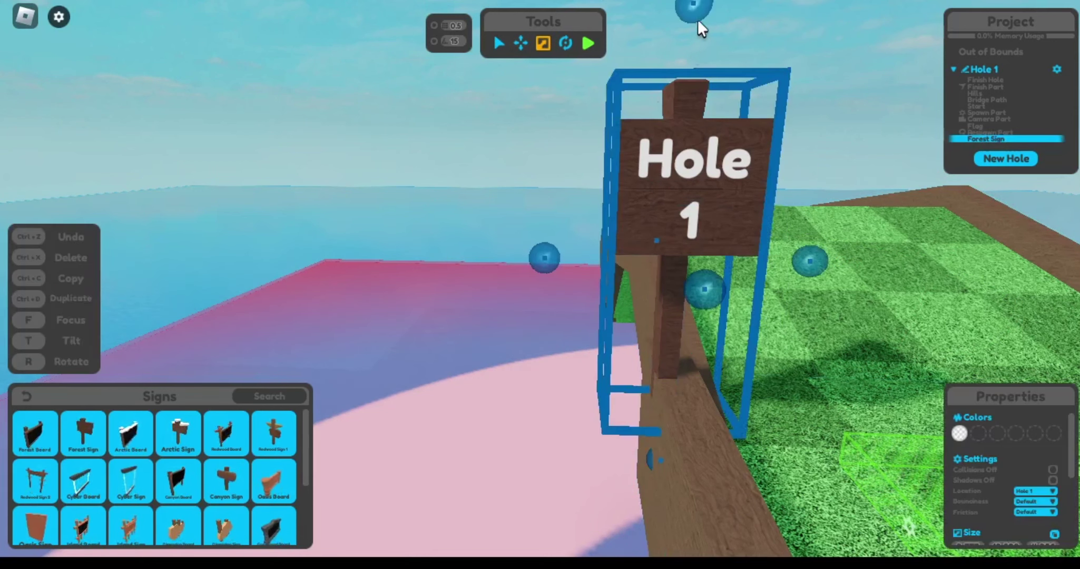
{"action": "left_click_drag", "start_coordinate": [698, 17], "coordinate": [684, 95]}
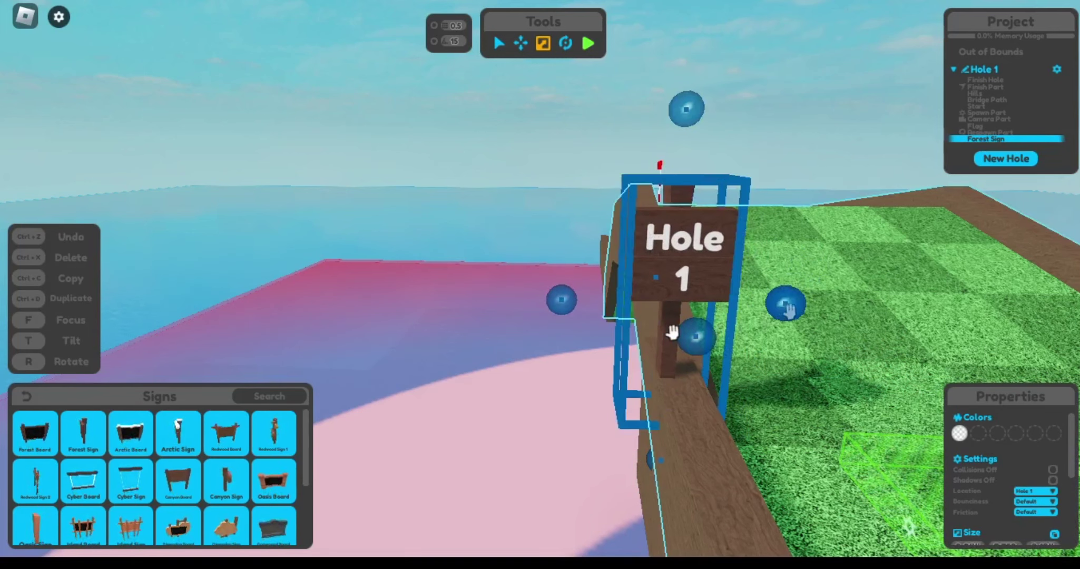
{"action": "left_click_drag", "start_coordinate": [788, 310], "coordinate": [774, 325]}
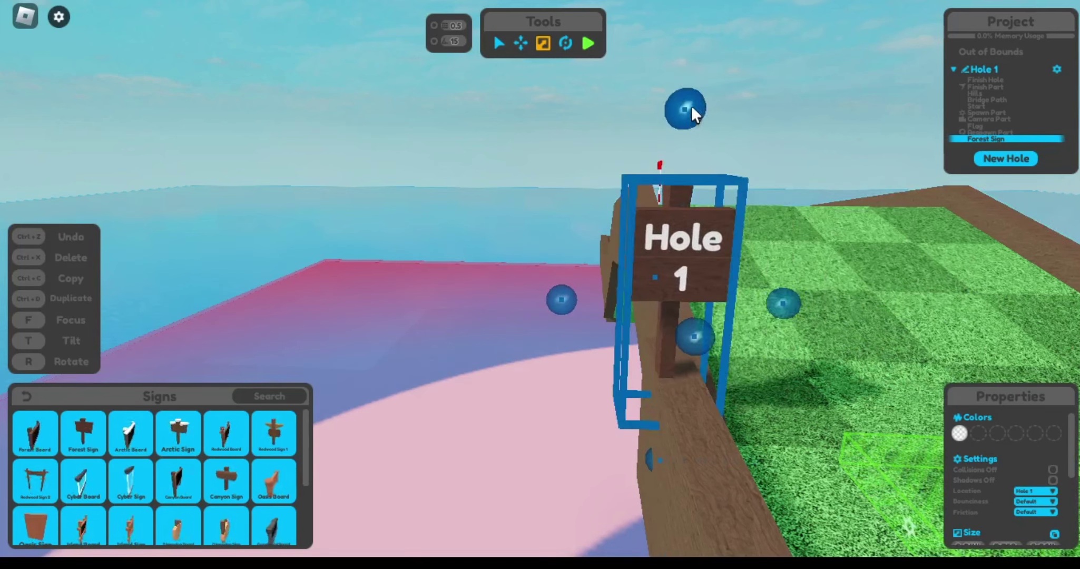
{"action": "left_click_drag", "start_coordinate": [688, 106], "coordinate": [677, 36]}
{"action": "key", "text": "ctrl+z"}
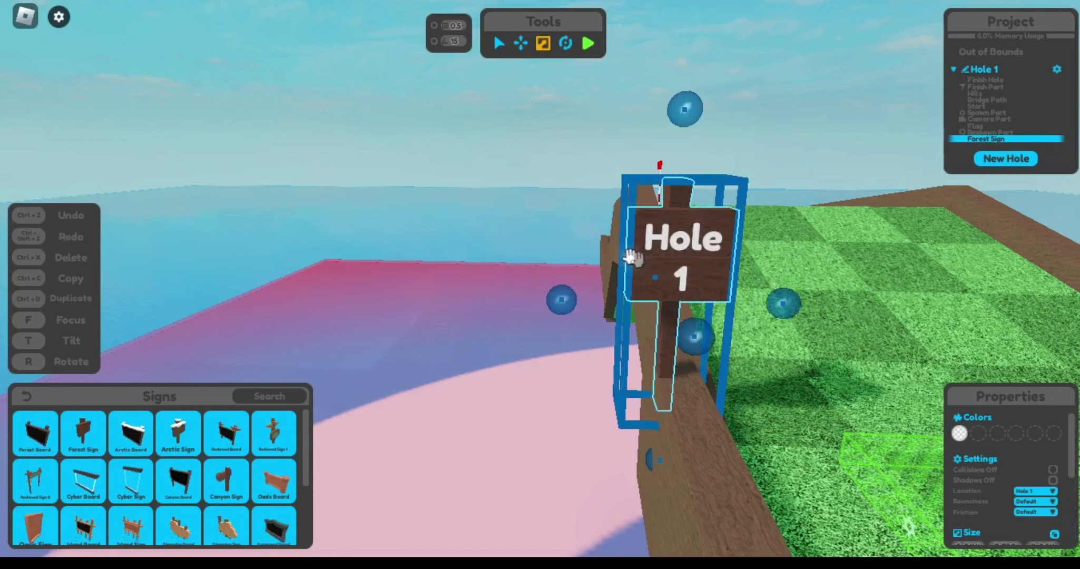
- Adjust the Forest Sign's width slightly from its side facing away from the course
{"action": "left_click_drag", "start_coordinate": [564, 302], "coordinate": [197, 354]}
{"action": "scroll", "coordinate": [237, 353], "scroll_direction": "down", "scroll_amount": 5}
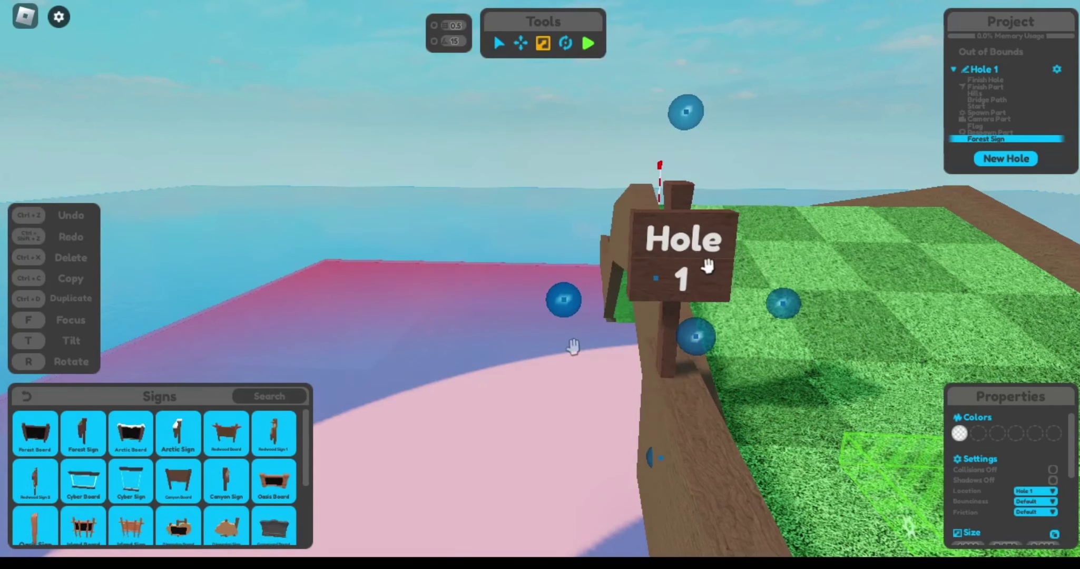
{"action": "left_click_drag", "start_coordinate": [565, 300], "coordinate": [412, 329]}
{"action": "left_click", "coordinate": [679, 264]}
{"action": "left_click_drag", "start_coordinate": [547, 299], "coordinate": [549, 352]}
{"action": "left_click_drag", "start_coordinate": [542, 300], "coordinate": [548, 327]}
{"action": "scroll", "coordinate": [685, 284], "scroll_direction": "down", "scroll_amount": 10}
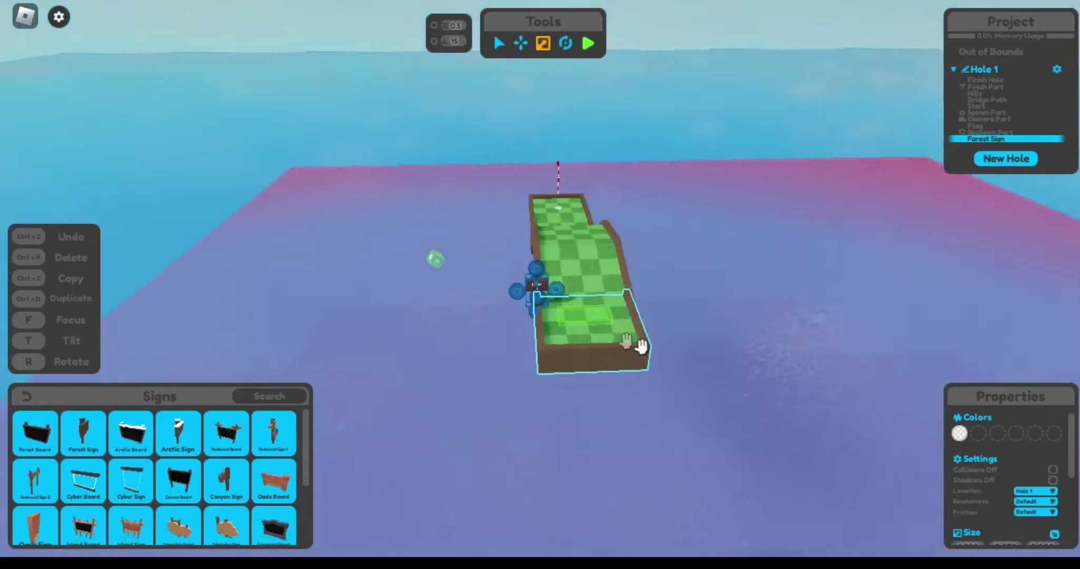
- Look through the Advanced parts in the build library
{"action": "left_click_drag", "start_coordinate": [641, 346], "coordinate": [791, 393]}
{"action": "scroll", "coordinate": [630, 339], "scroll_direction": "up", "scroll_amount": 6}
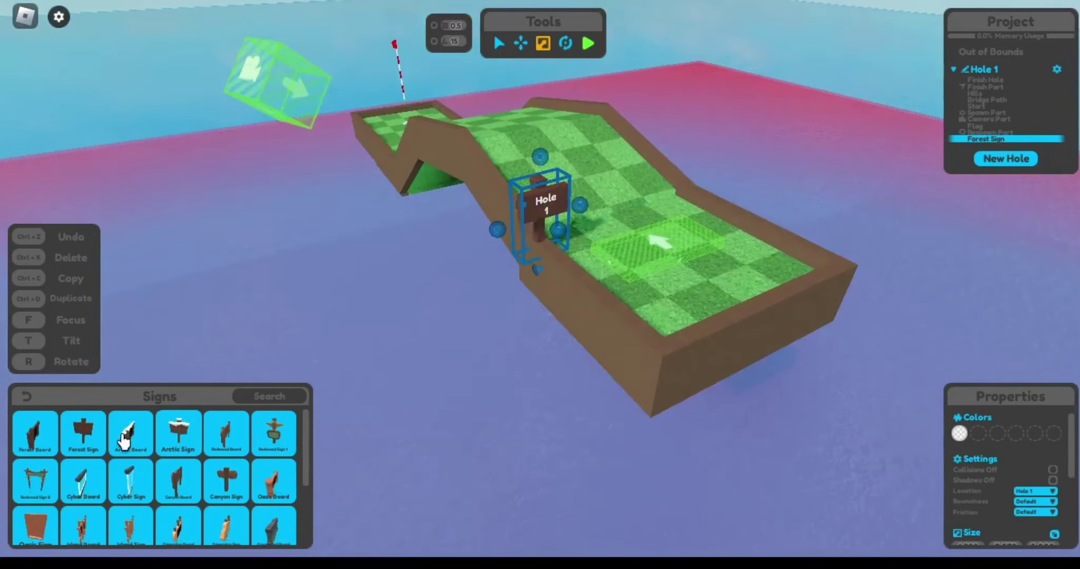
{"action": "scroll", "coordinate": [117, 416], "scroll_direction": "up", "scroll_amount": 2}
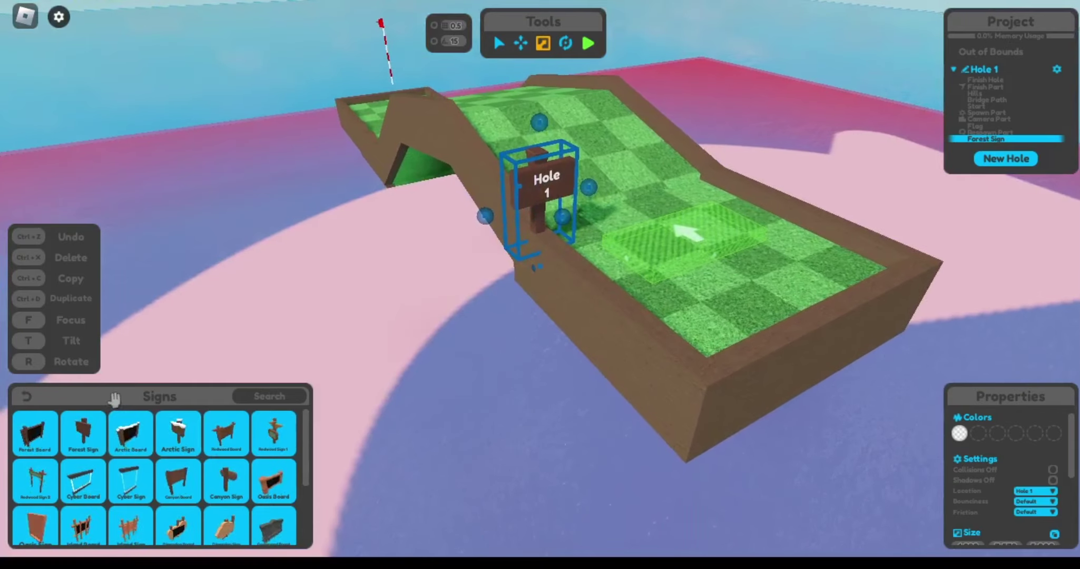
{"action": "left_click", "coordinate": [27, 397]}
{"action": "scroll", "coordinate": [244, 501], "scroll_direction": "down", "scroll_amount": 4}
{"action": "scroll", "coordinate": [188, 519], "scroll_direction": "up", "scroll_amount": 3}
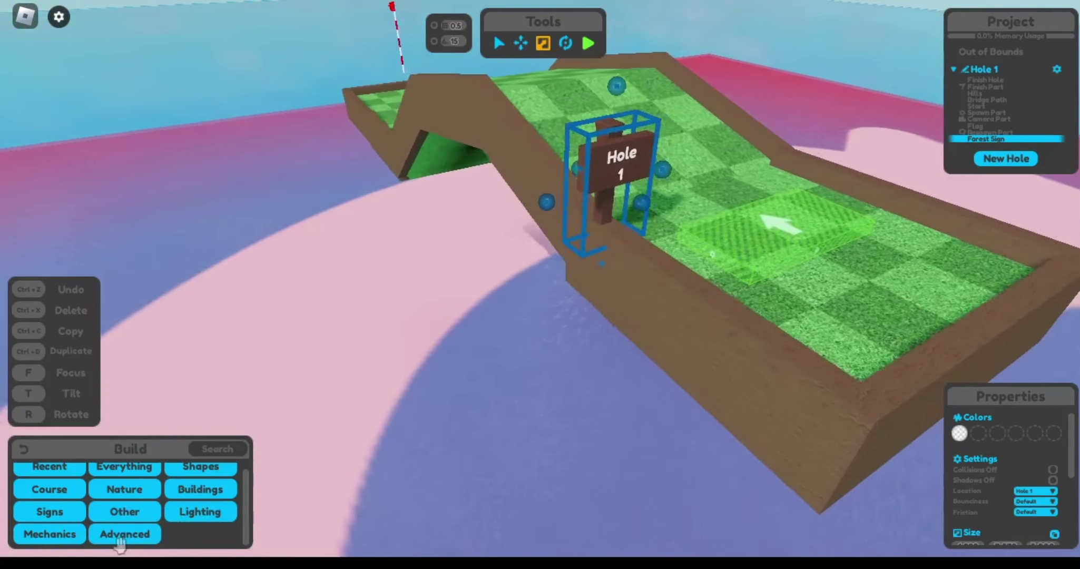
{"action": "left_click", "coordinate": [125, 534]}
{"action": "scroll", "coordinate": [195, 434], "scroll_direction": "down", "scroll_amount": 2}
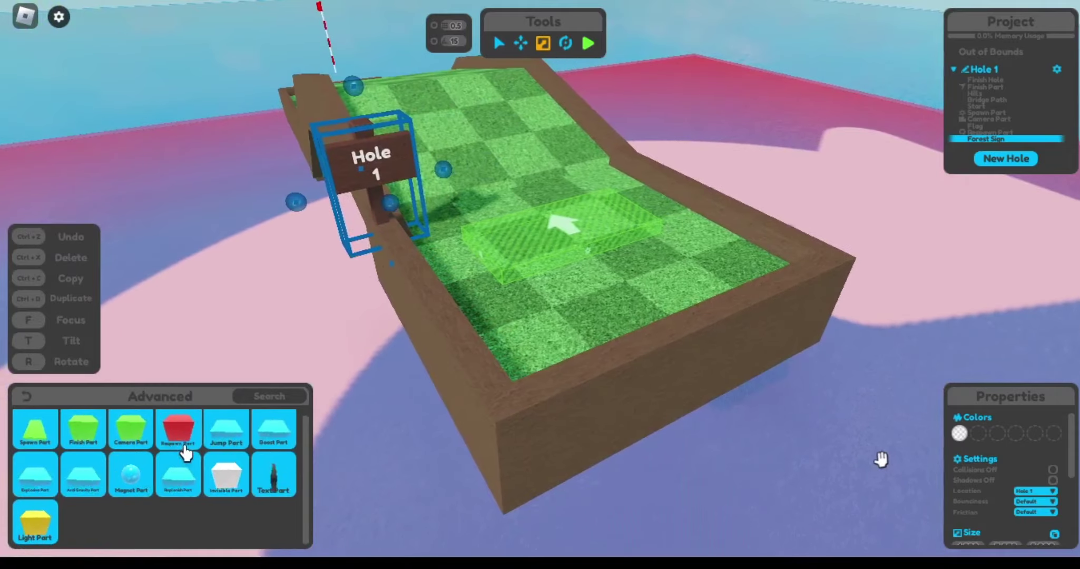
{"action": "scroll", "coordinate": [89, 448], "scroll_direction": "up", "scroll_amount": 4}
{"action": "scroll", "coordinate": [158, 447], "scroll_direction": "down", "scroll_amount": 3}
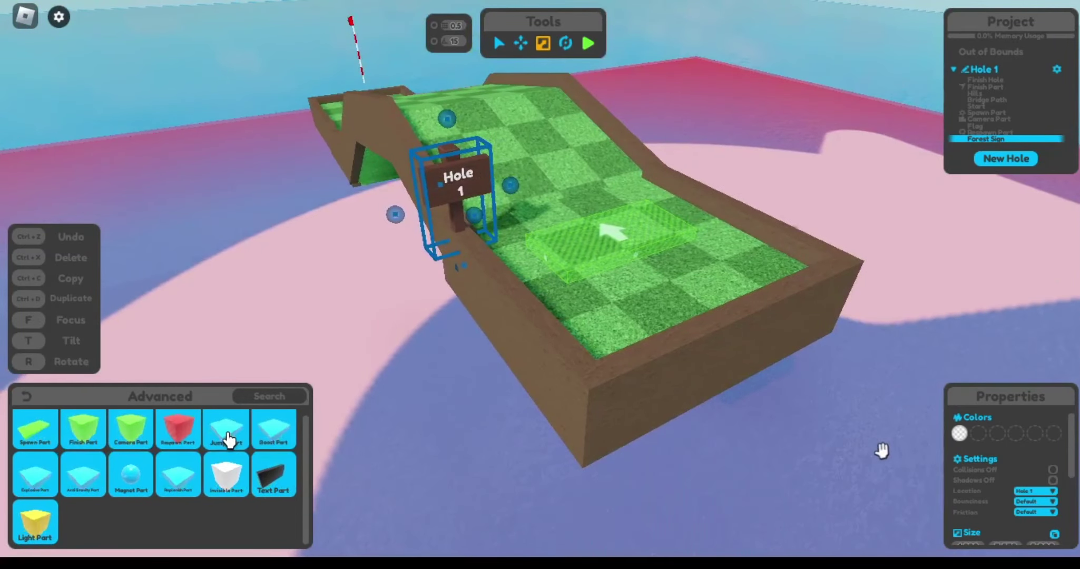
{"action": "left_click", "coordinate": [26, 396]}
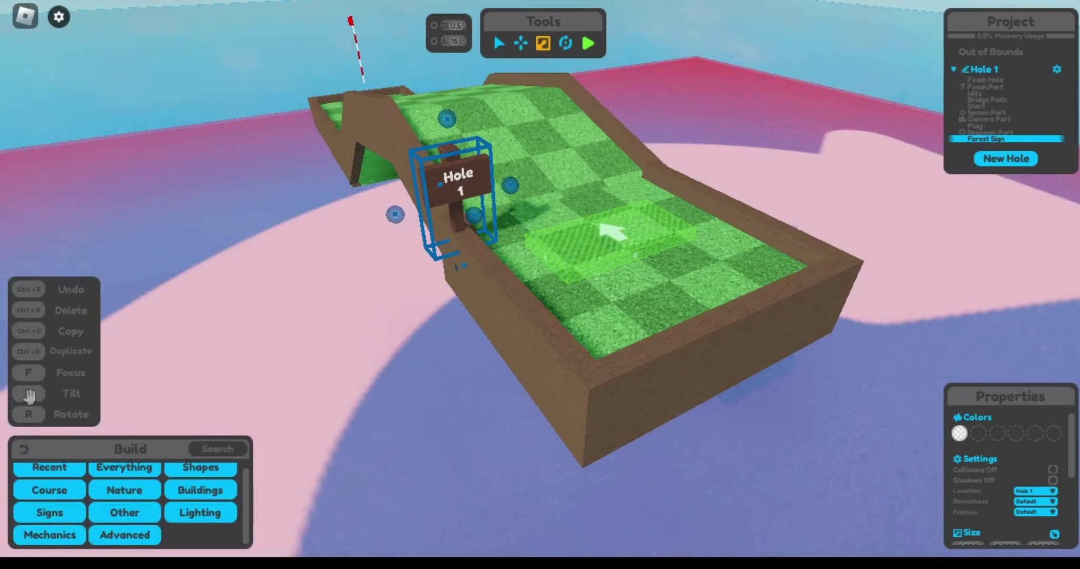
- Add Hole 2 to the project and place a Finish Hole from the Course pieces in an empty area
{"action": "left_click", "coordinate": [954, 69]}
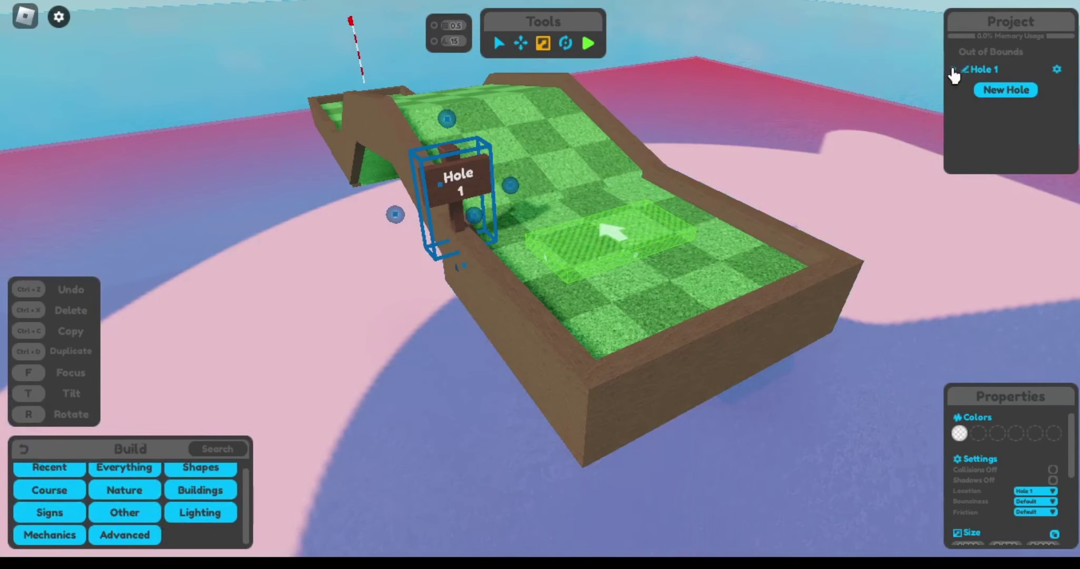
{"action": "left_click", "coordinate": [1005, 90]}
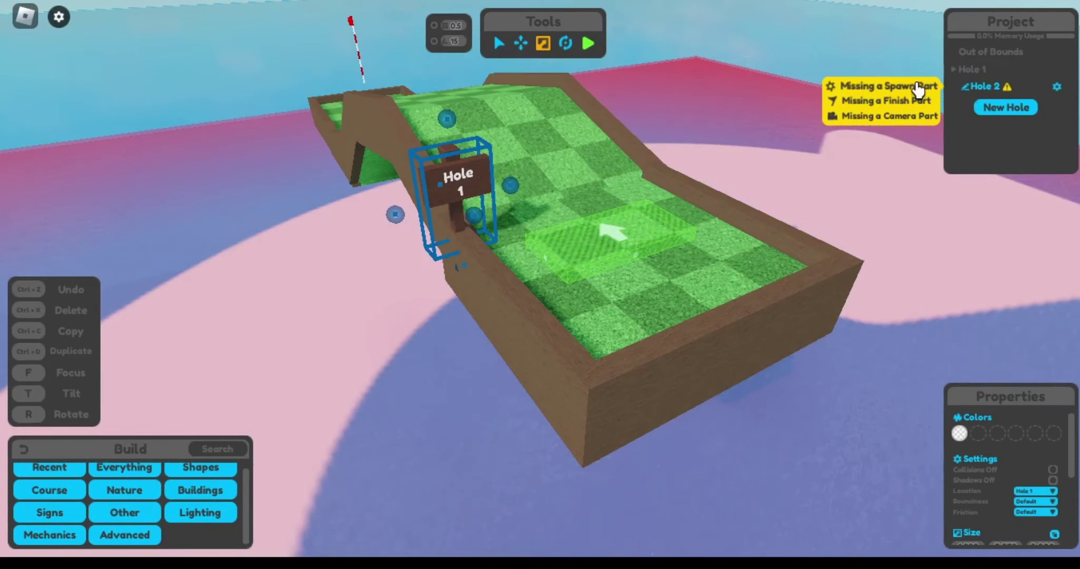
{"action": "left_click_drag", "start_coordinate": [782, 217], "coordinate": [969, 253]}
{"action": "left_click_drag", "start_coordinate": [765, 253], "coordinate": [428, 285]}
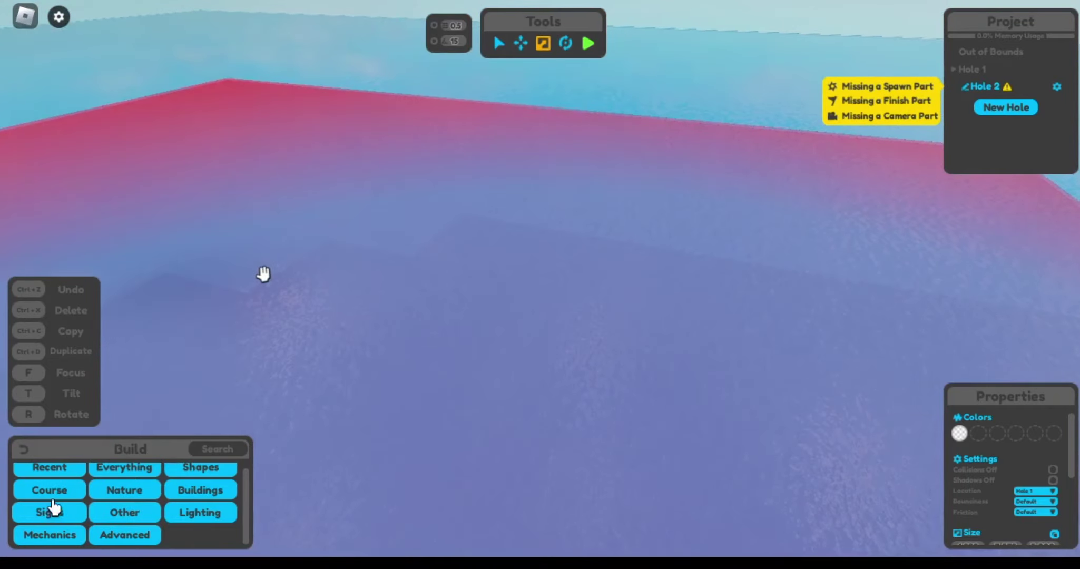
{"action": "left_click", "coordinate": [49, 490]}
{"action": "left_click", "coordinate": [275, 434]}
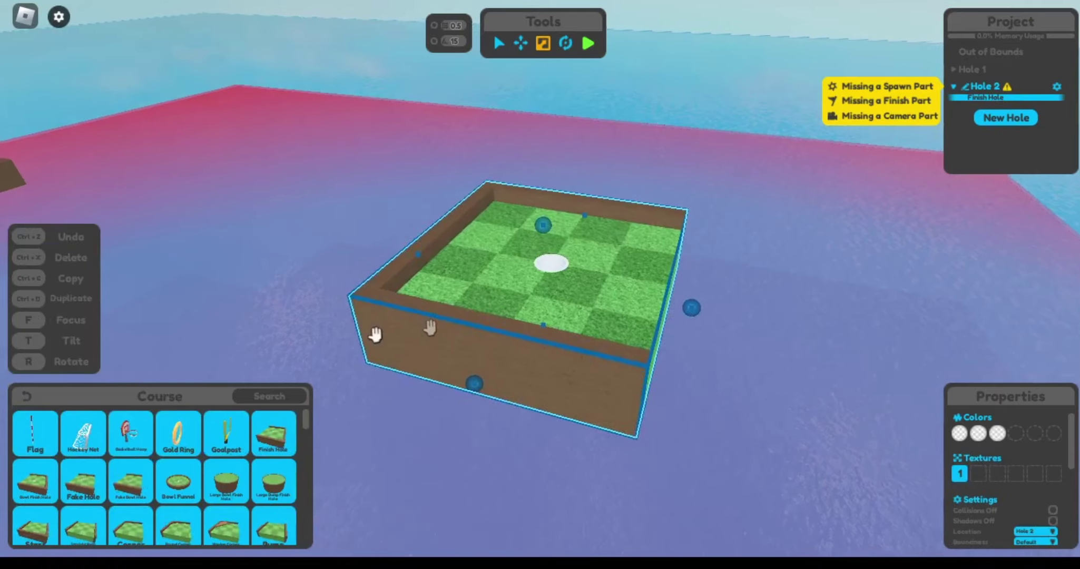
- Examine the completed Hole 1 course and the project's list of holes
{"action": "left_click", "coordinate": [808, 216]}
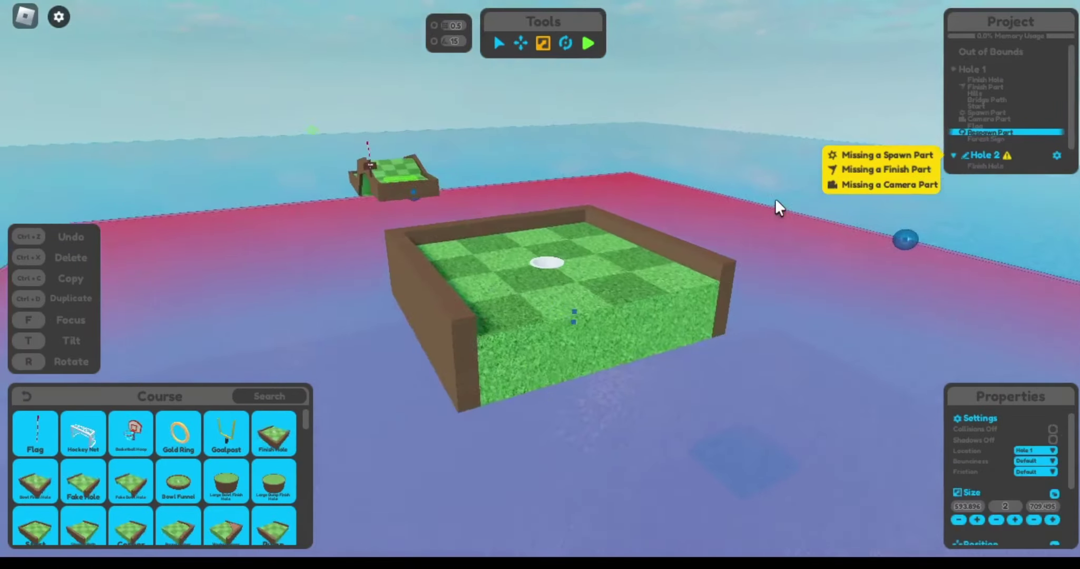
{"action": "left_click", "coordinate": [398, 144]}
{"action": "key", "text": "w"}
{"action": "key", "text": "a"}
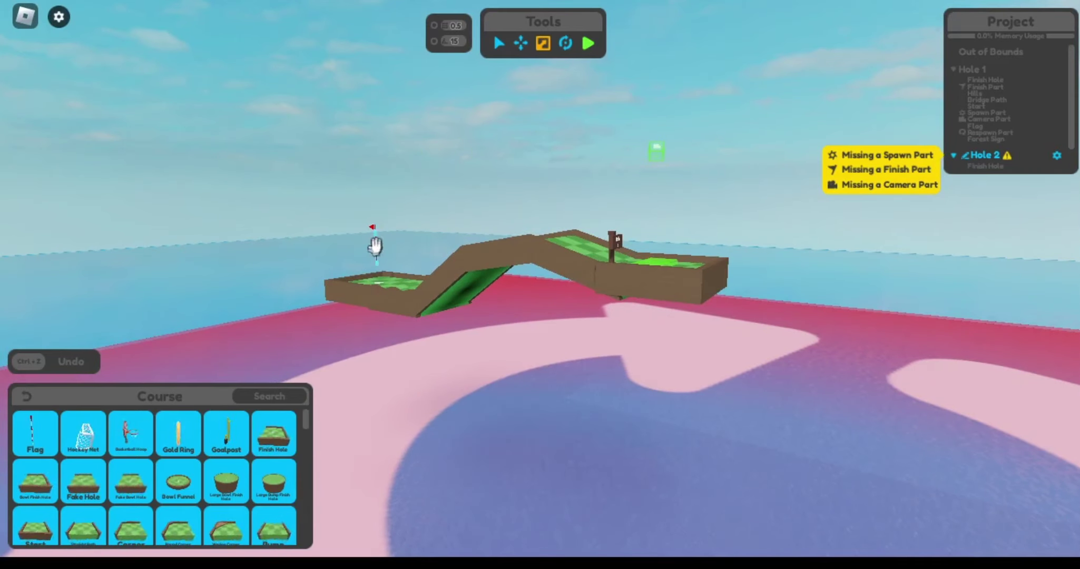
{"action": "scroll", "coordinate": [393, 222], "scroll_direction": "up", "scroll_amount": 2}
{"action": "key", "text": "2"}
{"action": "scroll", "coordinate": [1018, 106], "scroll_direction": "down", "scroll_amount": 1}
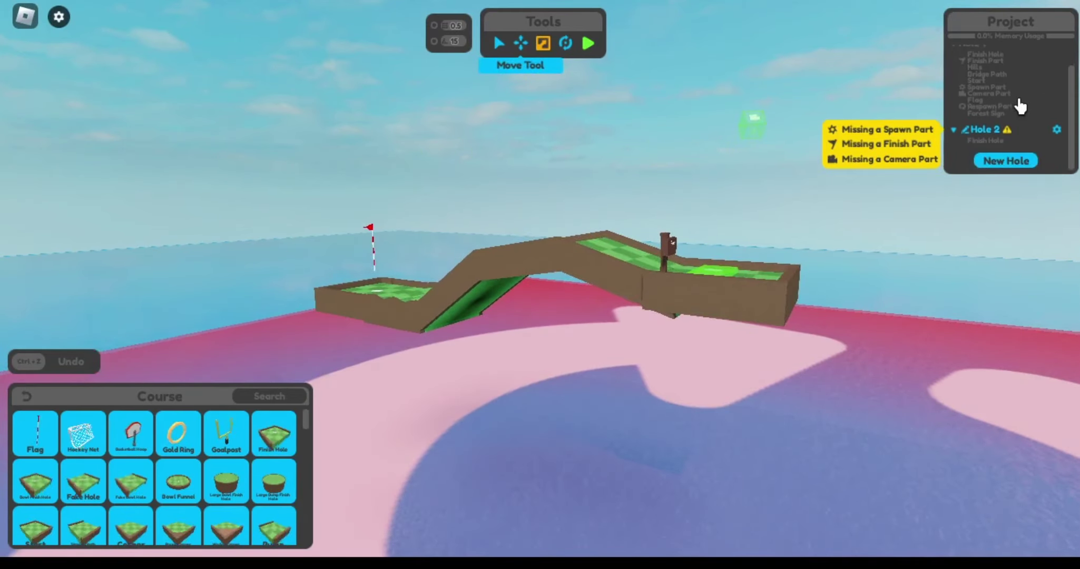
- Leave the builder for the map selection and view the Tutorial map's details and publishing status
{"action": "left_click", "coordinate": [25, 397]}
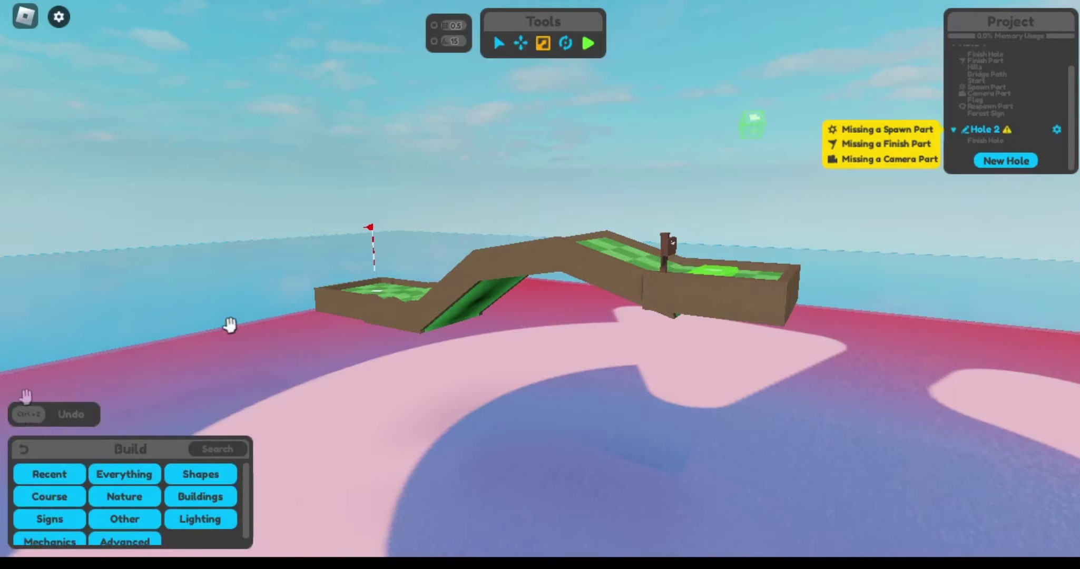
{"action": "left_click", "coordinate": [24, 450]}
{"action": "left_click", "coordinate": [88, 548]}
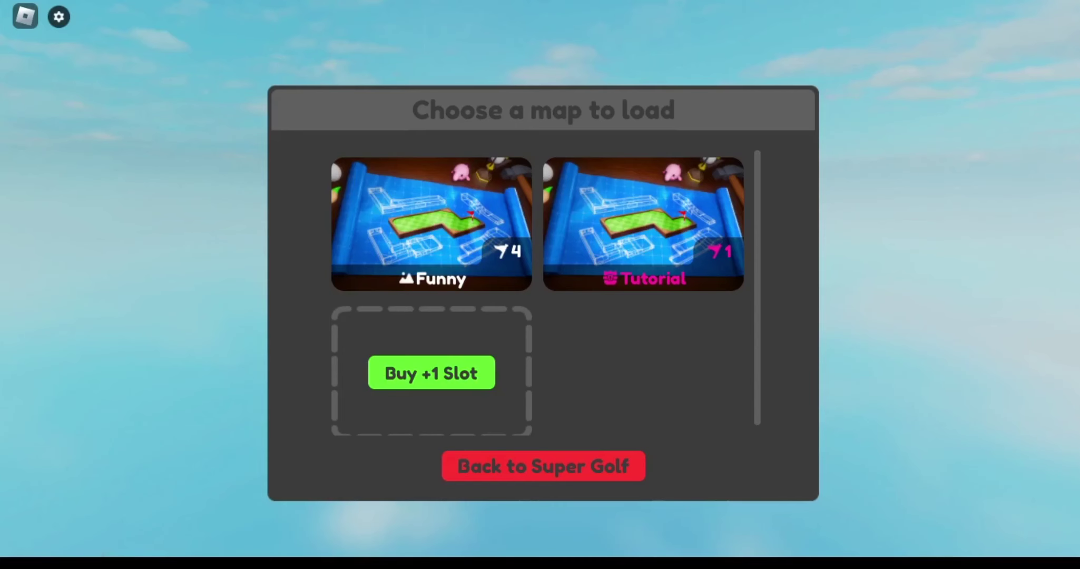
{"action": "left_click", "coordinate": [674, 261]}
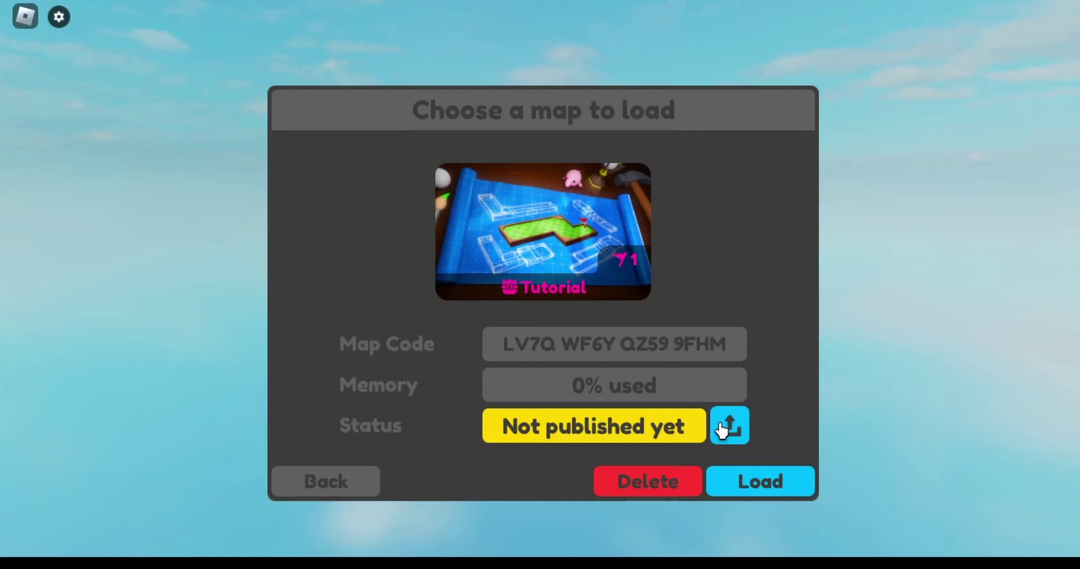
{"action": "left_click", "coordinate": [340, 488]}
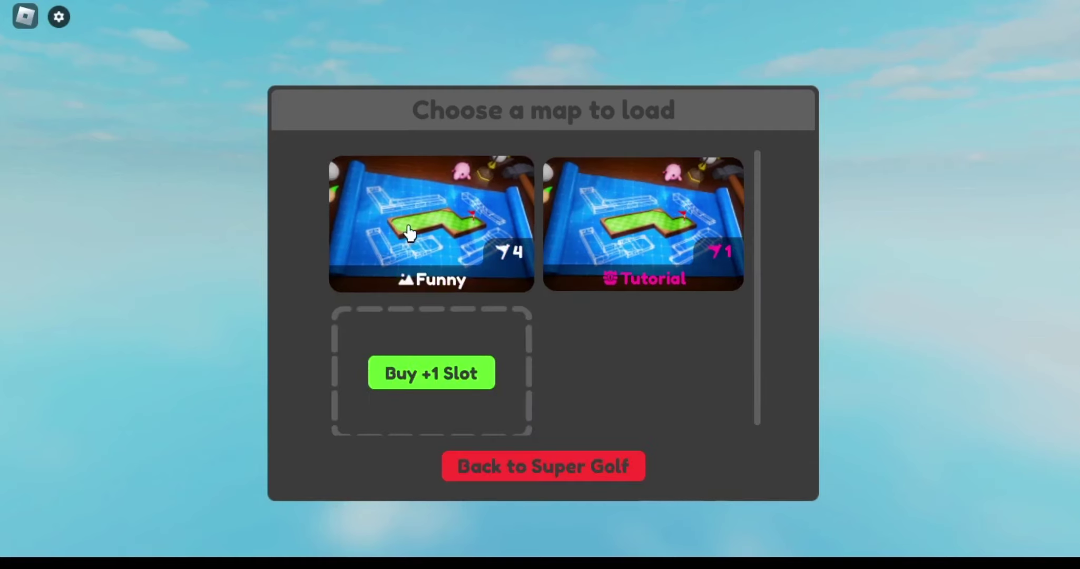